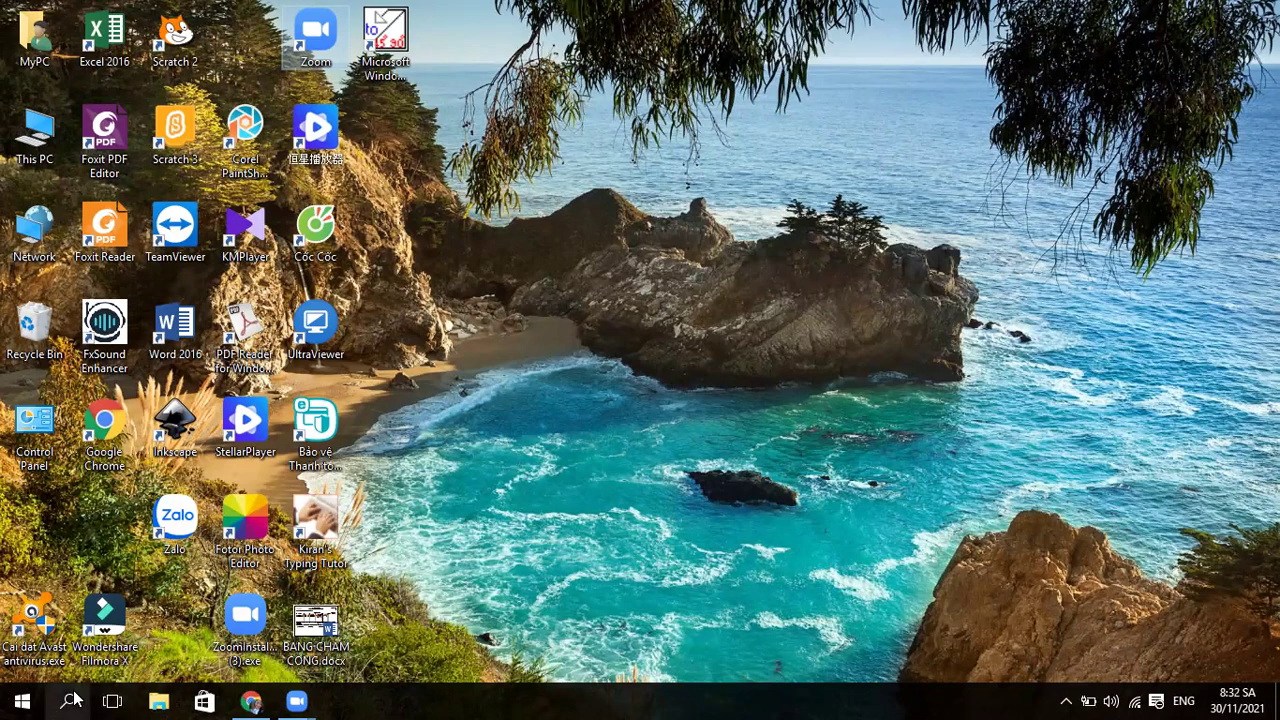
Open Paint through a system search and enlarge the blank canvas to about 1139 × 561 px
left_click(22, 699)
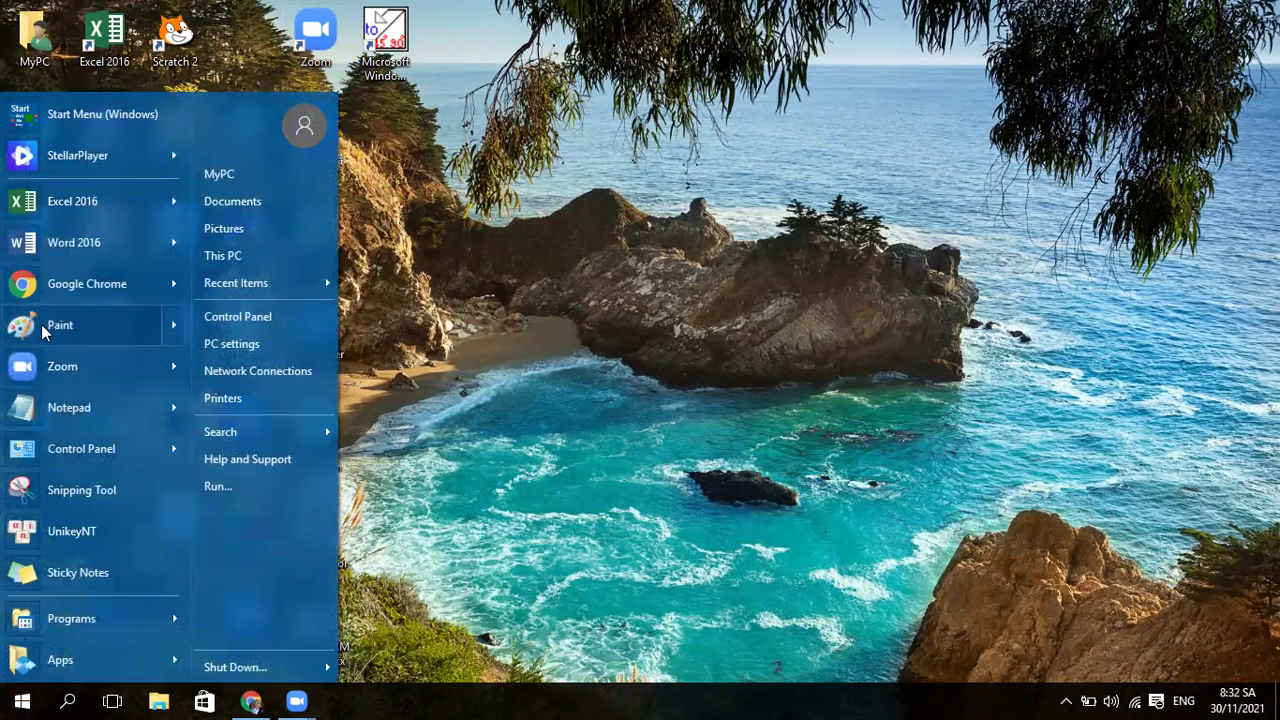
mouse_move(30, 332)
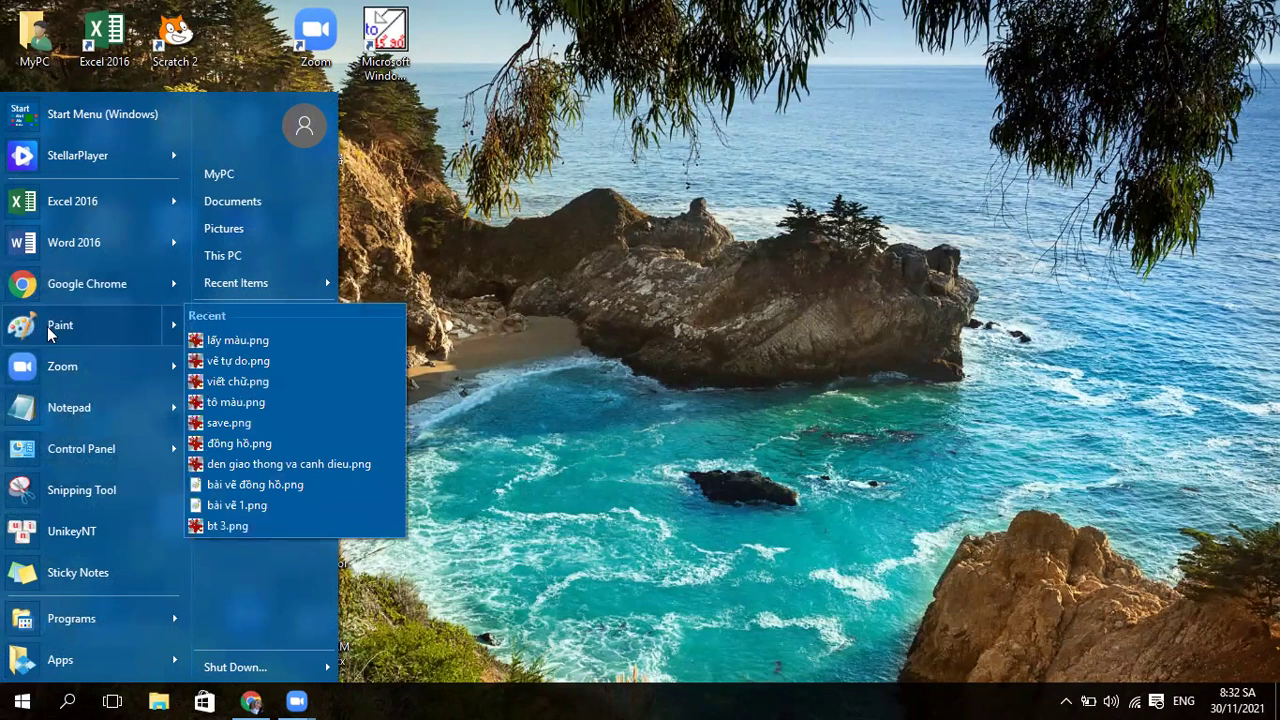
left_click(68, 700)
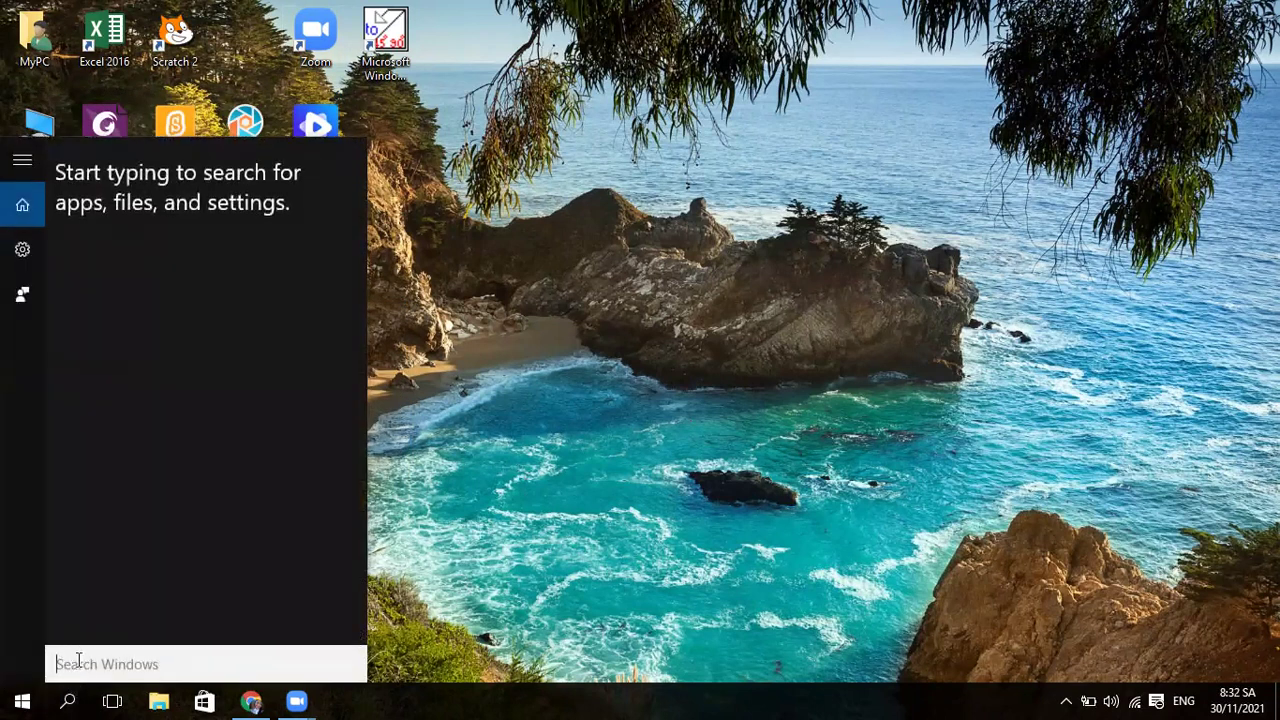
type("p")
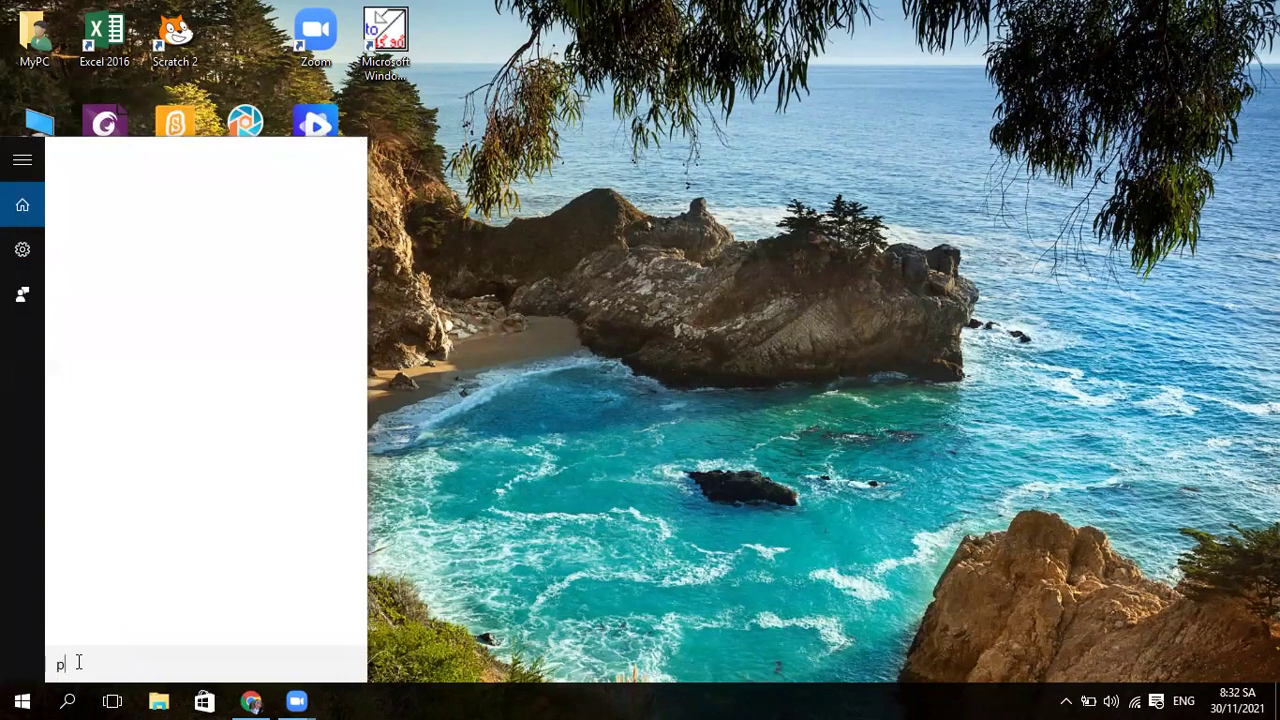
type("a")
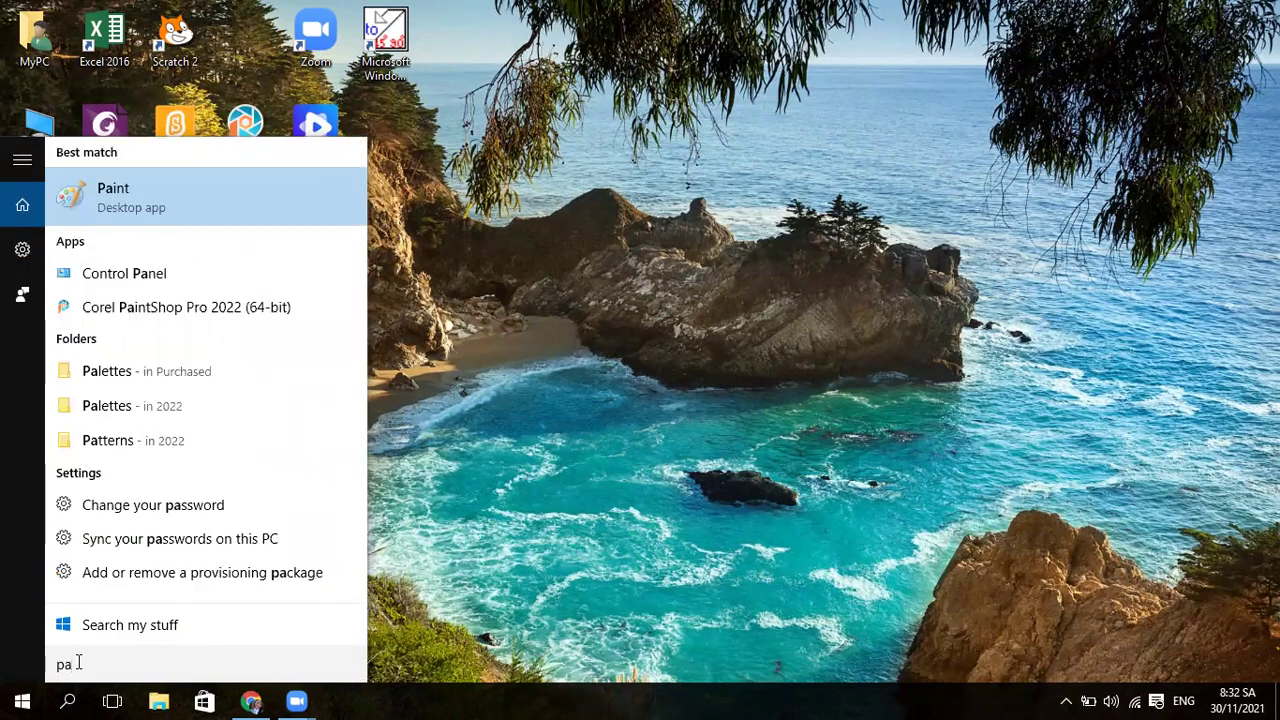
left_click(116, 197)
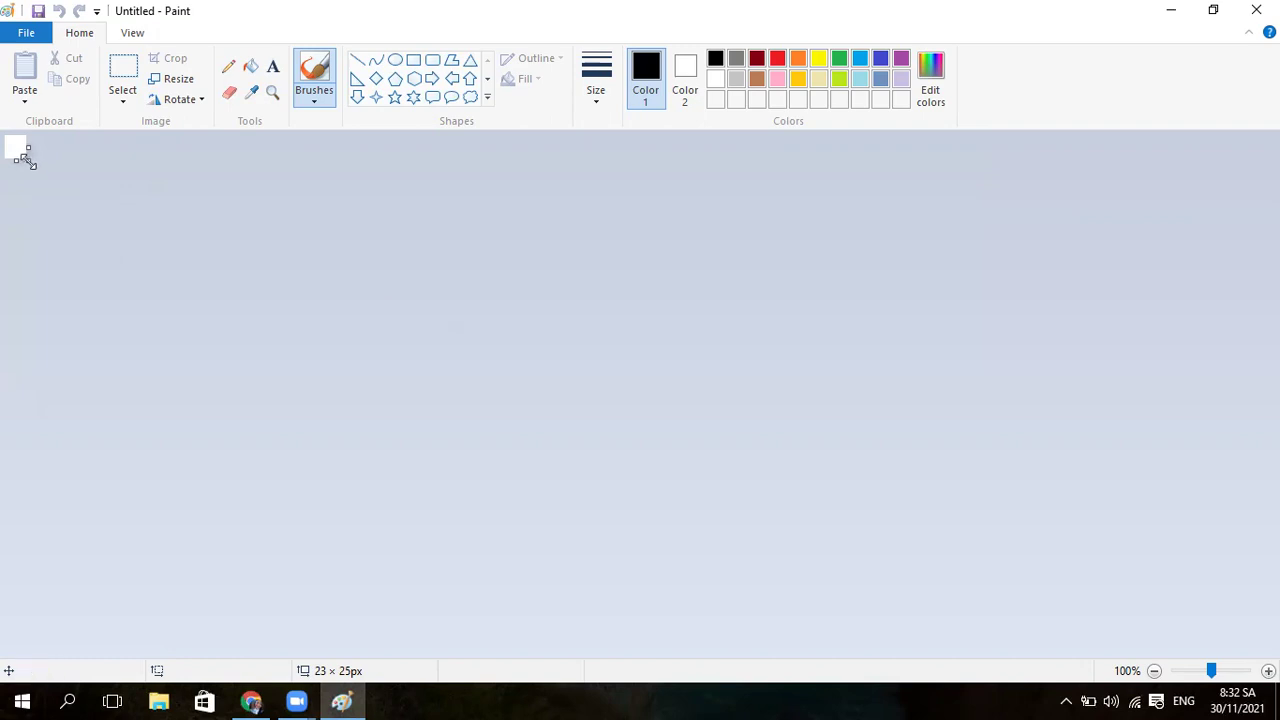
left_click_drag(27, 159, 1072, 660)
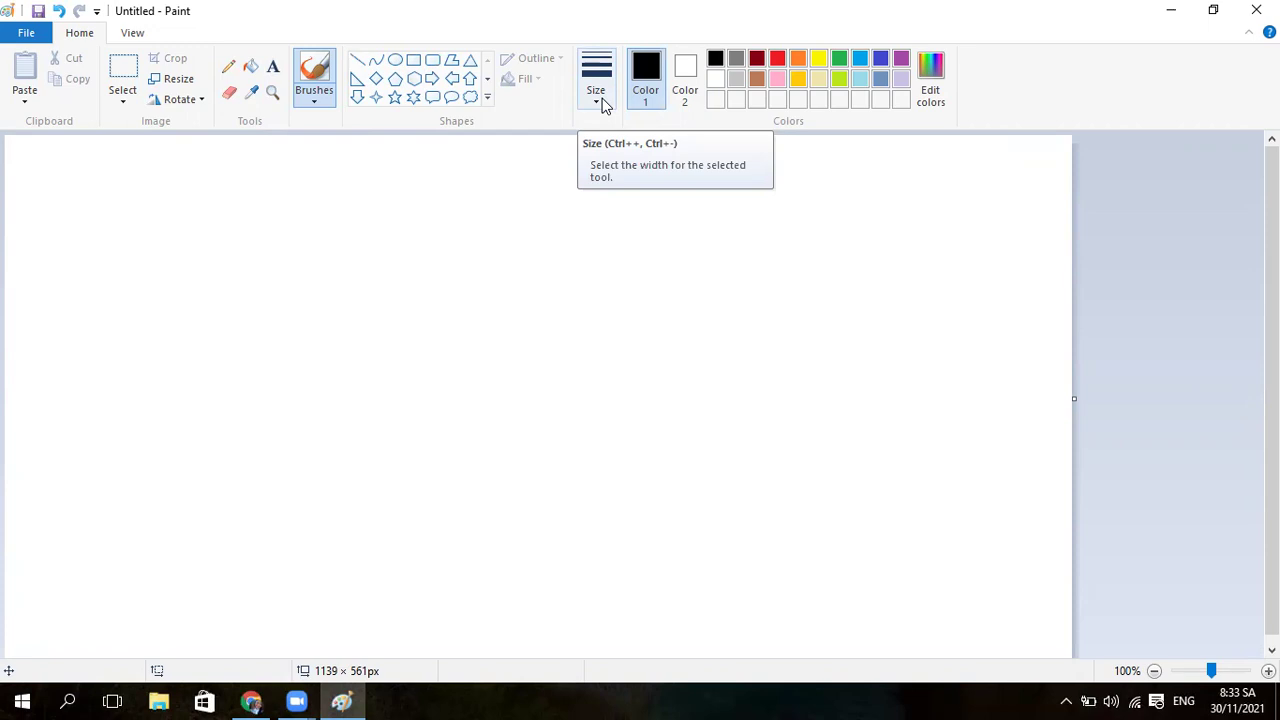
With the Line tool at the second-thinnest width, draw a black vertical left wall about 121 px long
left_click(359, 62)
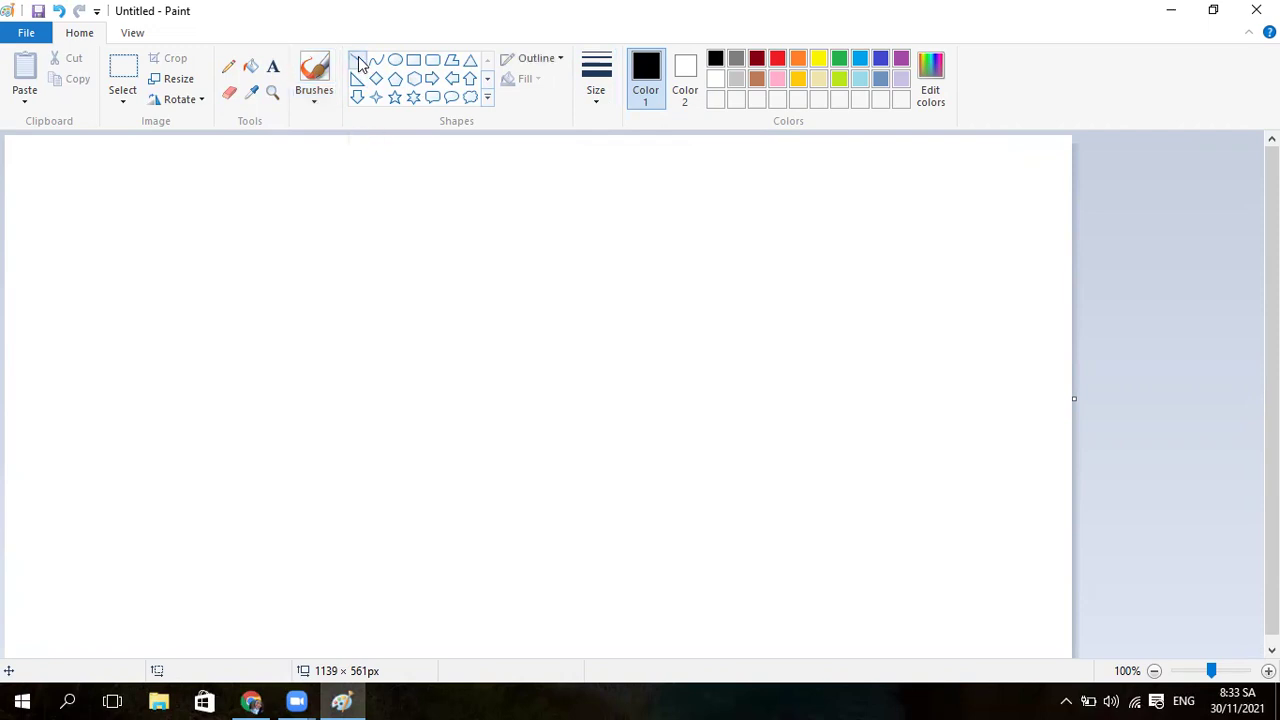
left_click(597, 108)
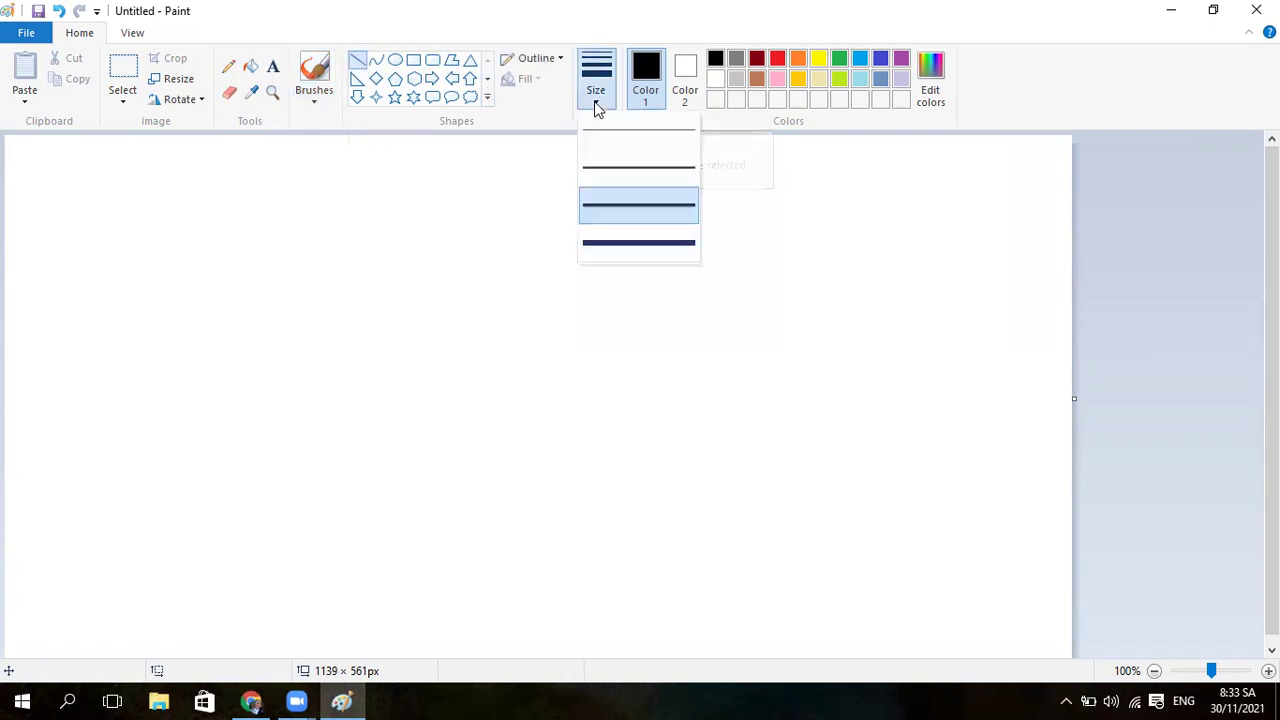
left_click(613, 175)
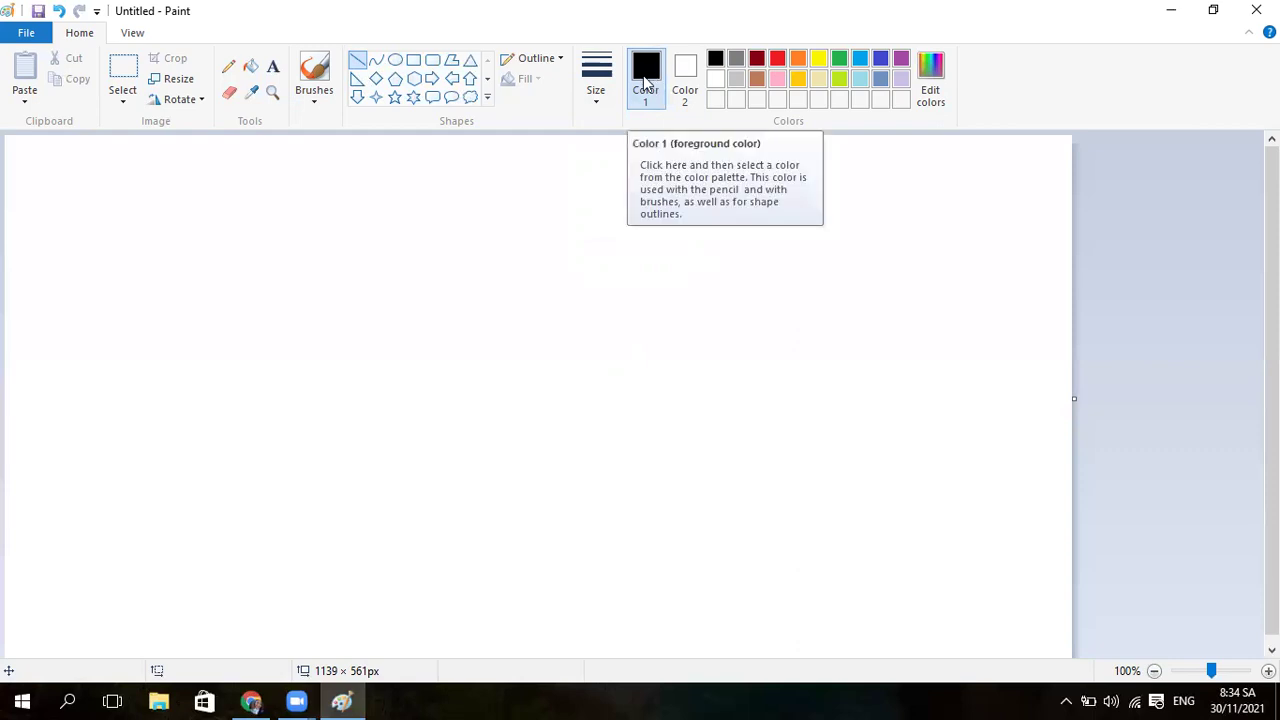
left_click(363, 267)
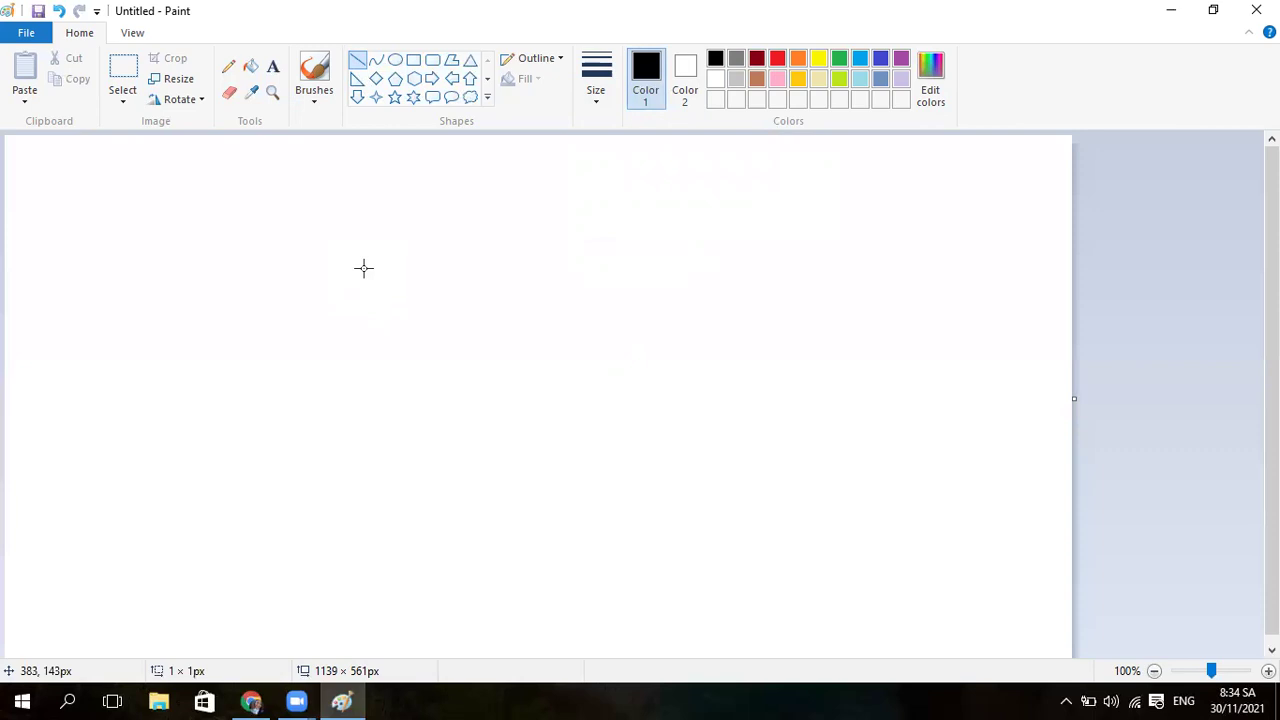
left_click_drag(363, 268, 363, 380)
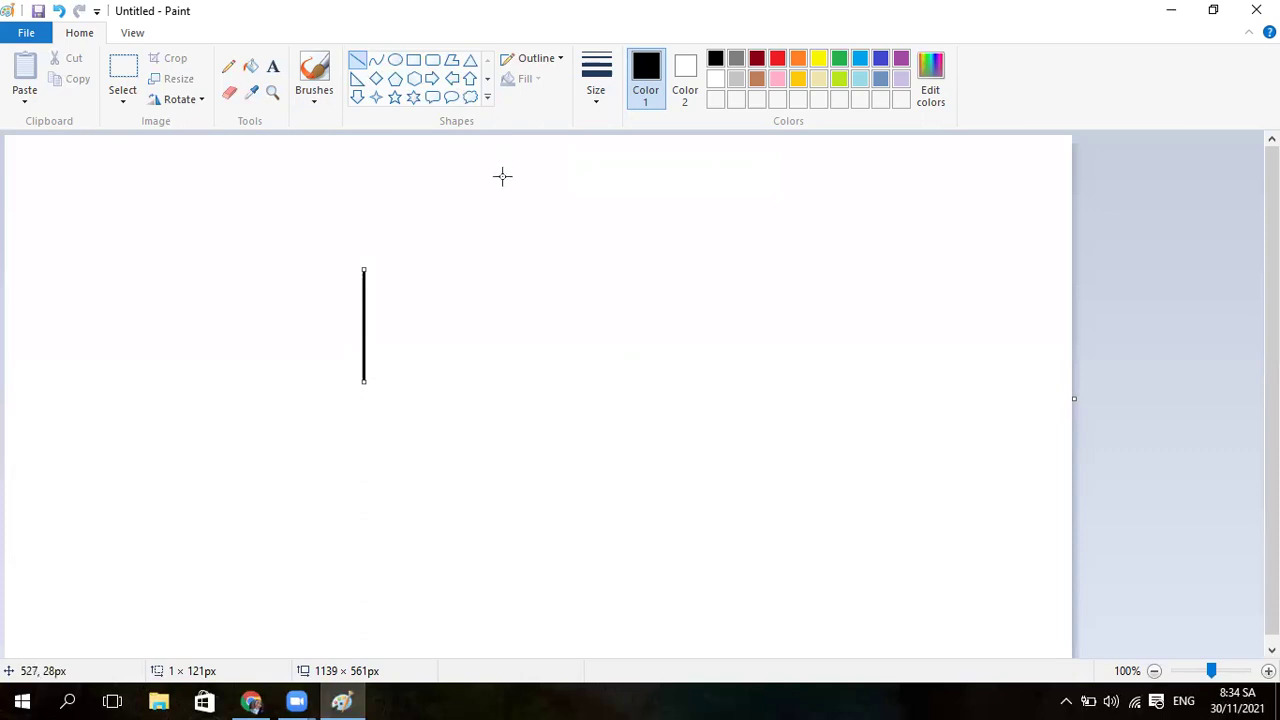
left_click(429, 229)
Draw a horizontal base about 124 px long from the wall's lower end and a vertical right wall about 131 px tall
left_click_drag(364, 382, 480, 382)
key("Escape")
left_click_drag(364, 382, 480, 383)
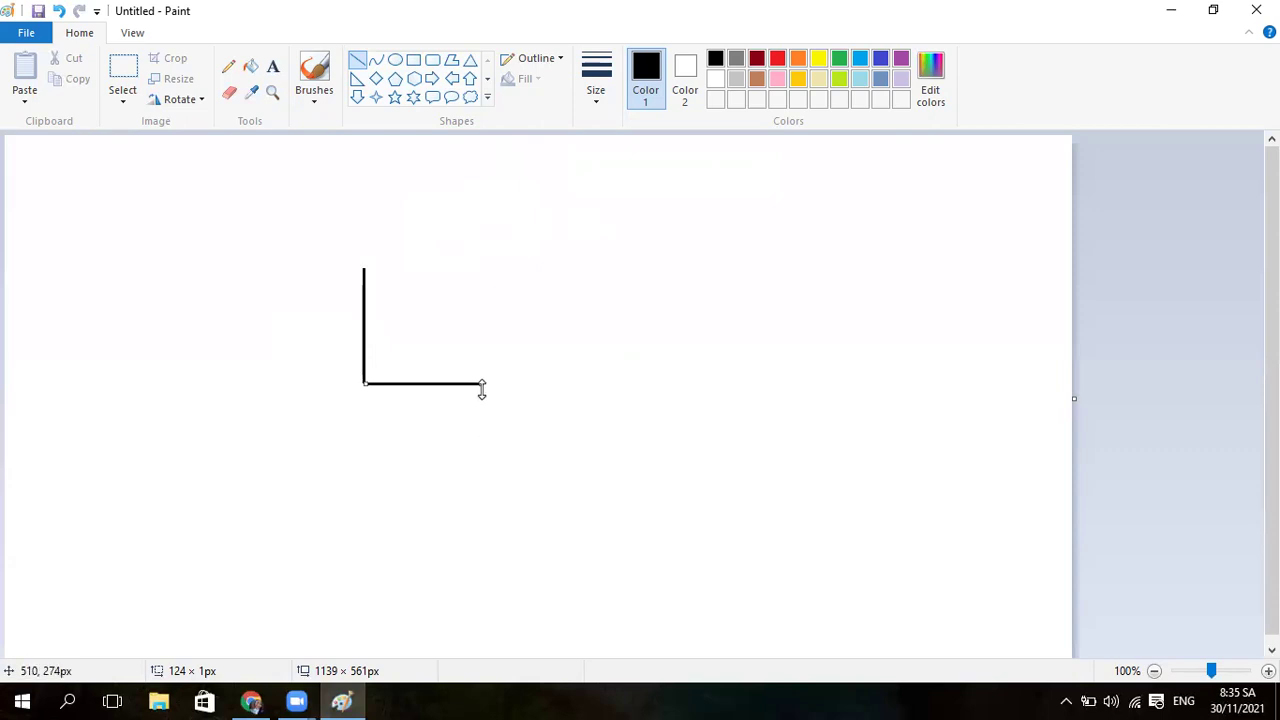
left_click(506, 281)
left_click_drag(481, 382, 482, 261)
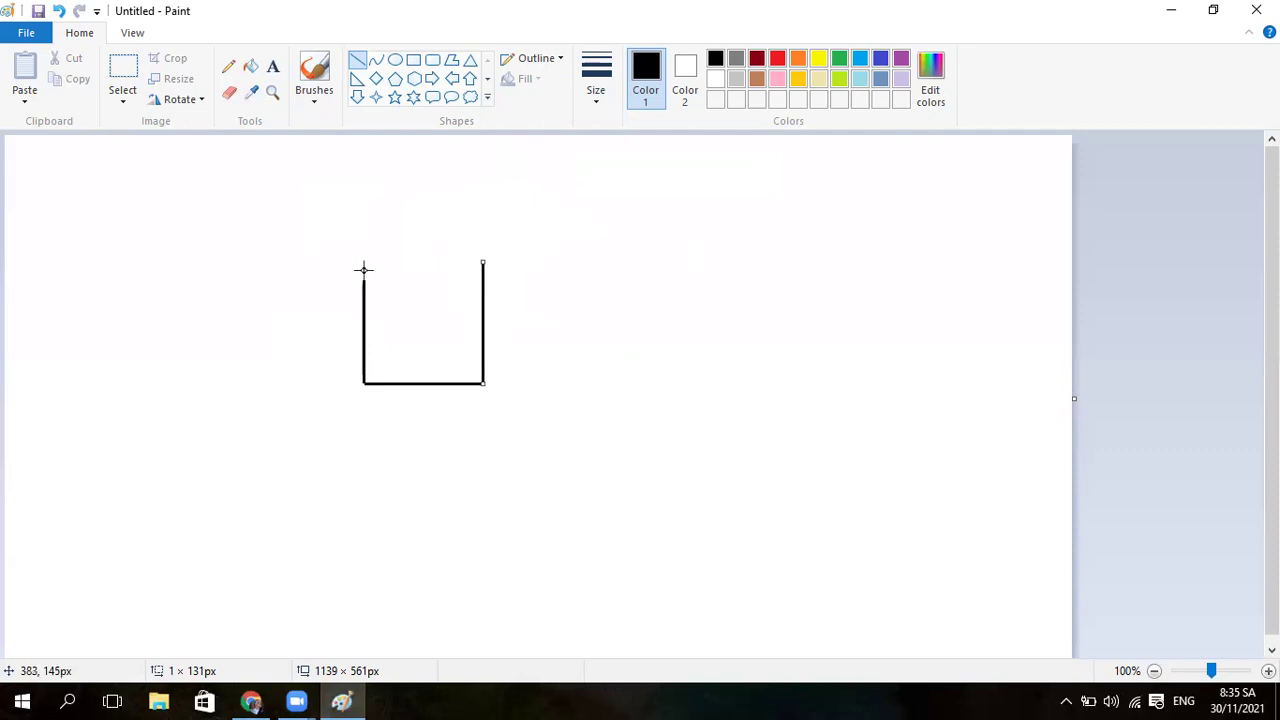
Draw a horizontal line about 263 px long overhanging both walls, and lower it slightly to meet the left wall's upper end
left_click(304, 263)
left_click_drag(304, 263, 549, 263)
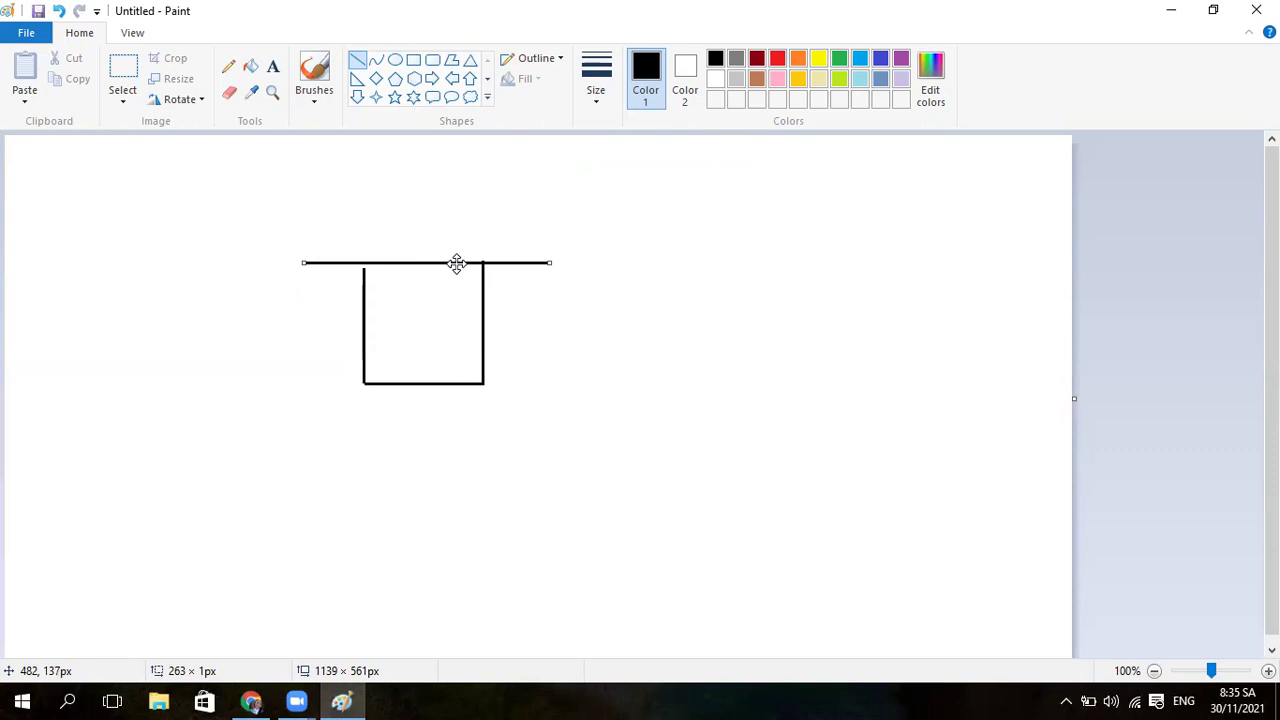
left_click_drag(456, 263, 456, 266)
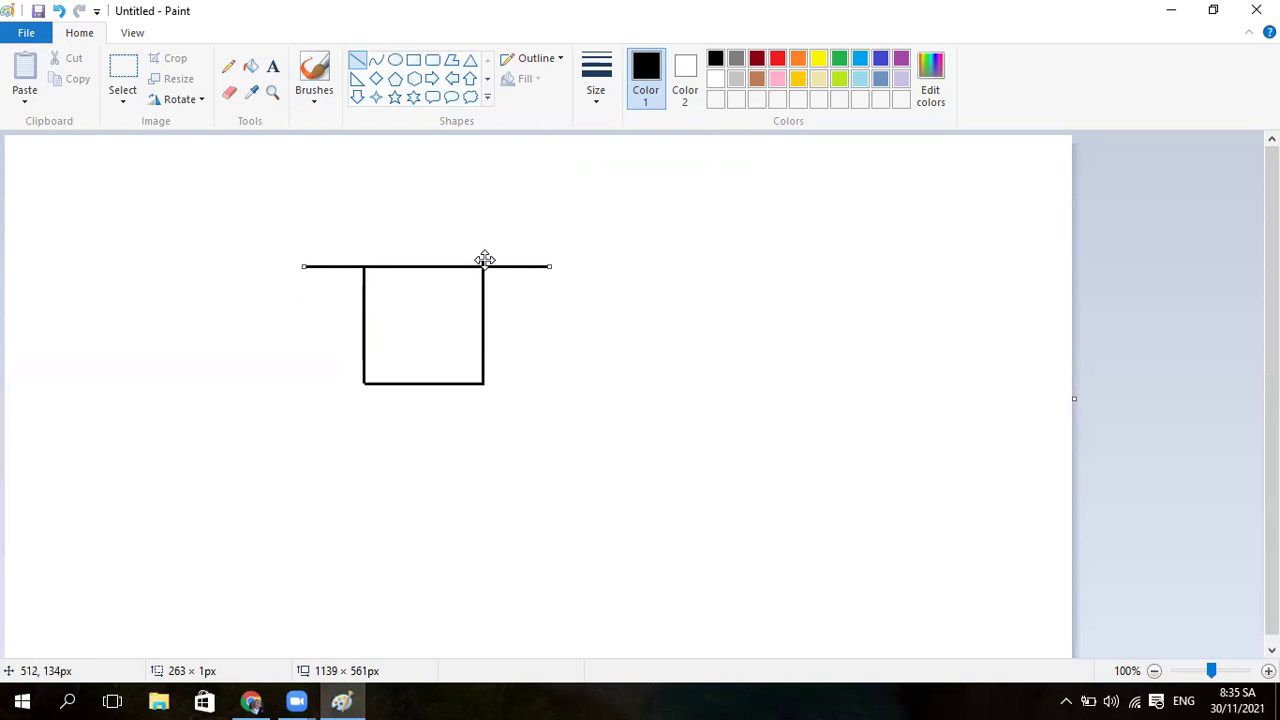
Try erasing small pieces of the horizontal line's overhangs on both sides, undoing each erasure
left_click(229, 95)
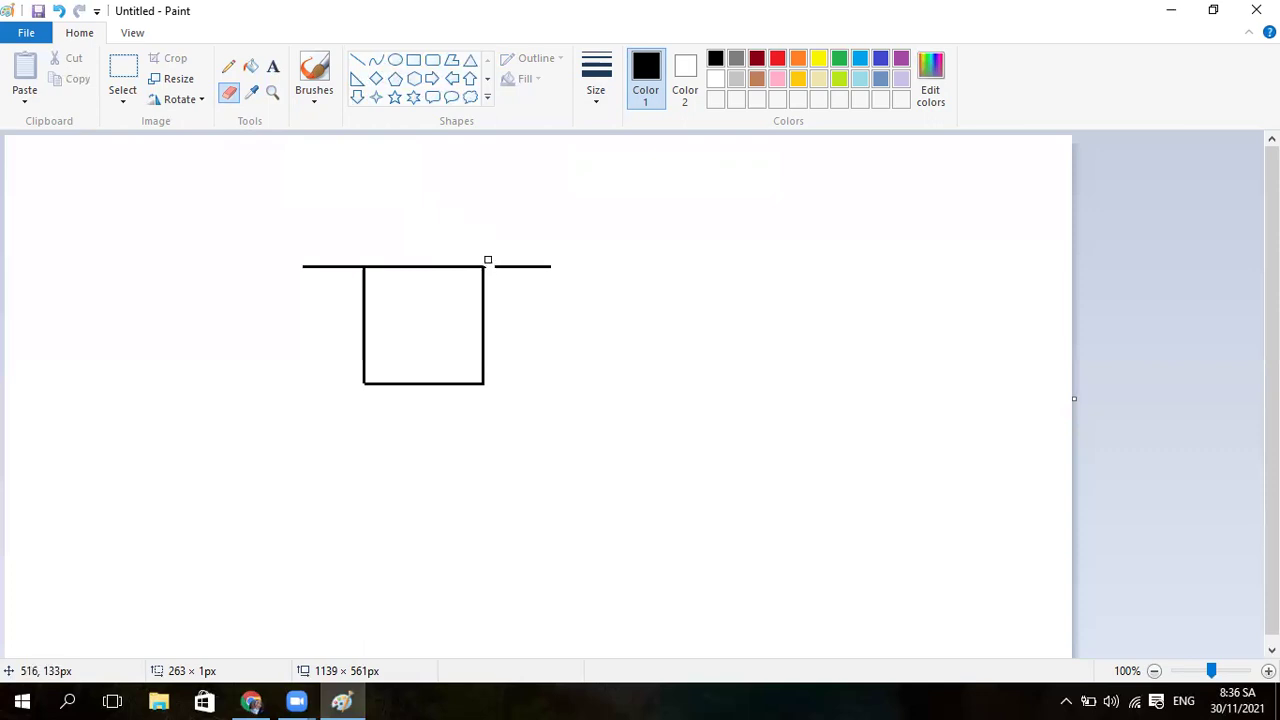
left_click(491, 262)
left_click(58, 12)
left_click(329, 266)
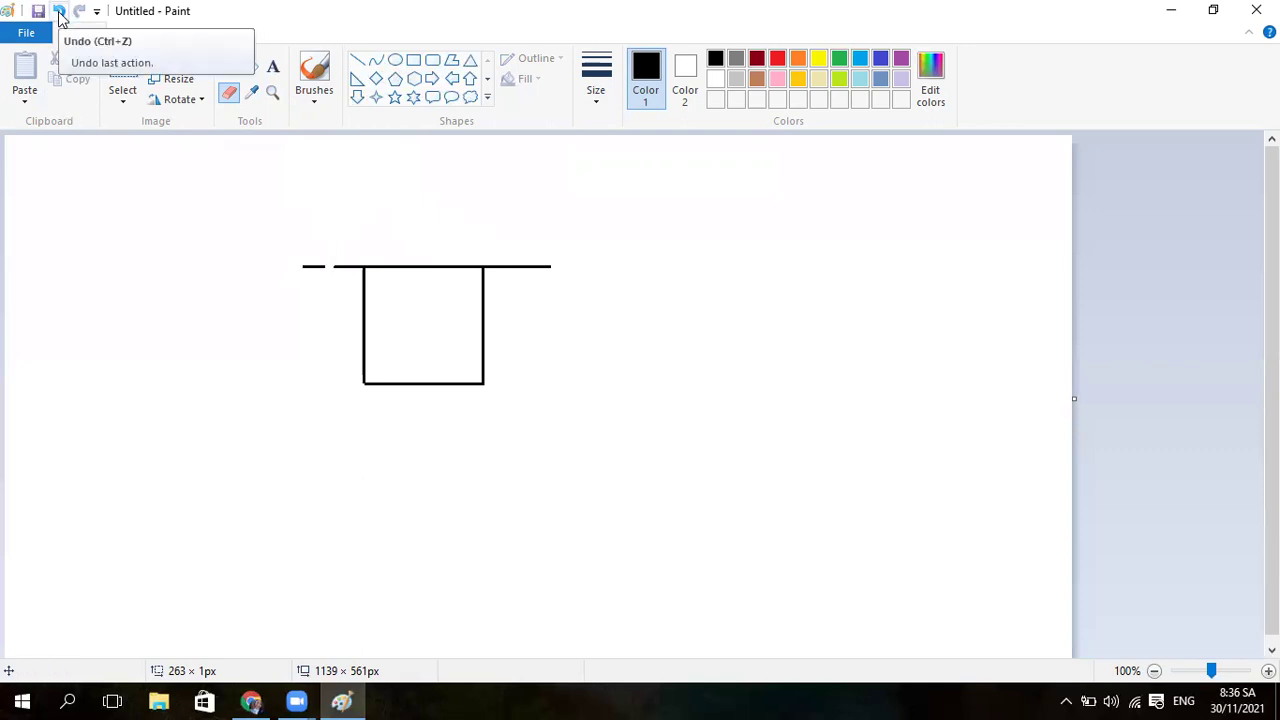
left_click(60, 12)
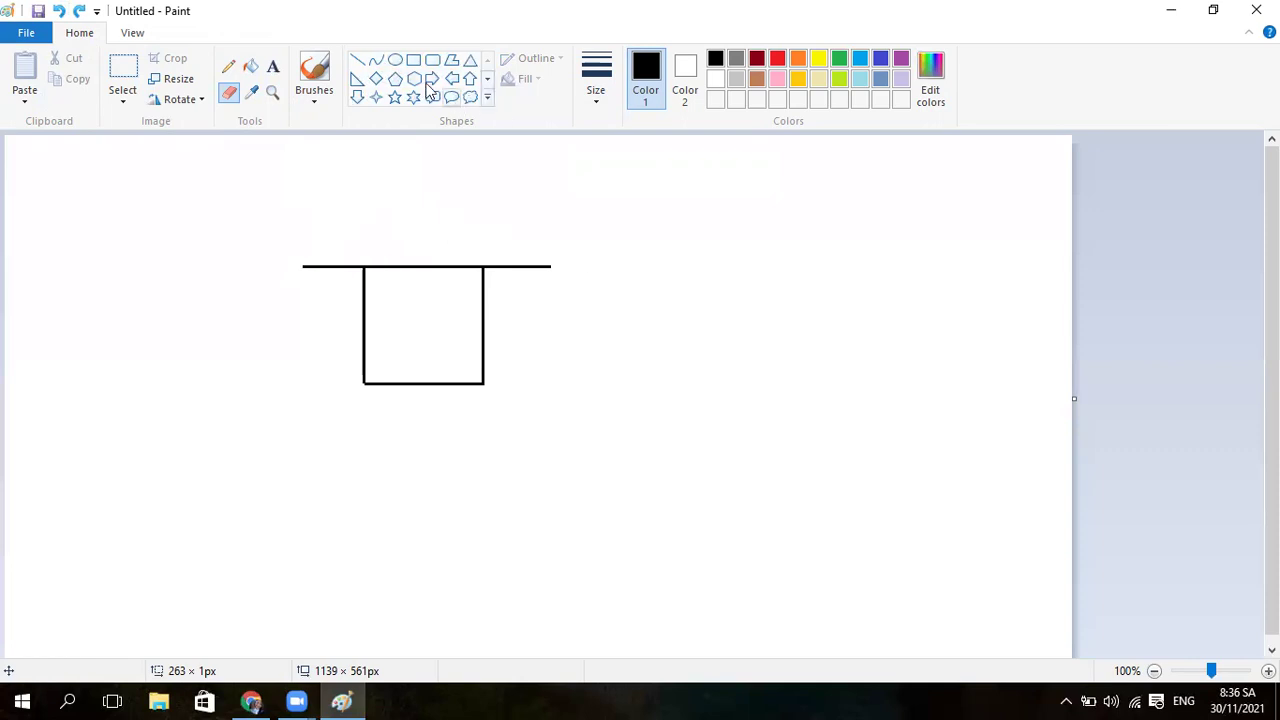
Complete the roof with two sloping lines, about 134 × 76 px and 128 × 79 px, joining the overhang ends at a central peak
left_click(358, 63)
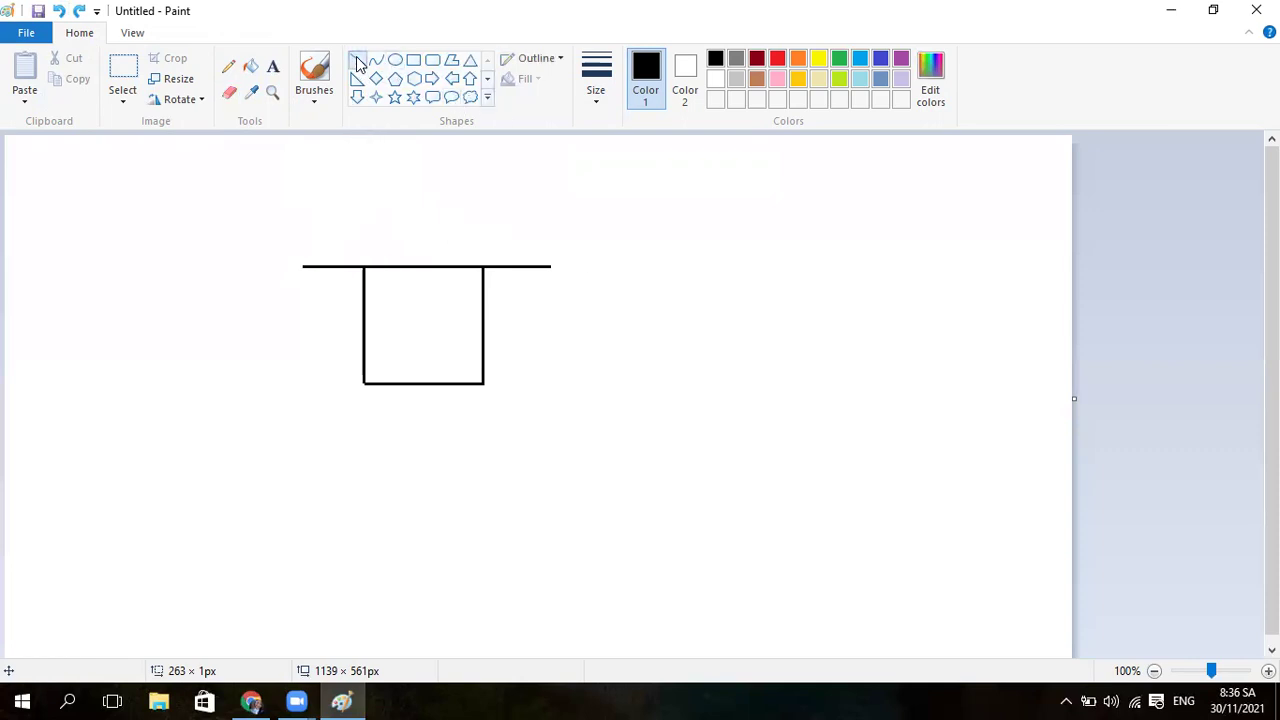
left_click_drag(307, 264, 430, 195)
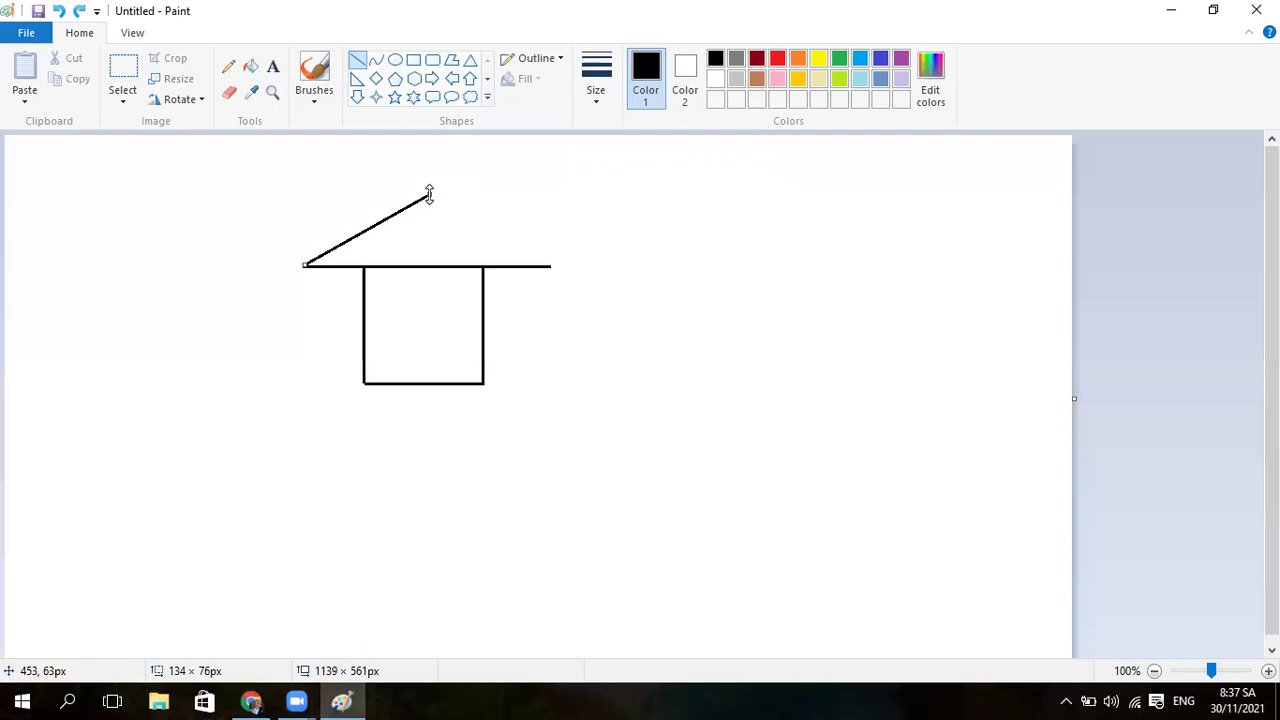
left_click(476, 184)
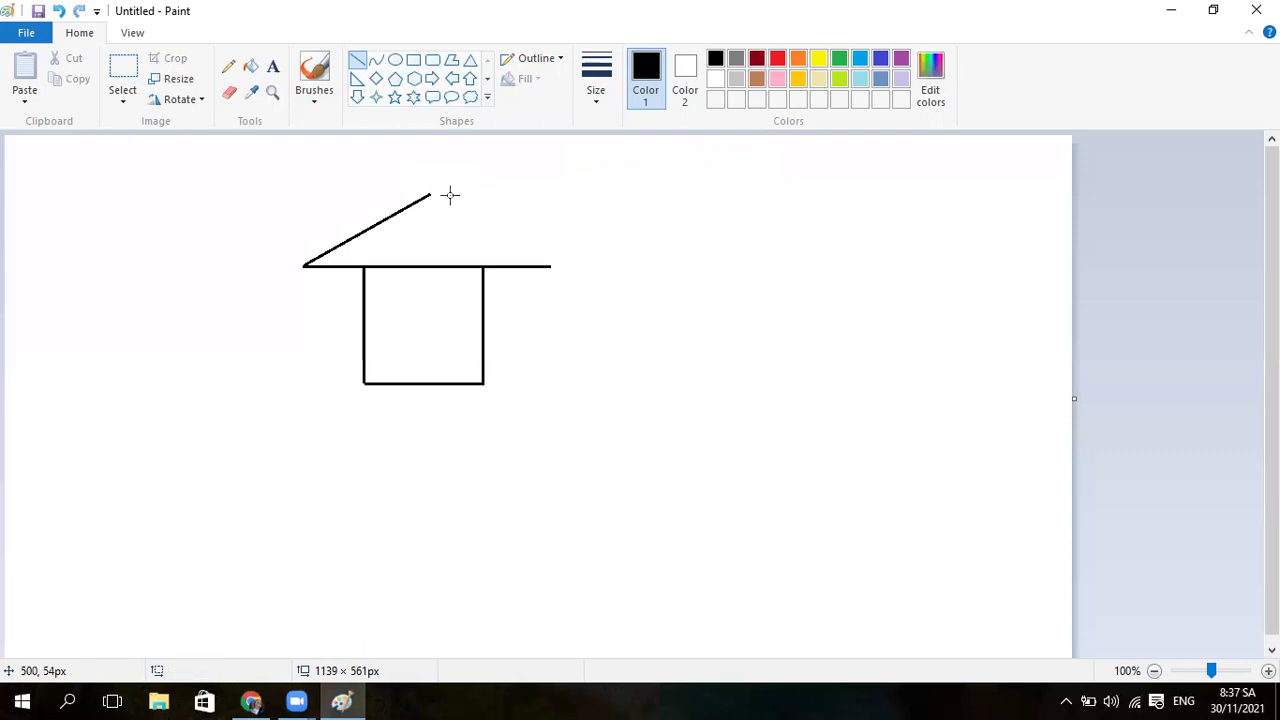
left_click_drag(430, 194, 549, 266)
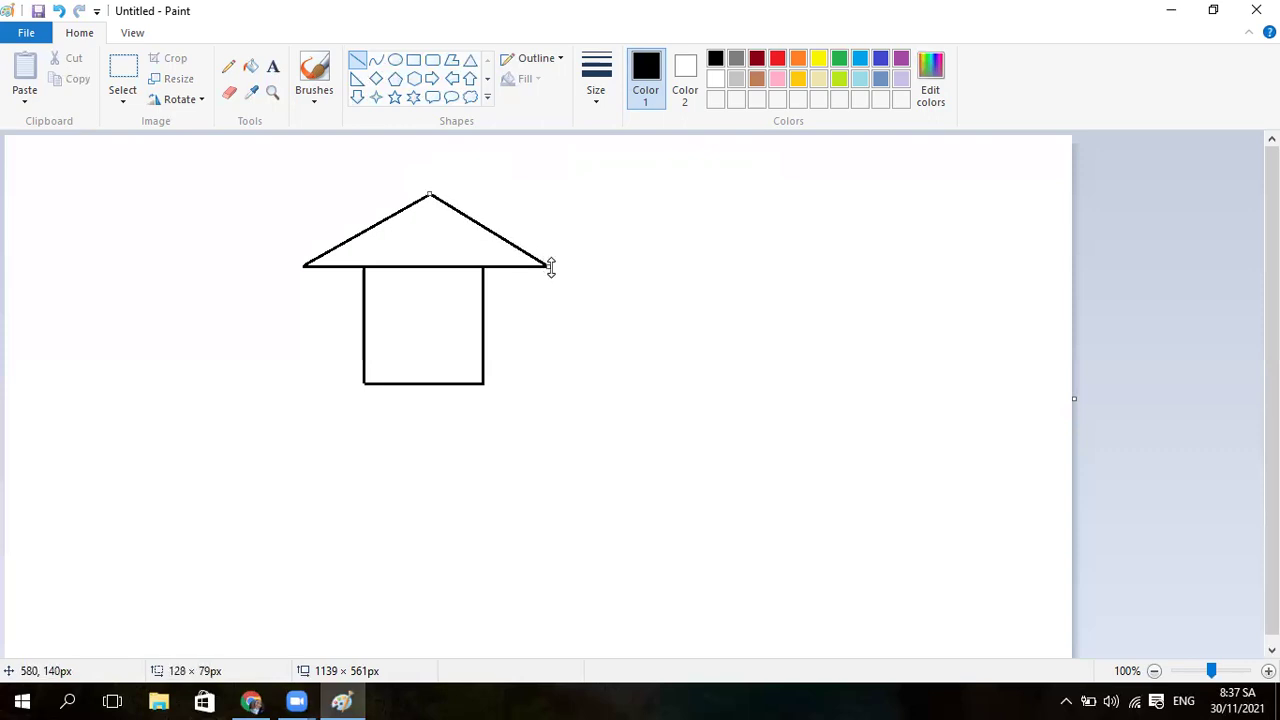
left_click(727, 332)
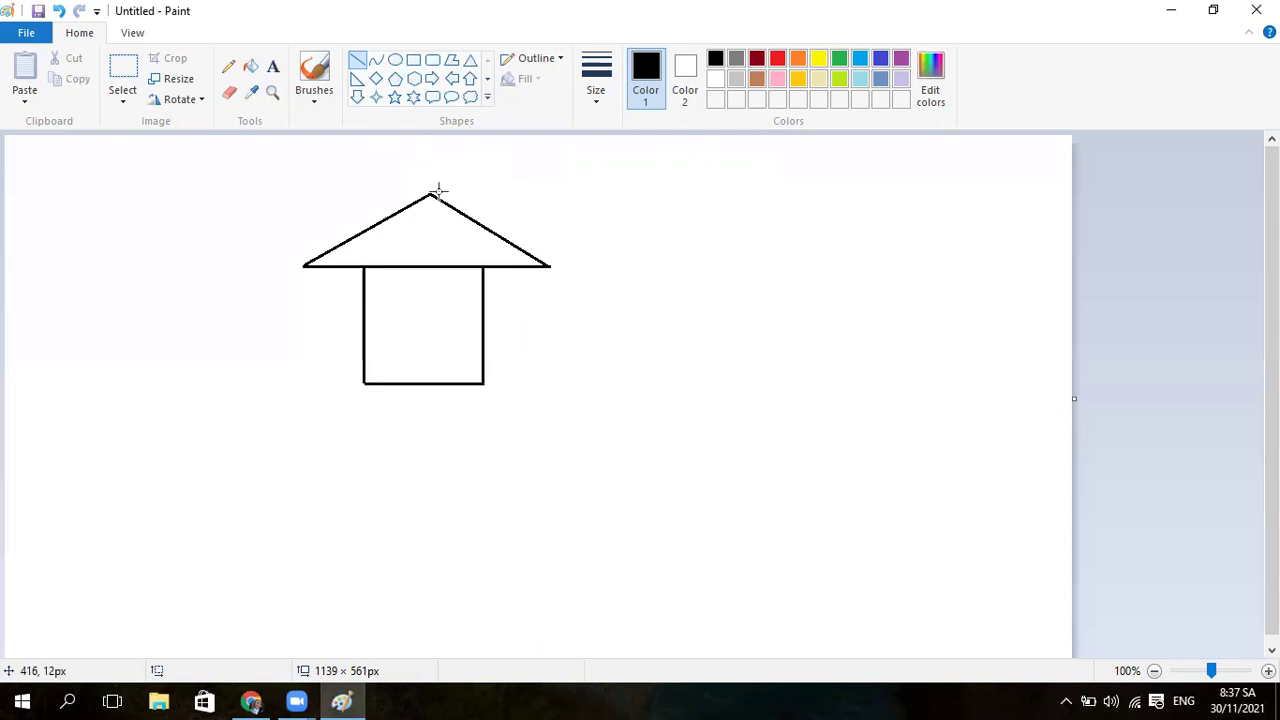
Draw a rectangle about 194 × 171 px beside the finished house and a triangle about 207 × 204 px overlapping it
left_click(415, 63)
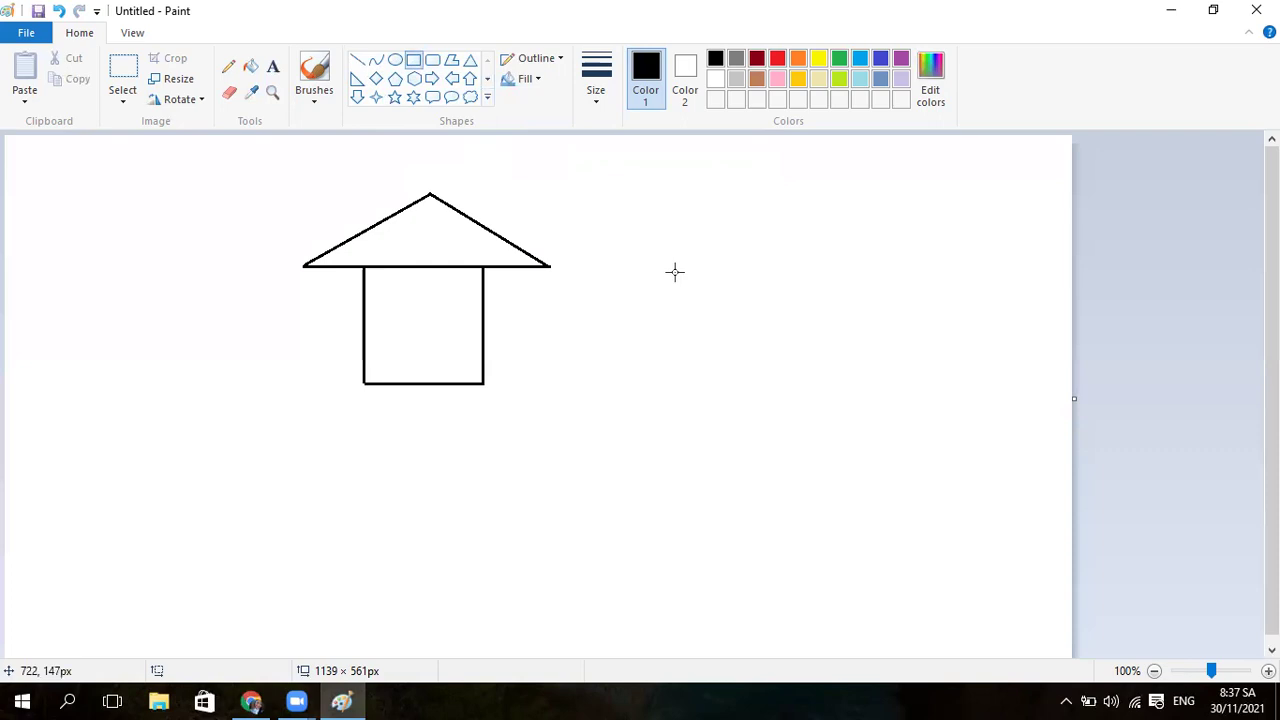
left_click_drag(656, 268, 838, 428)
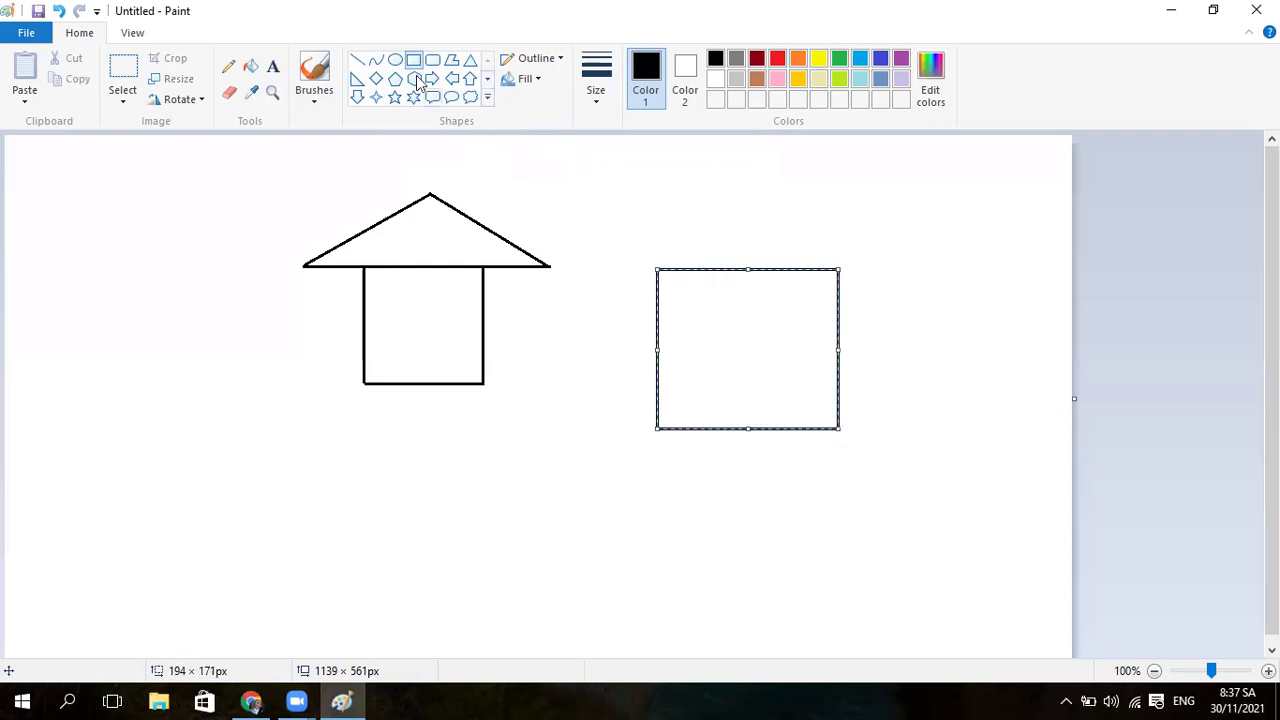
left_click(470, 62)
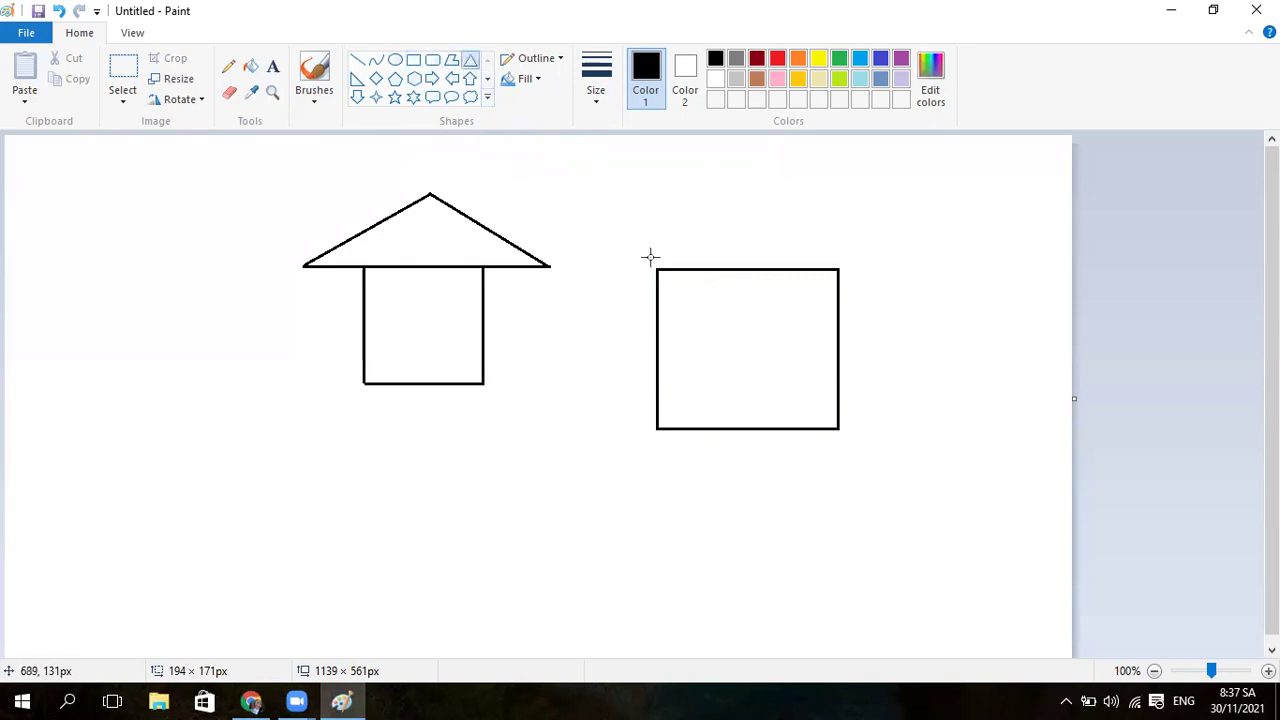
left_click_drag(748, 167, 553, 358)
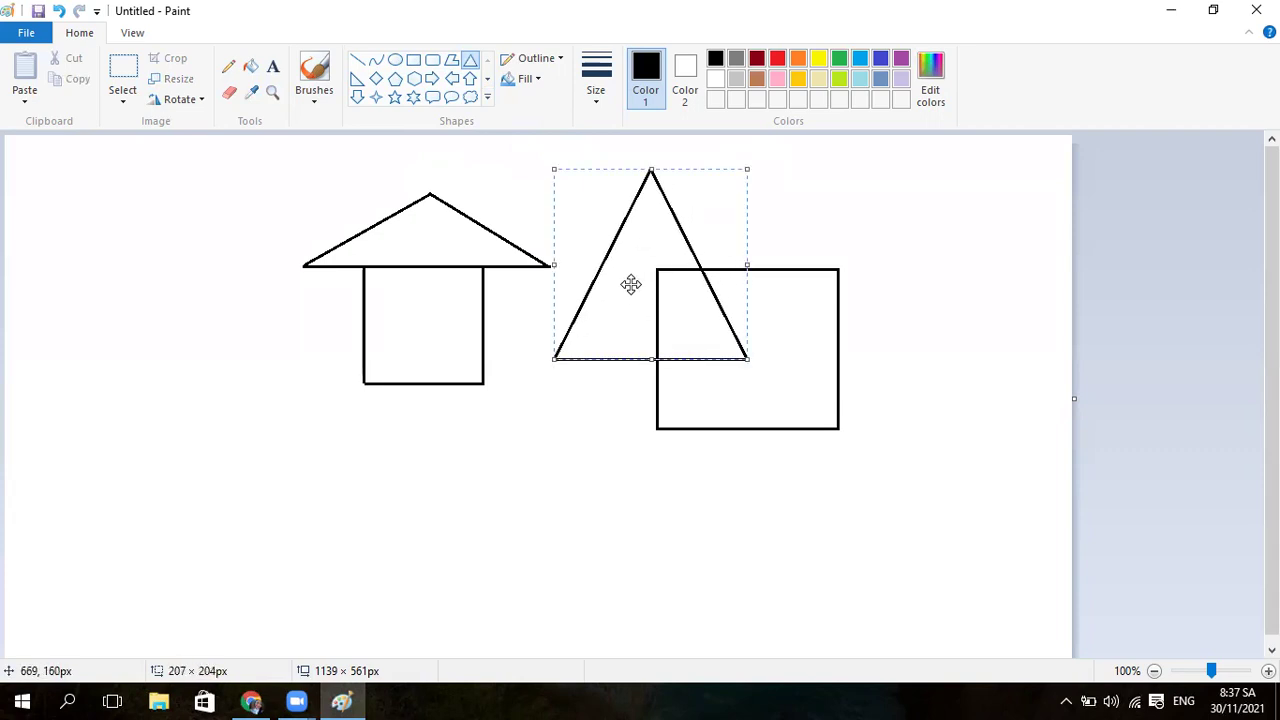
Reshape the triangle to about 301 × 87 px and position it centred on the rectangle's upper edge as a roof
left_click_drag(630, 285, 723, 286)
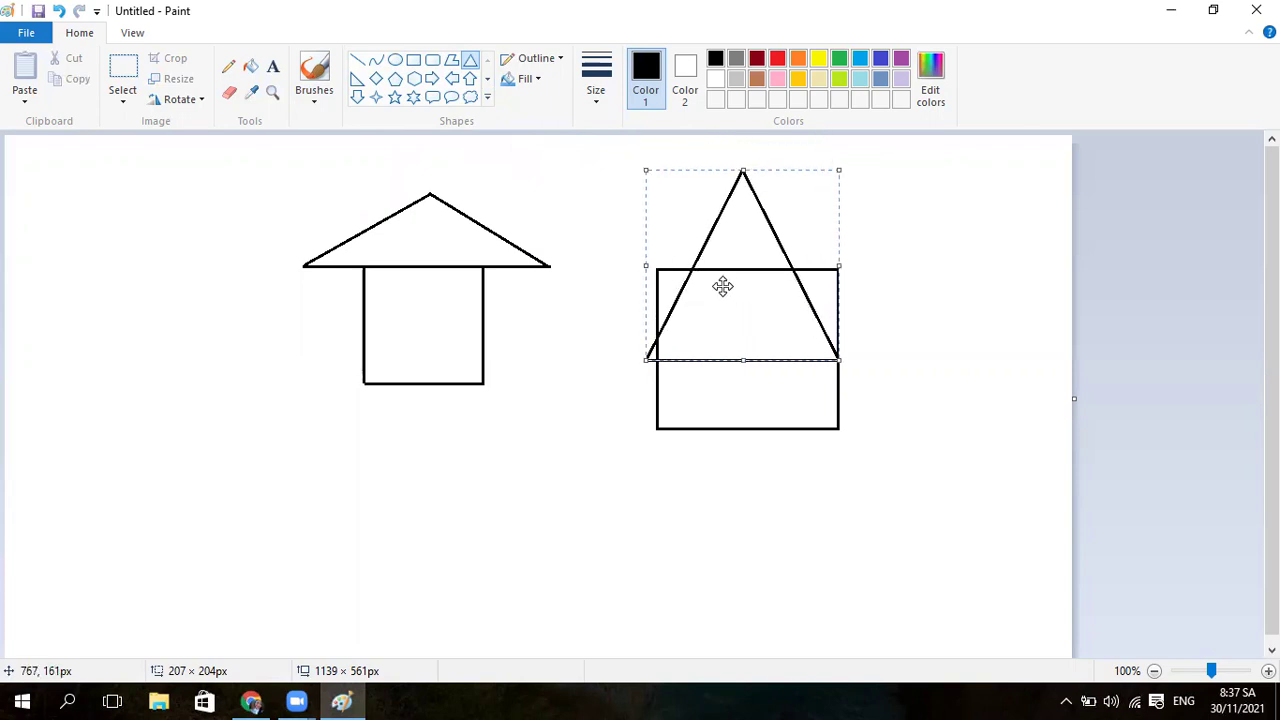
left_click_drag(742, 168, 740, 281)
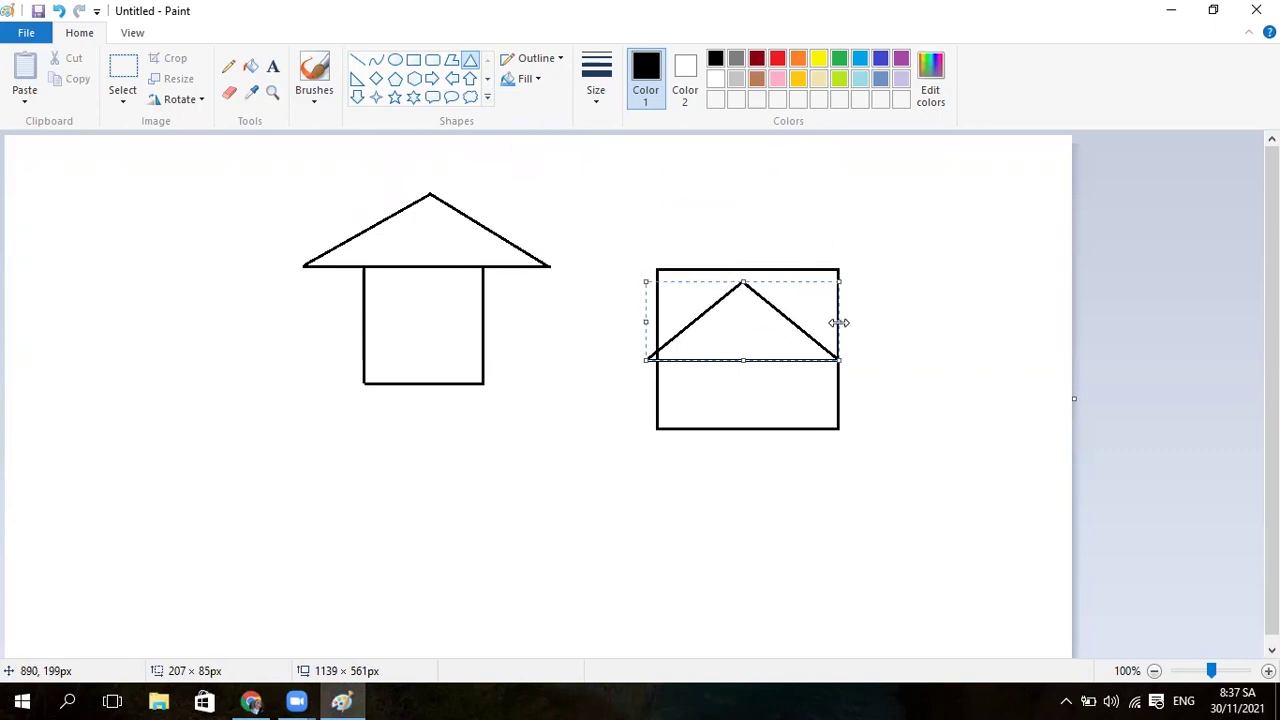
left_click_drag(838, 322, 929, 324)
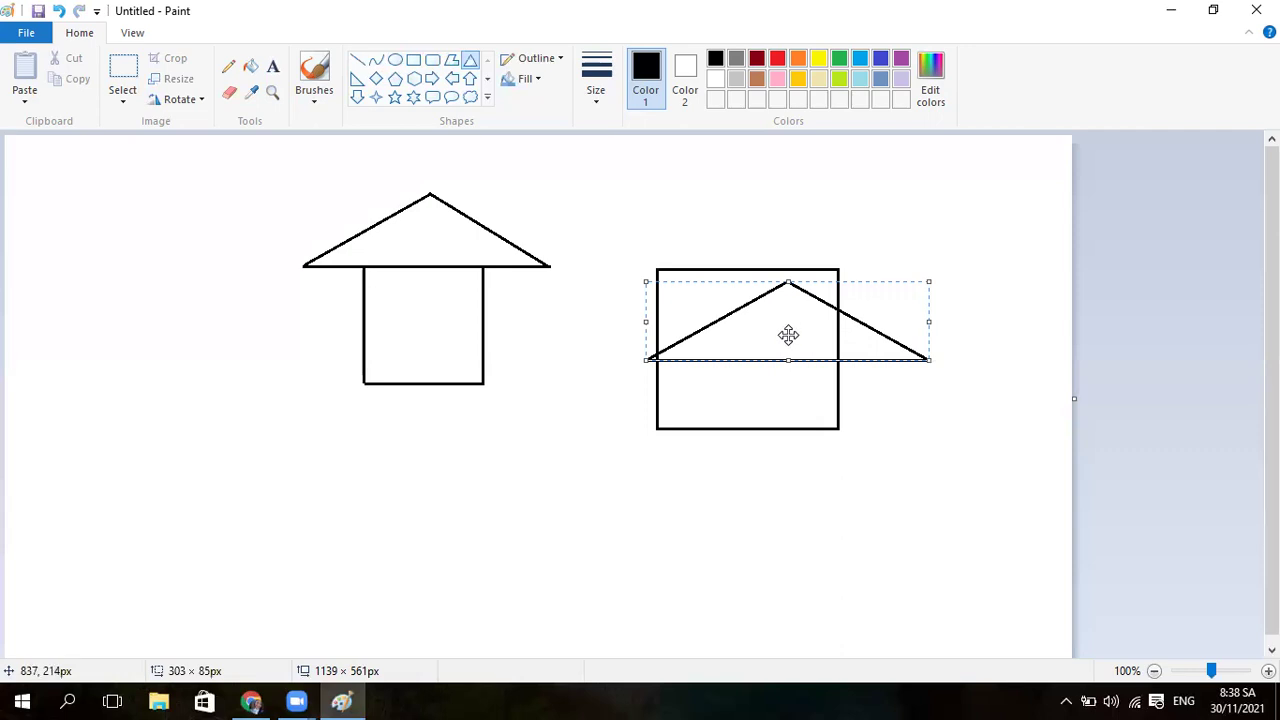
left_click_drag(788, 329, 752, 237)
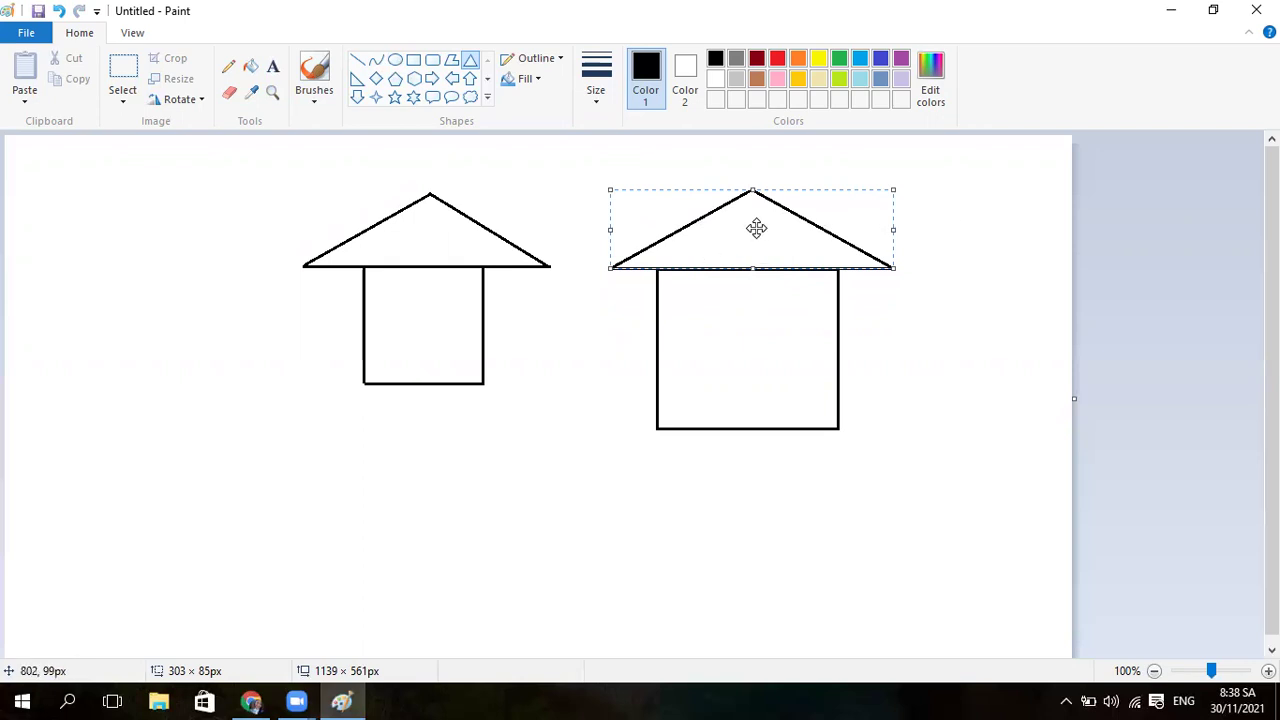
mouse_move(756, 228)
left_mouse_down()
mouse_move(737, 228)
mouse_move(749, 228)
left_mouse_up()
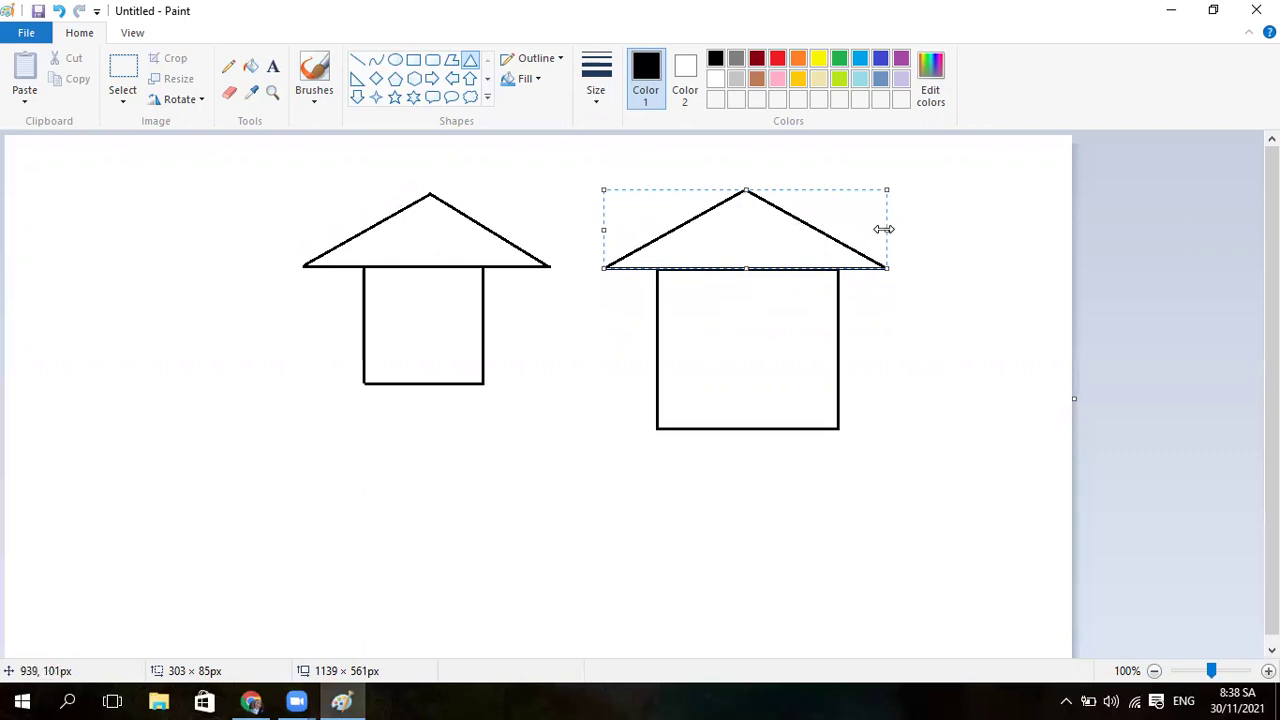
mouse_move(884, 229)
left_mouse_down()
mouse_move(964, 224)
mouse_move(885, 226)
left_mouse_up()
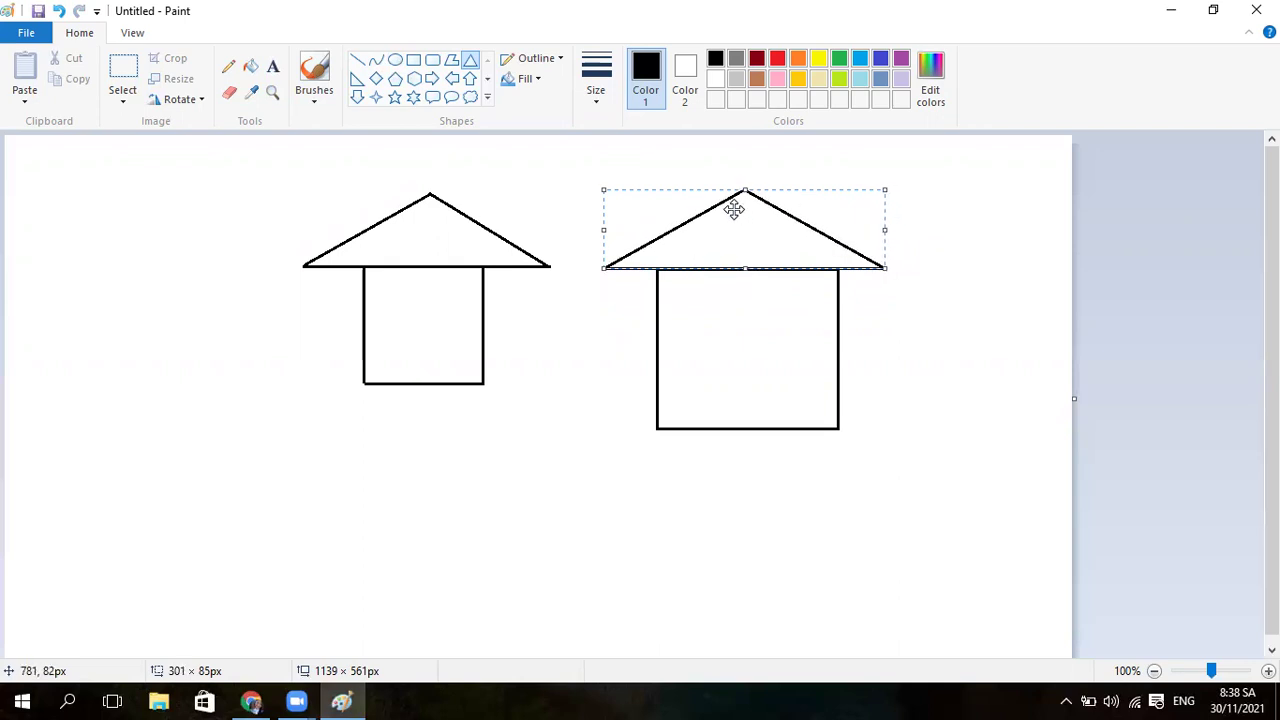
mouse_move(744, 189)
left_mouse_down()
mouse_move(742, 158)
mouse_move(750, 187)
left_mouse_up()
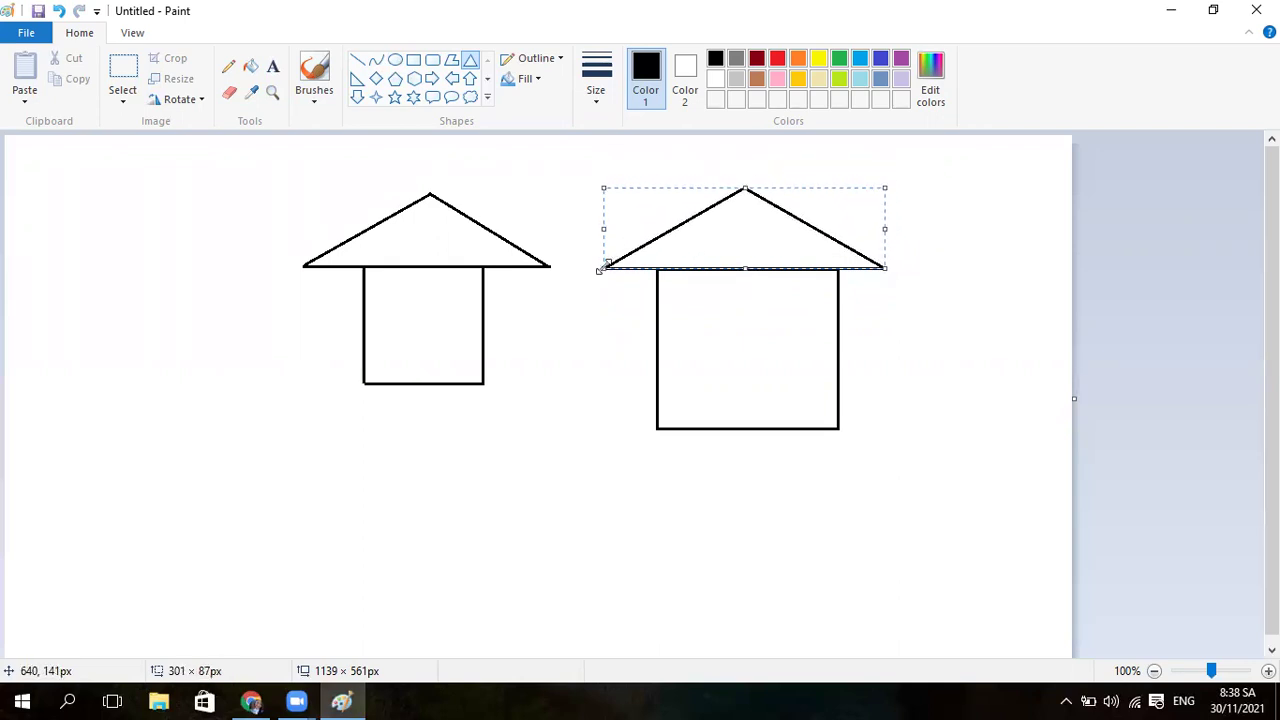
Enlarge the roof triangle to about 326 × 107 px and recentre it on the larger rectangle's upper edge
left_click_drag(603, 268, 574, 291)
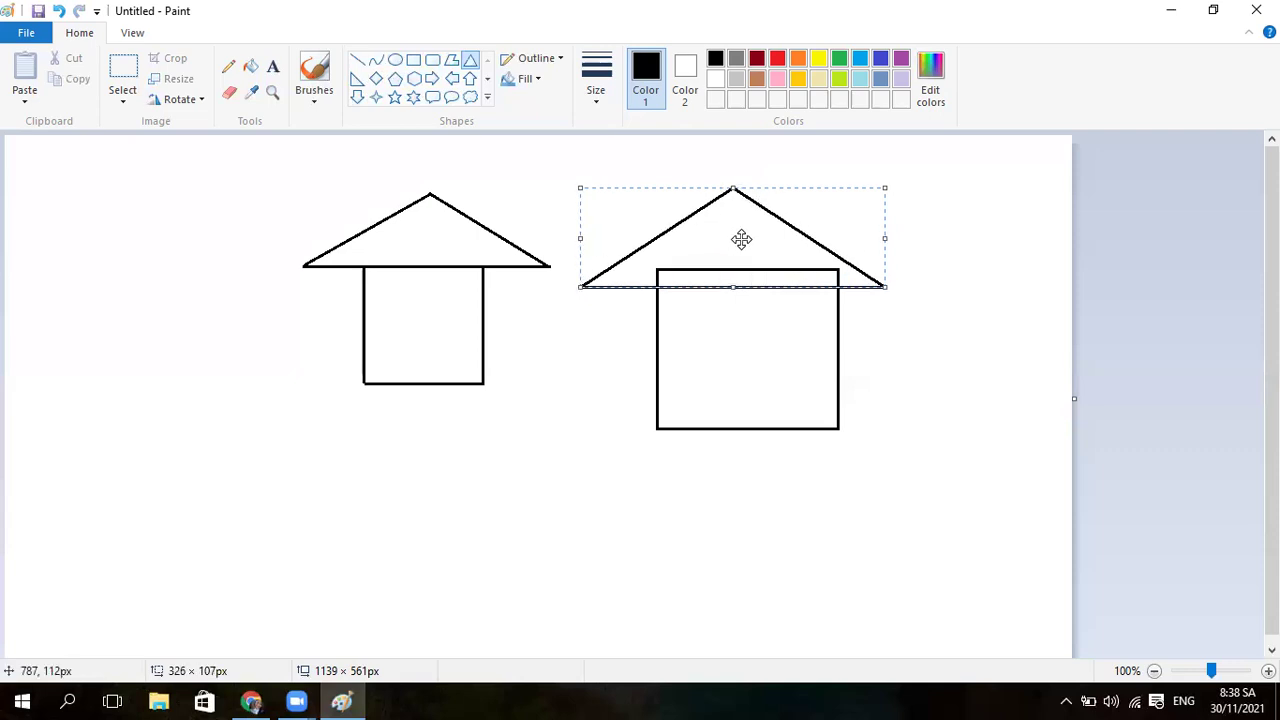
left_click_drag(737, 239, 747, 220)
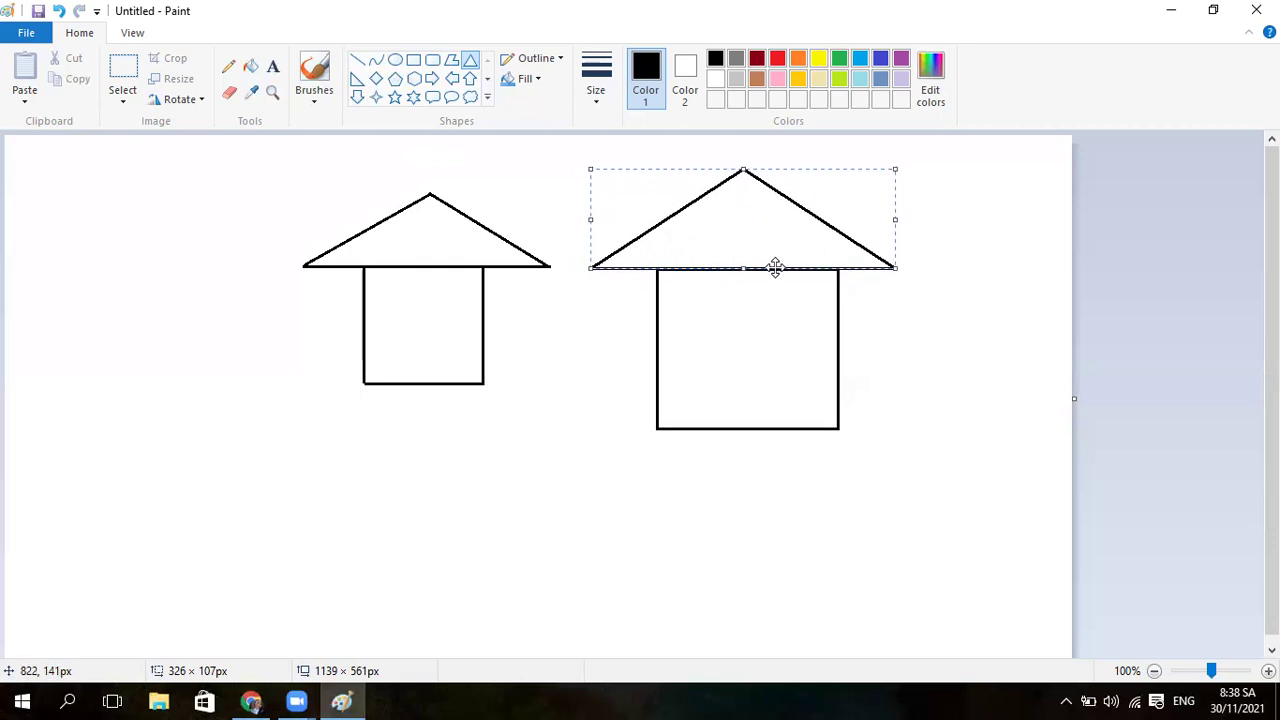
left_click(968, 253)
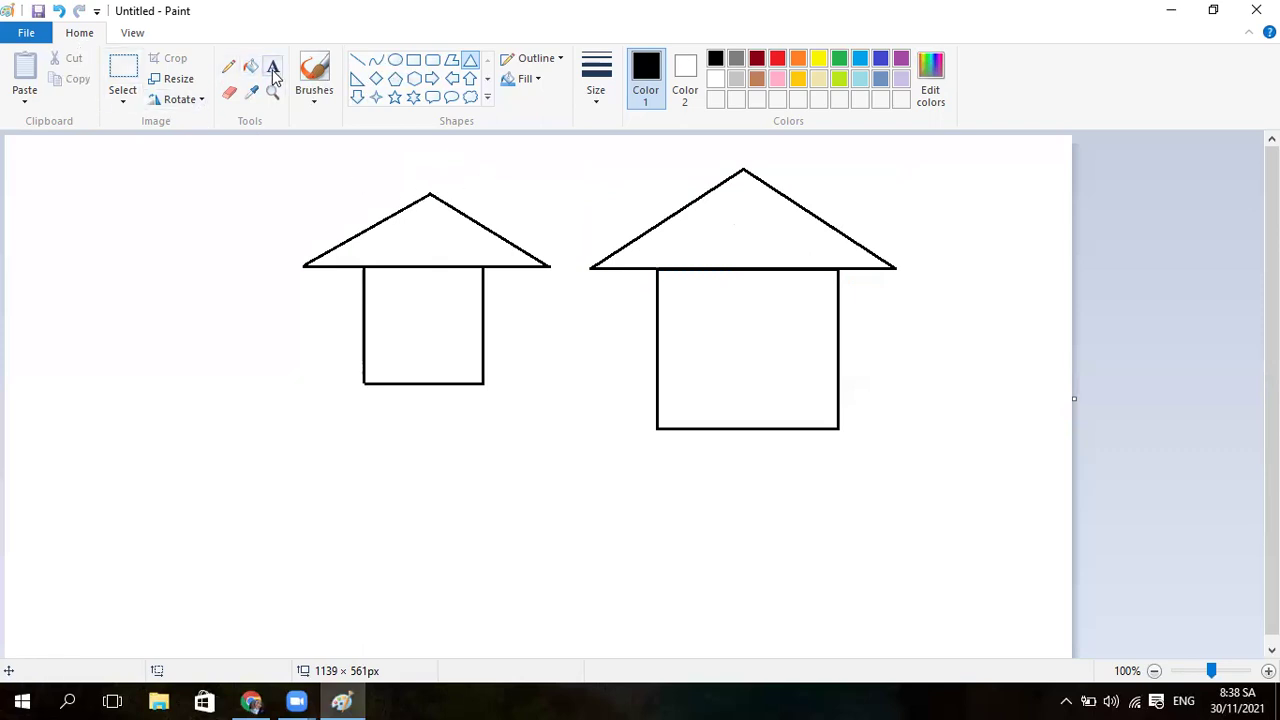
Enclose the smaller line-drawn house in a rectangular selection about 311 × 253 px and delete it
left_click(123, 72)
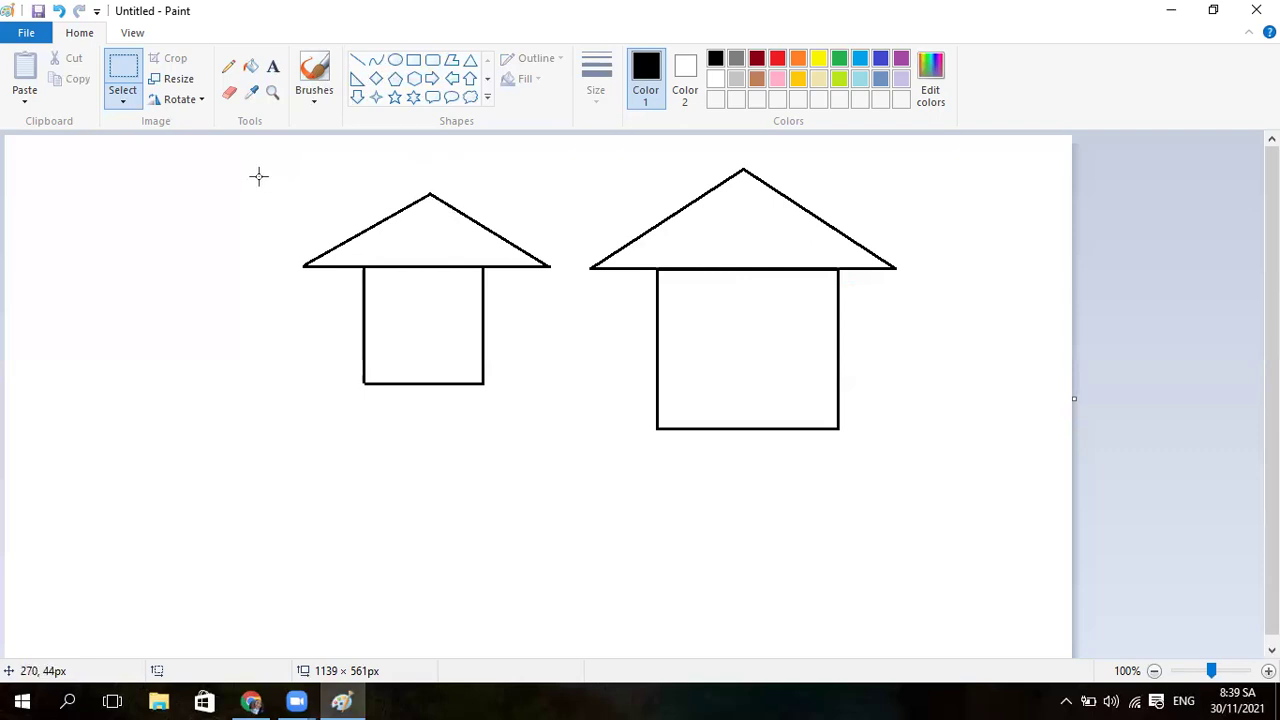
left_click_drag(267, 168, 558, 406)
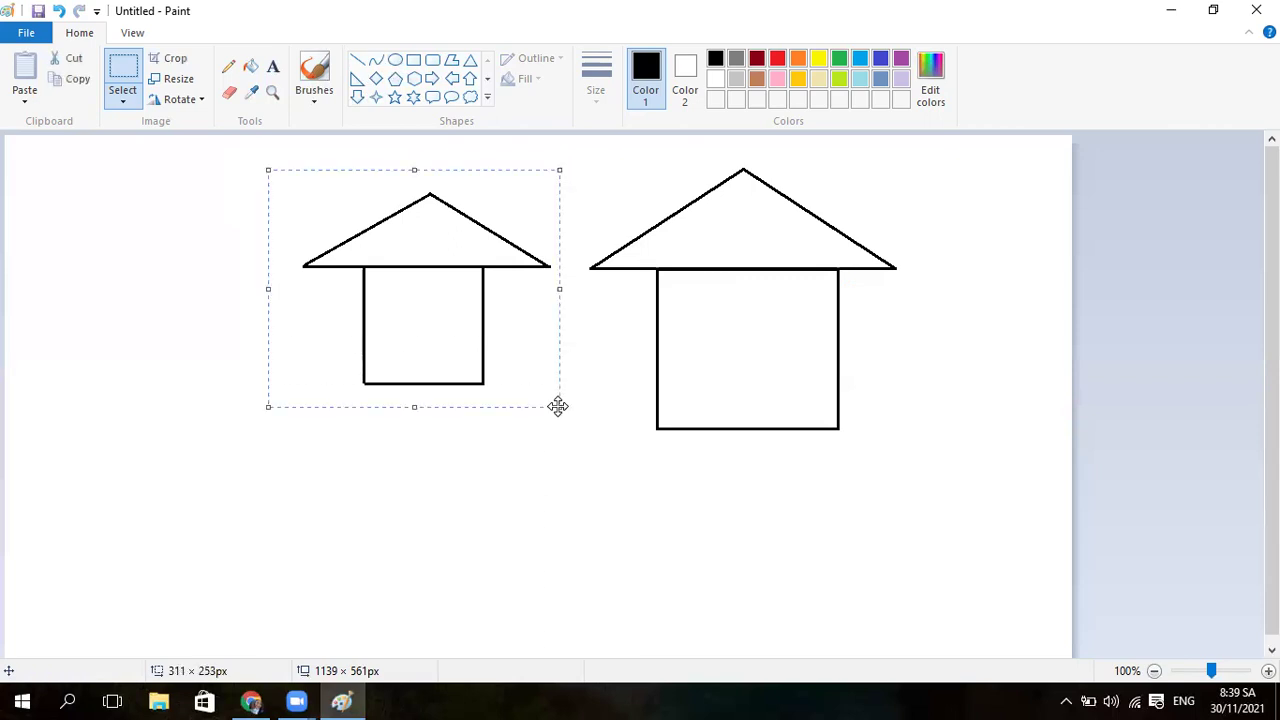
left_click(124, 108)
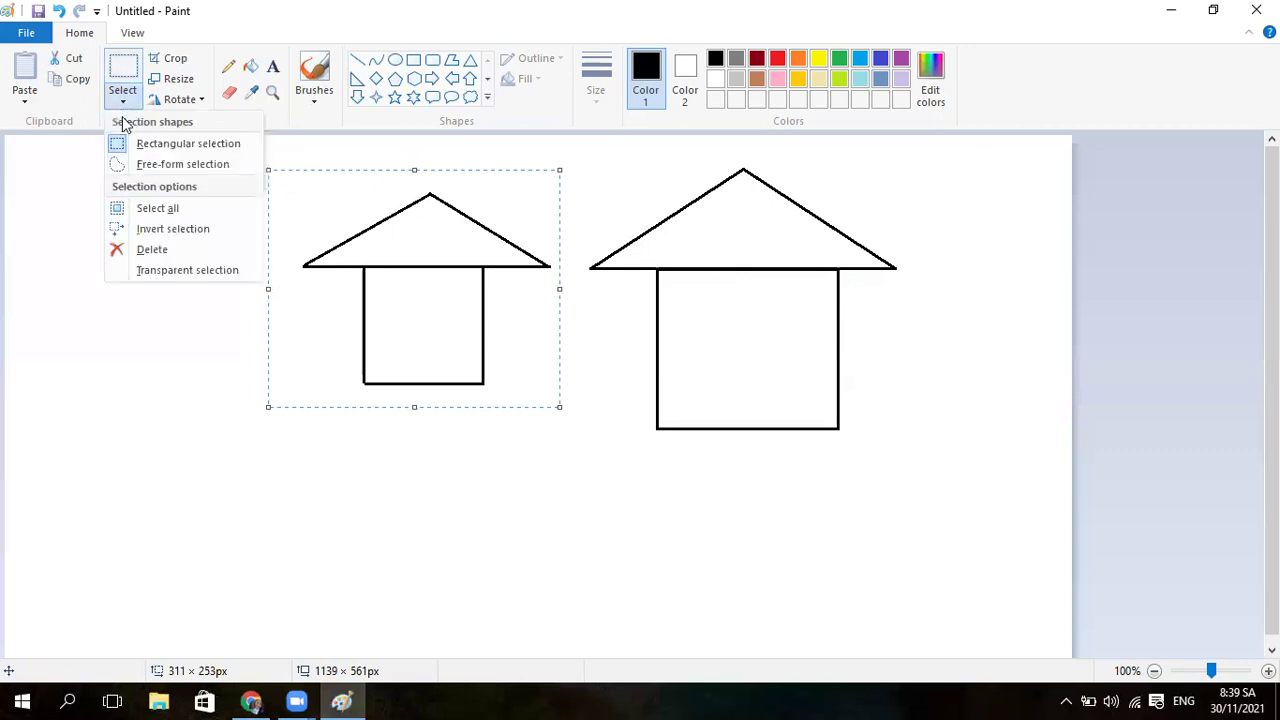
left_click(147, 252)
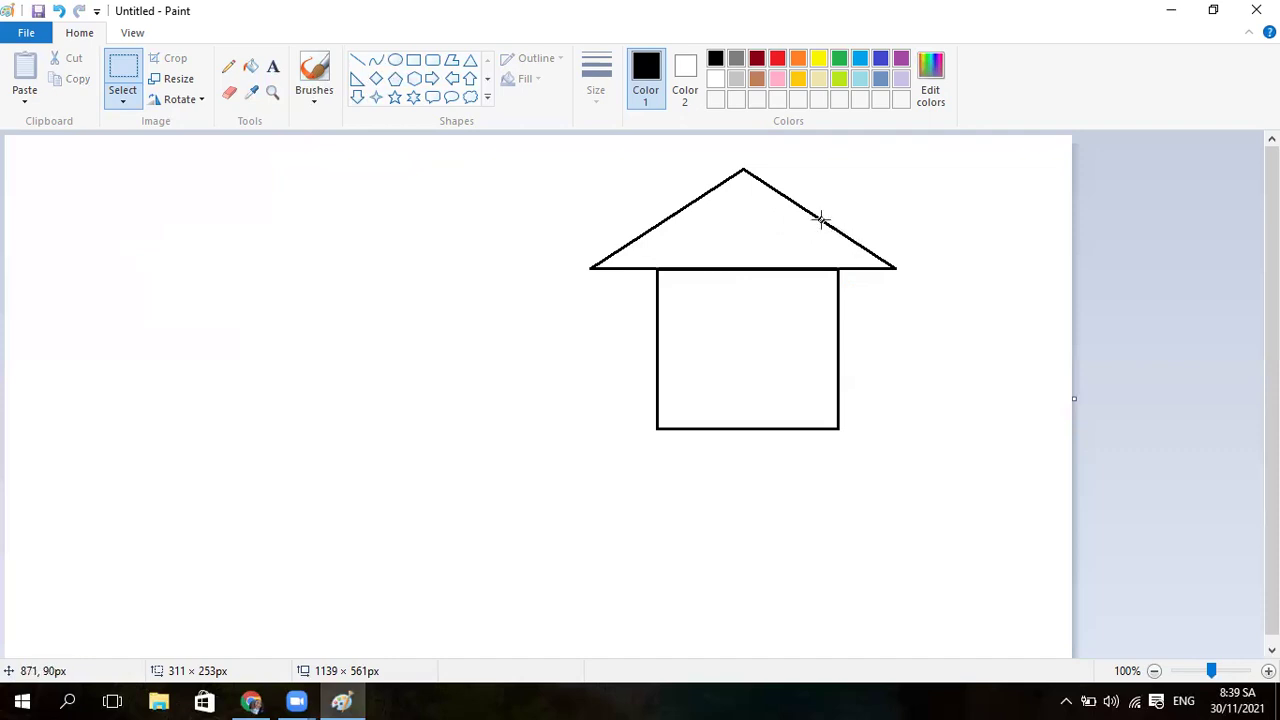
Draw a chimney about 20 × 35 px with the Polygon tool on the roof's right slope
left_click(451, 63)
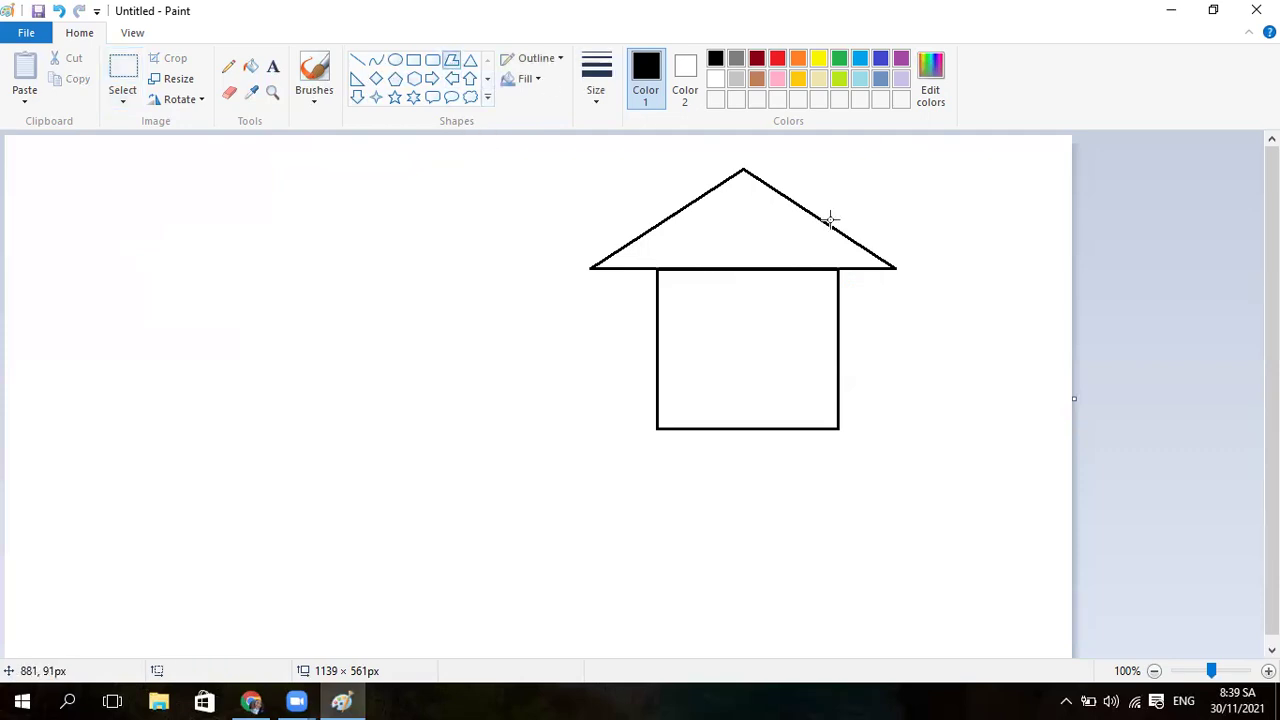
left_click_drag(827, 222, 845, 203)
left_click_drag(845, 203, 843, 232)
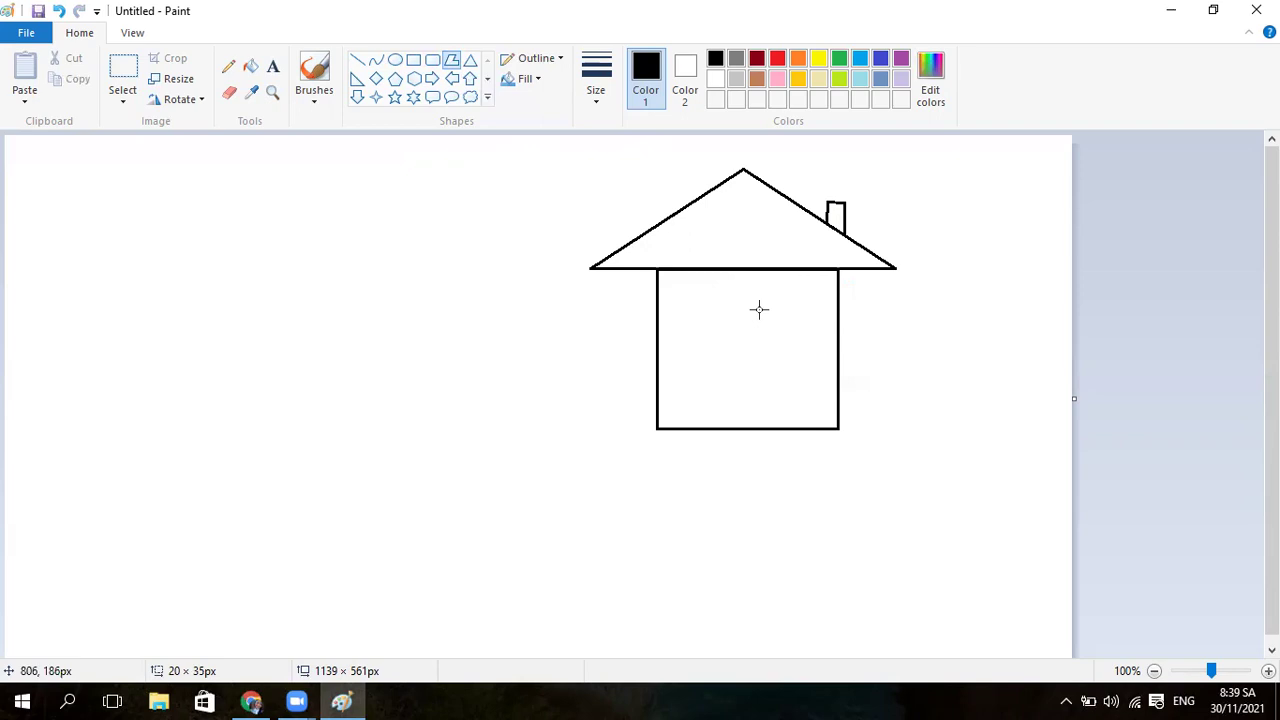
Draw a rectangular door about 58 × 100 px and centre it on the house's bottom edge
left_click(413, 63)
left_click_drag(726, 335, 782, 428)
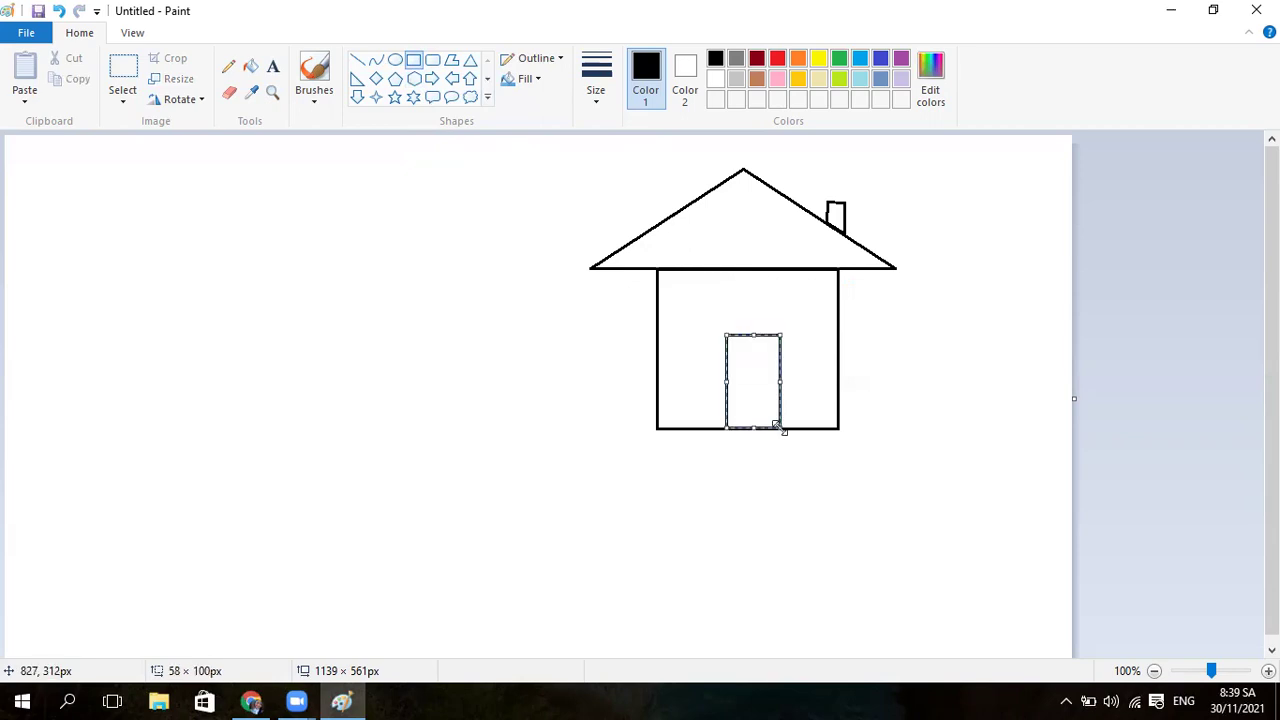
left_click_drag(756, 376, 752, 376)
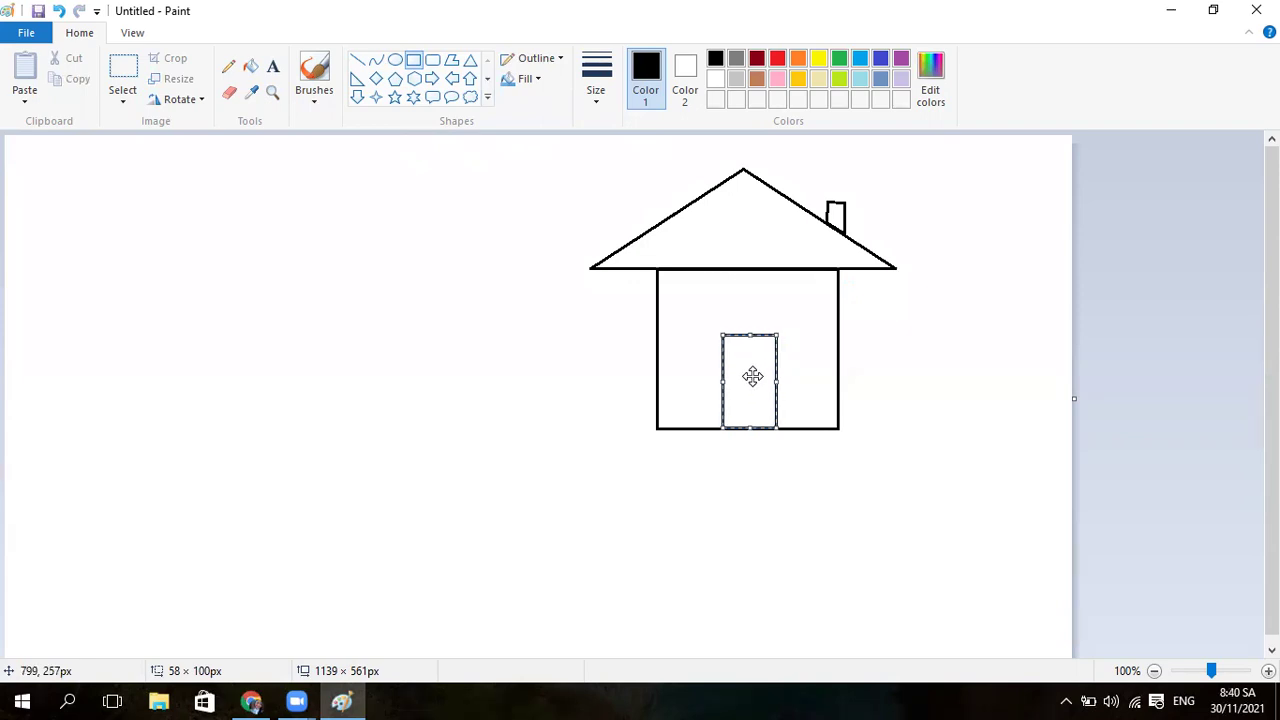
left_click(531, 263)
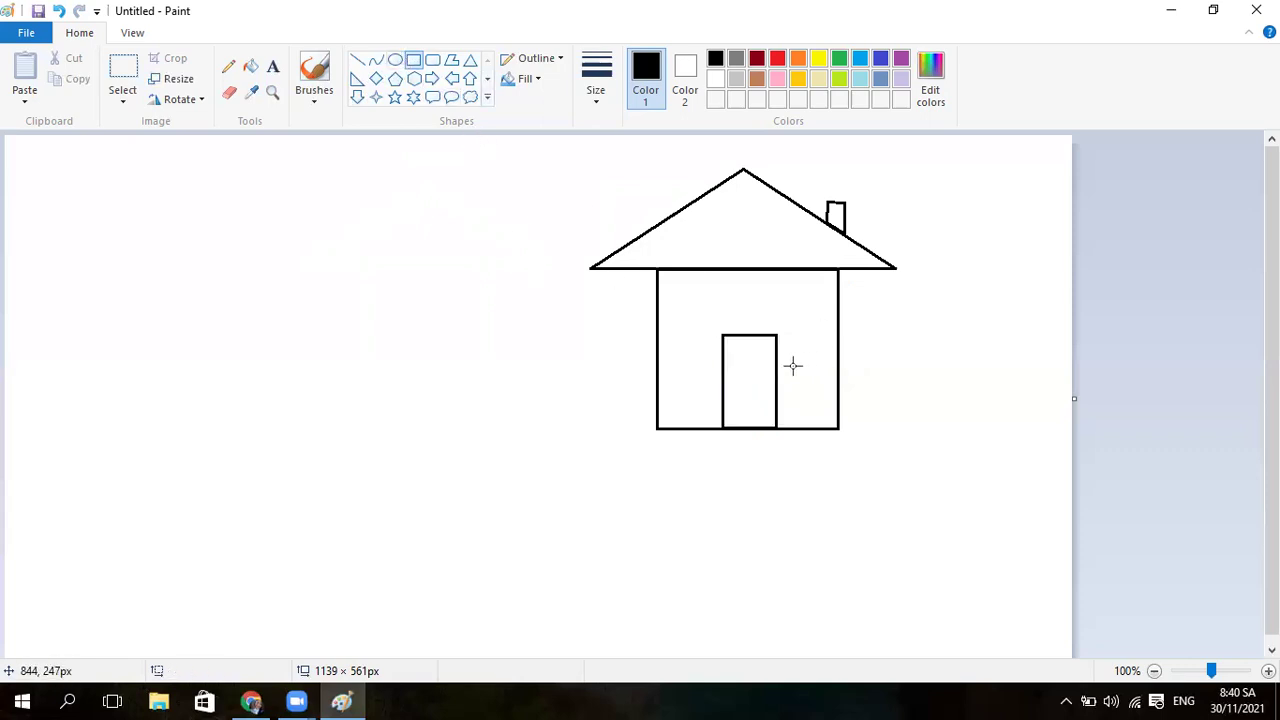
Draw a small upright rectangular window on the wall between the door and the house's right edge
left_click_drag(789, 347, 817, 376)
mouse_move(790, 345)
left_mouse_down()
mouse_move(790, 359)
mouse_move(802, 347)
mouse_move(786, 345)
mouse_move(786, 323)
mouse_move(793, 339)
left_mouse_up()
left_click(851, 352)
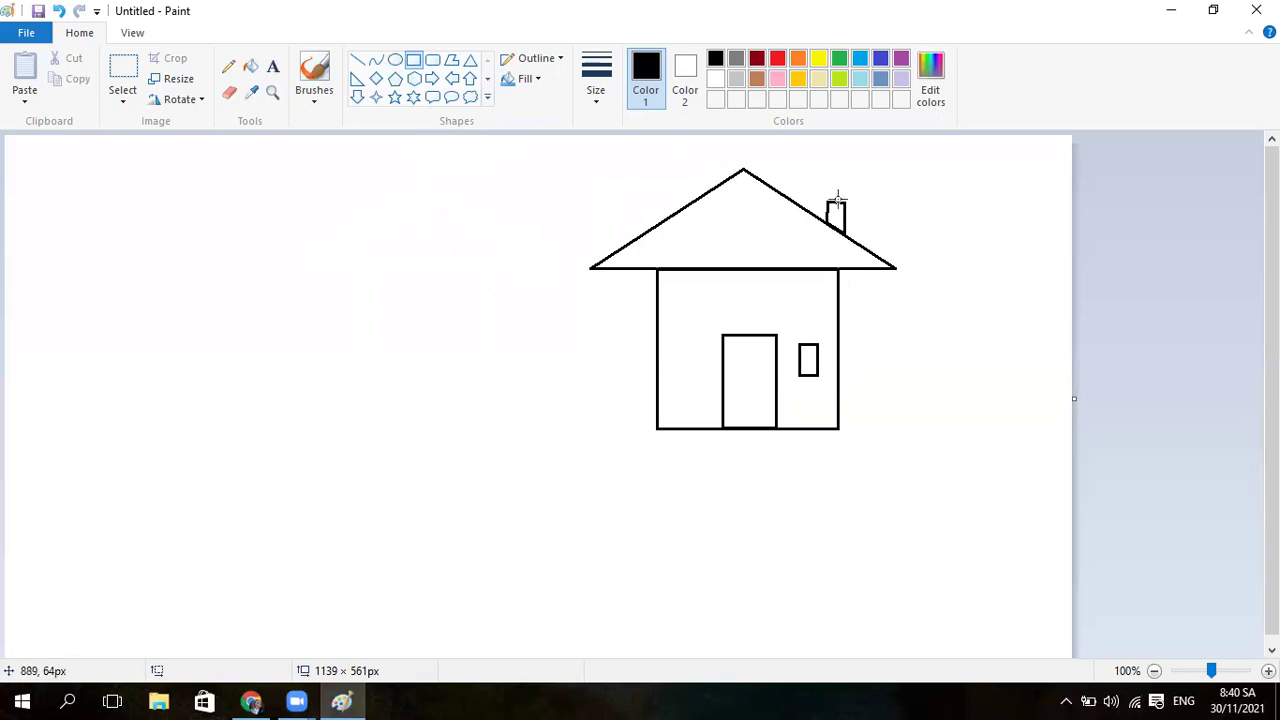
Choose the Curve tool with the thinnest line width
left_click(376, 66)
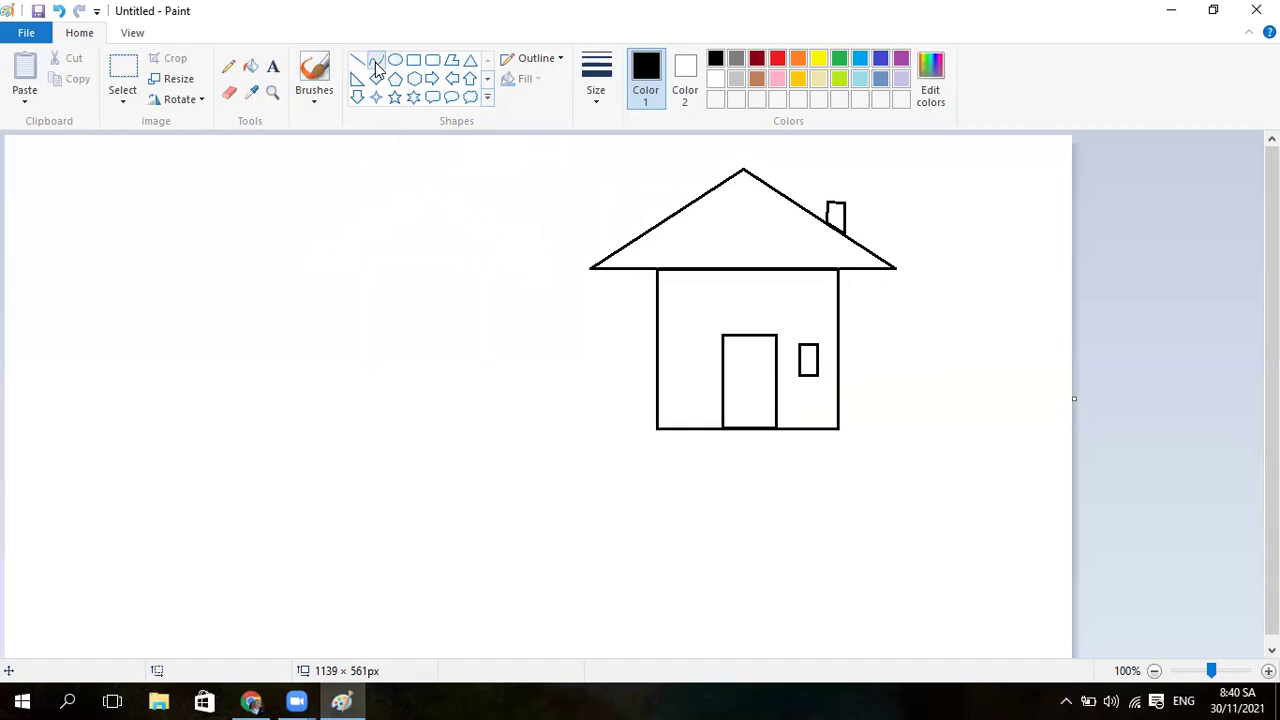
left_click(596, 103)
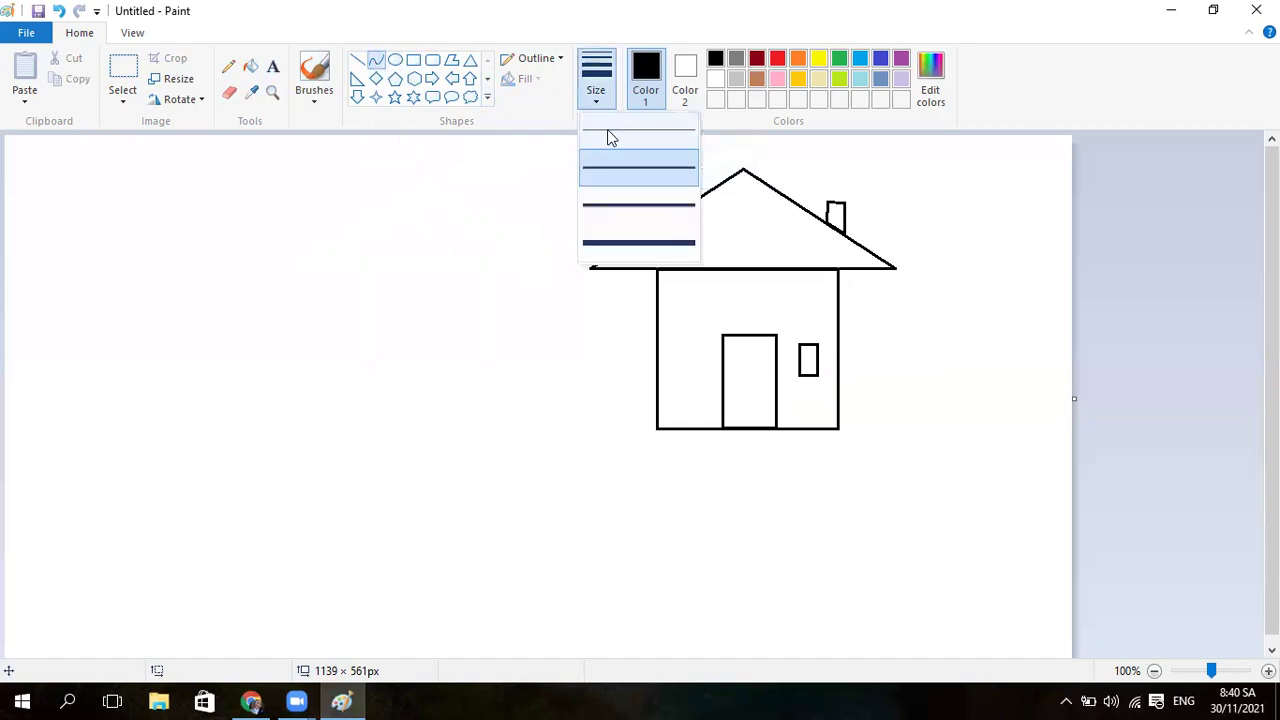
left_click(610, 137)
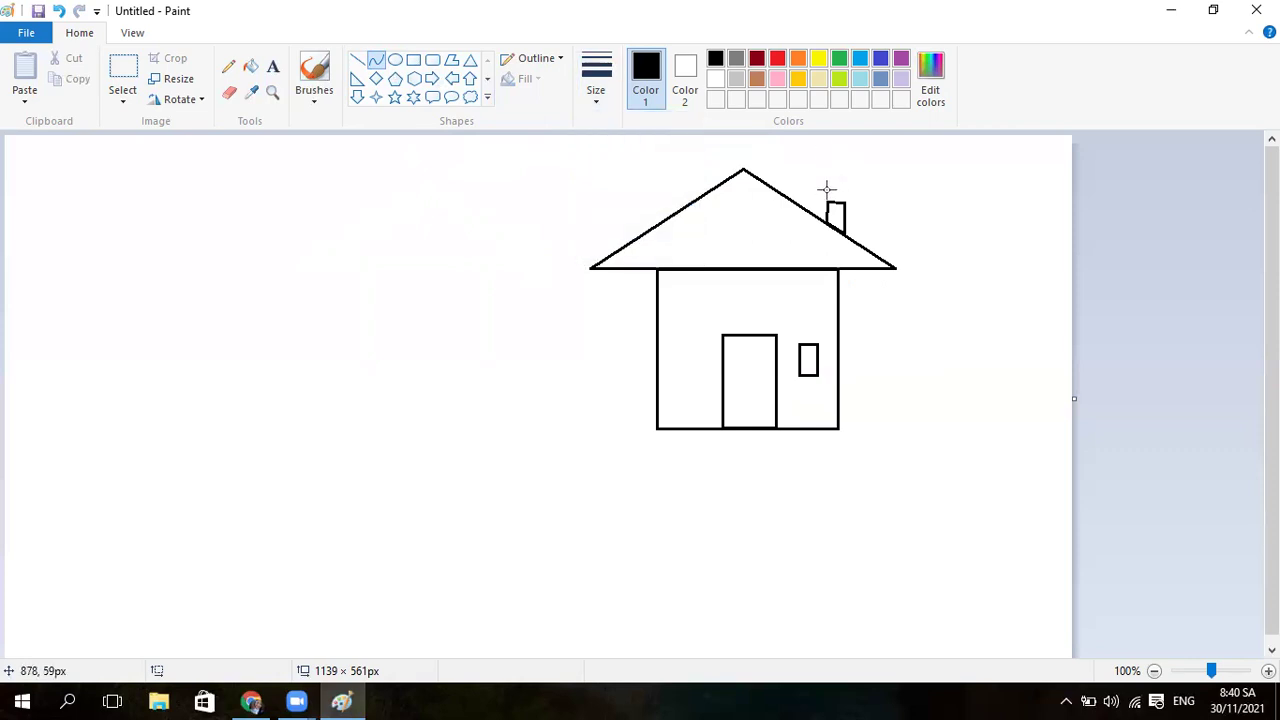
Try a thin S-shaped smoke curve about 56 × 42 px rising from the chimney's left corner, and undo it
left_click_drag(828, 180, 828, 202)
key("Delete")
left_click_drag(827, 202, 827, 161)
left_click_drag(829, 181, 842, 210)
left_click_drag(819, 180, 823, 186)
left_click(866, 178)
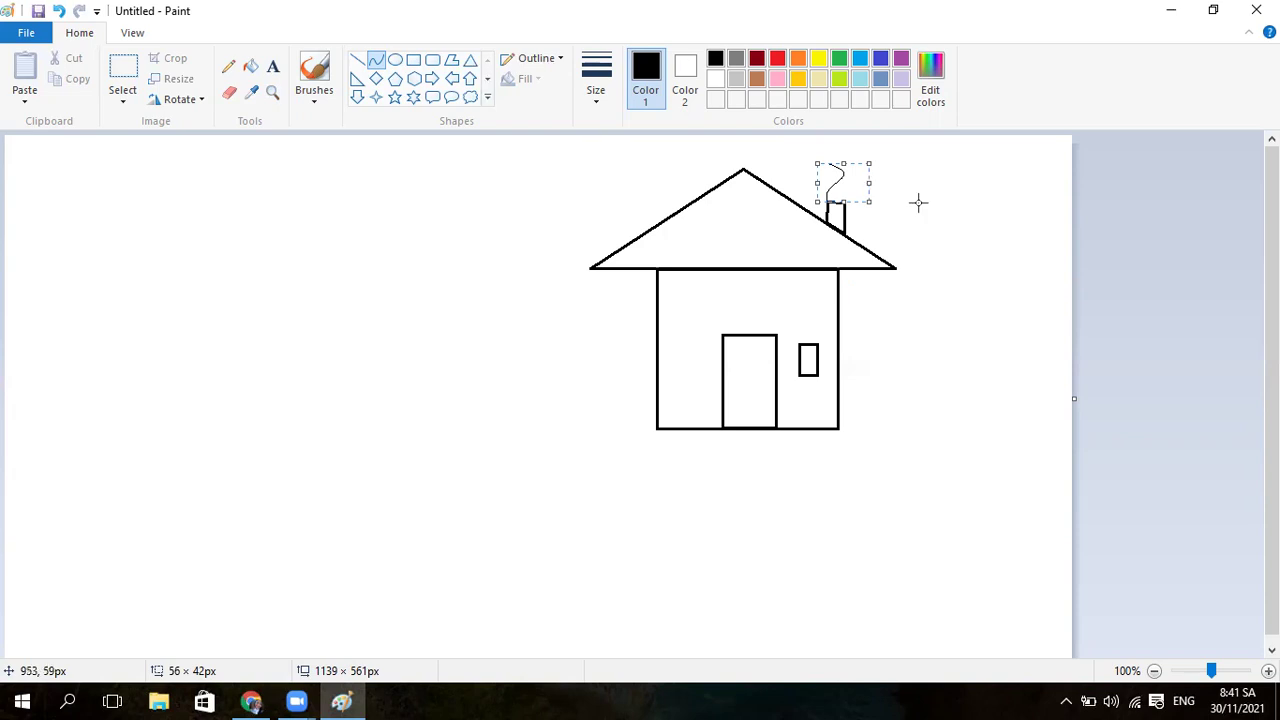
left_click(897, 197)
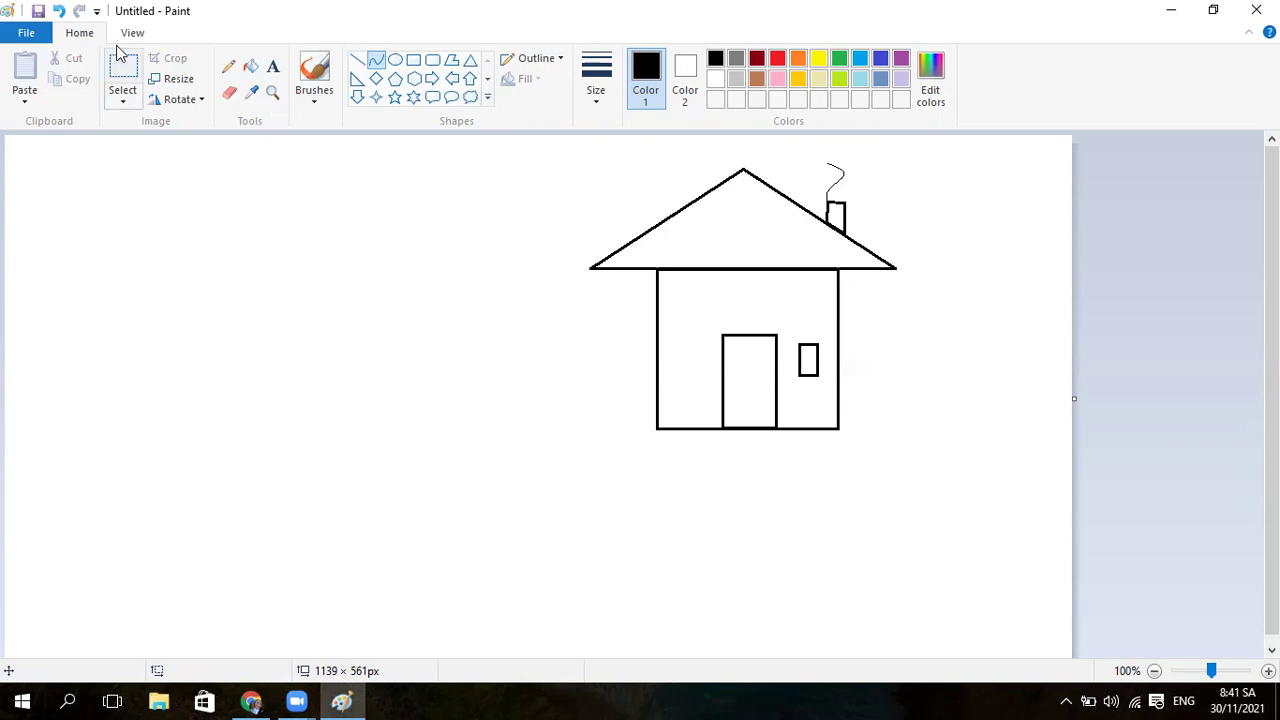
left_click(60, 12)
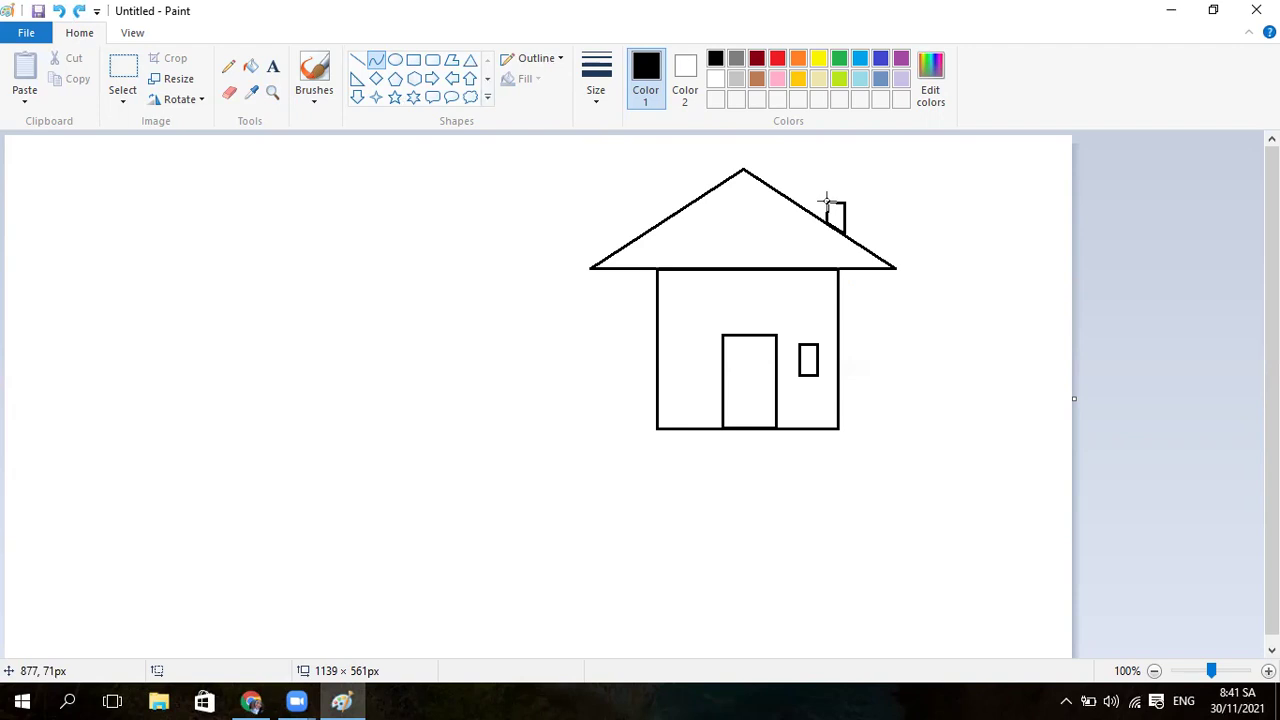
Draw three thin, slightly bent smoke curves about 40 px tall side by side above the chimney
left_click_drag(828, 202, 829, 160)
left_click_drag(829, 180, 821, 179)
left_click(376, 62)
mouse_move(833, 199)
left_mouse_down()
mouse_move(834, 162)
mouse_move(831, 183)
left_mouse_up()
left_click_drag(829, 181, 846, 186)
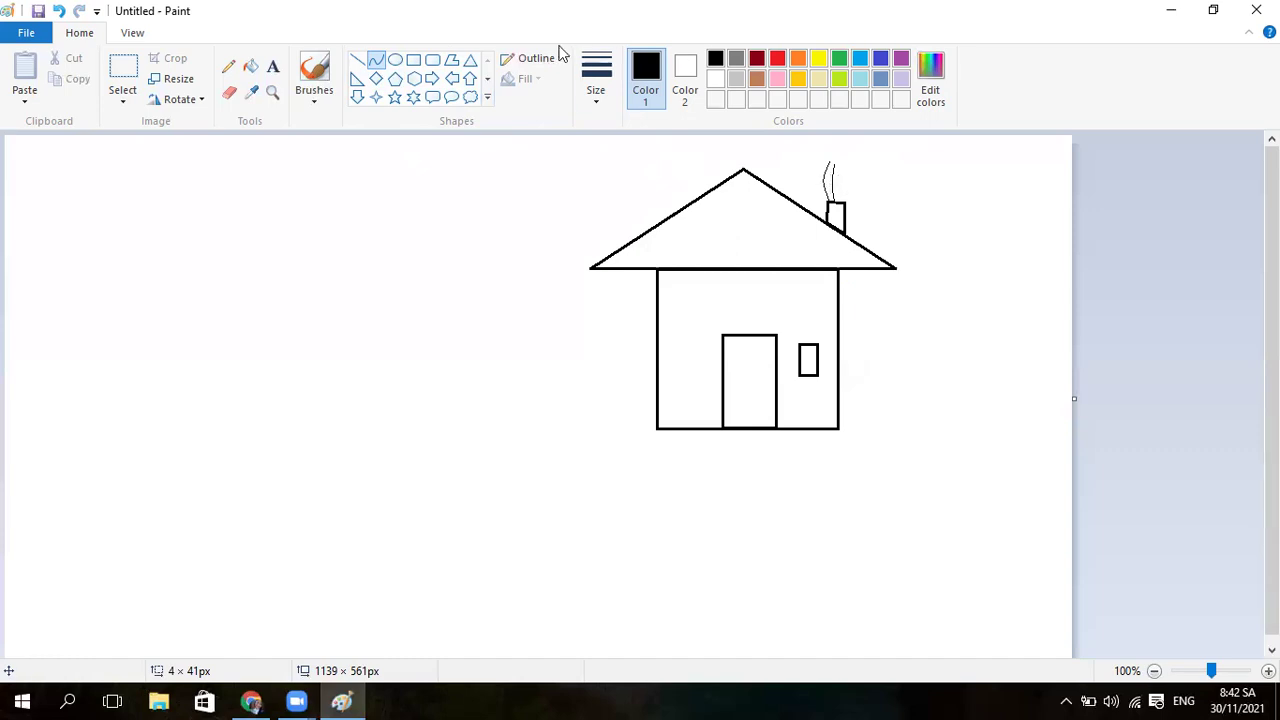
left_click(376, 66)
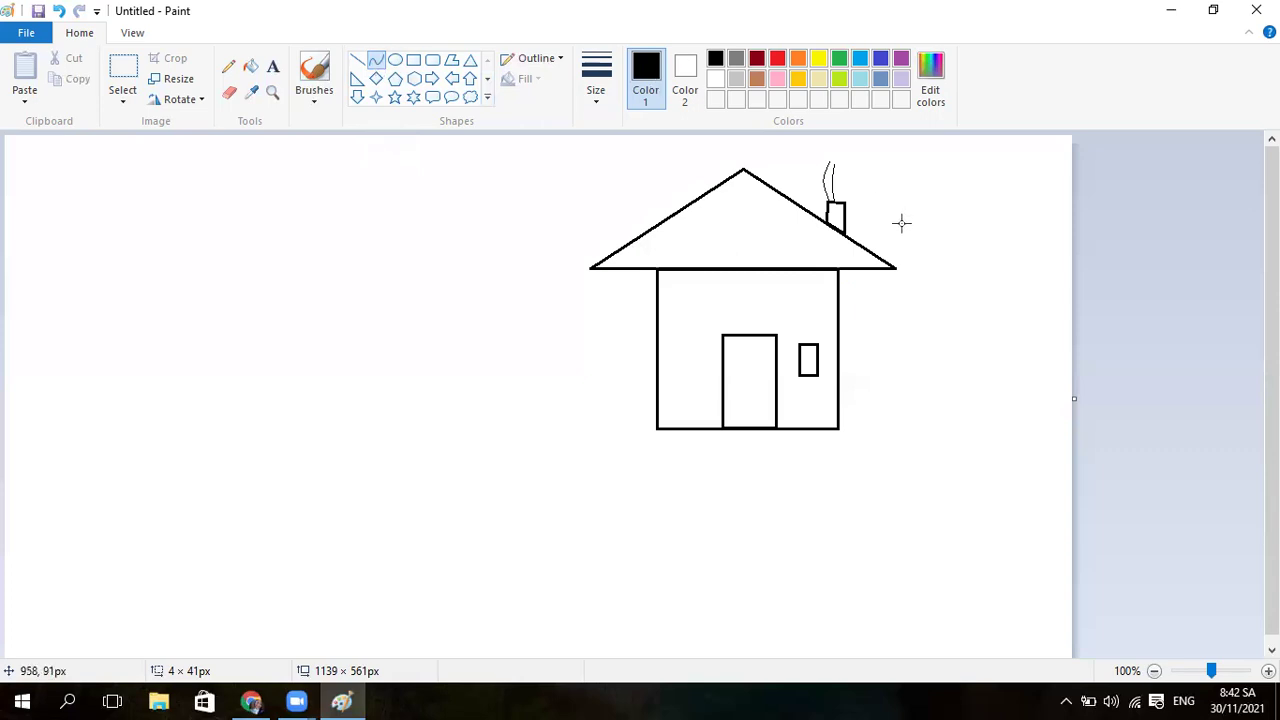
mouse_move(843, 200)
left_mouse_down()
mouse_move(841, 166)
mouse_move(839, 183)
left_mouse_up()
Fill the roof with red and the house wall with yellow
left_click(252, 68)
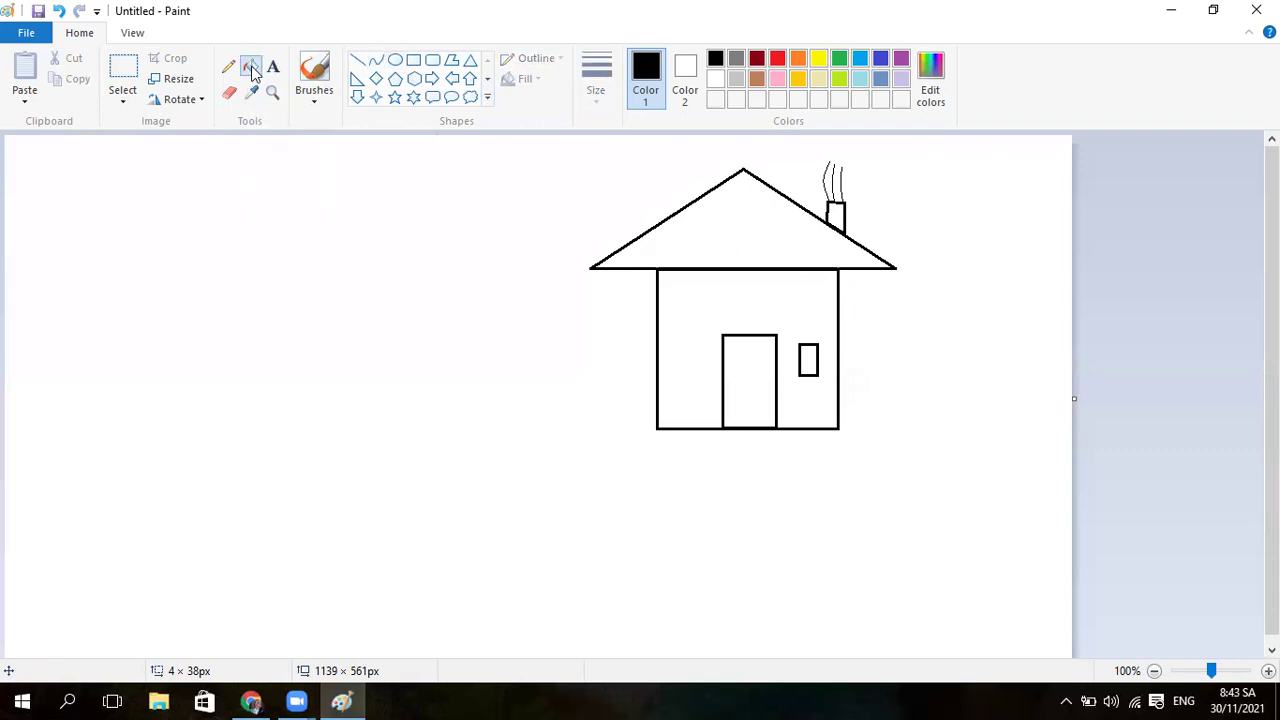
left_click(779, 60)
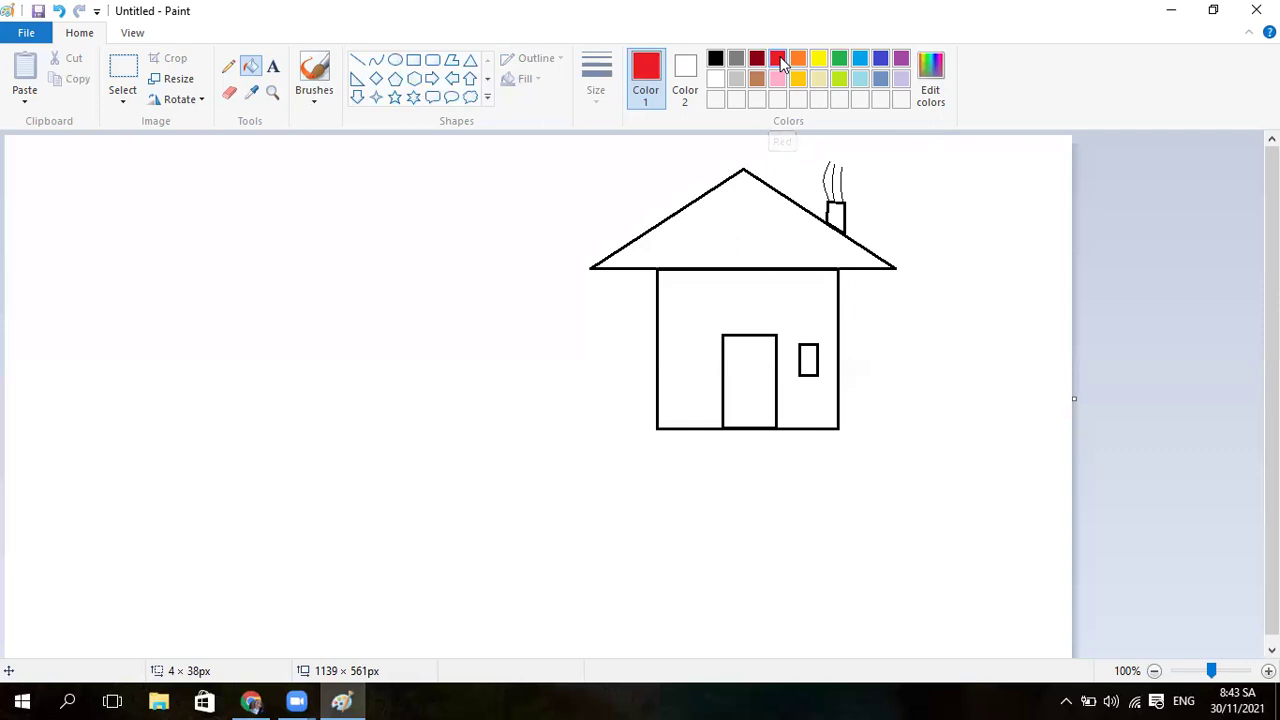
left_click(762, 191)
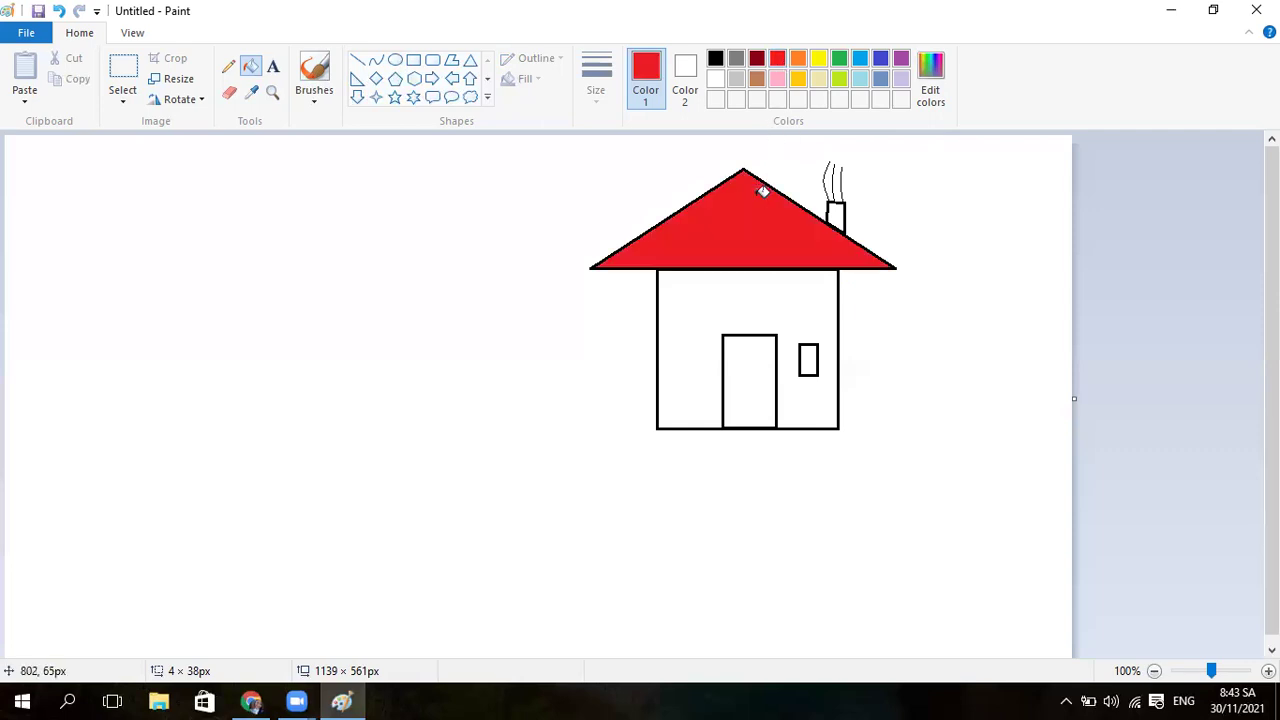
left_click(819, 58)
left_click(778, 302)
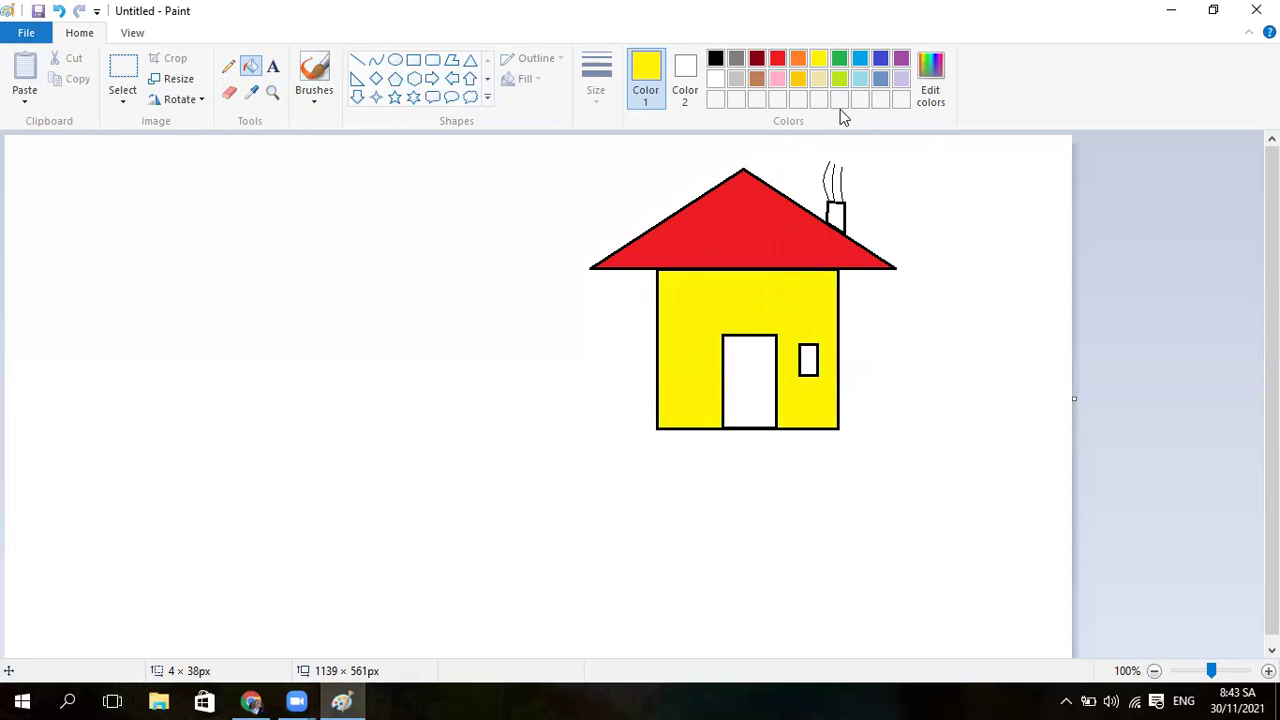
Fill the door and the window with light blue
left_click(860, 58)
left_click(755, 370)
left_click(807, 362)
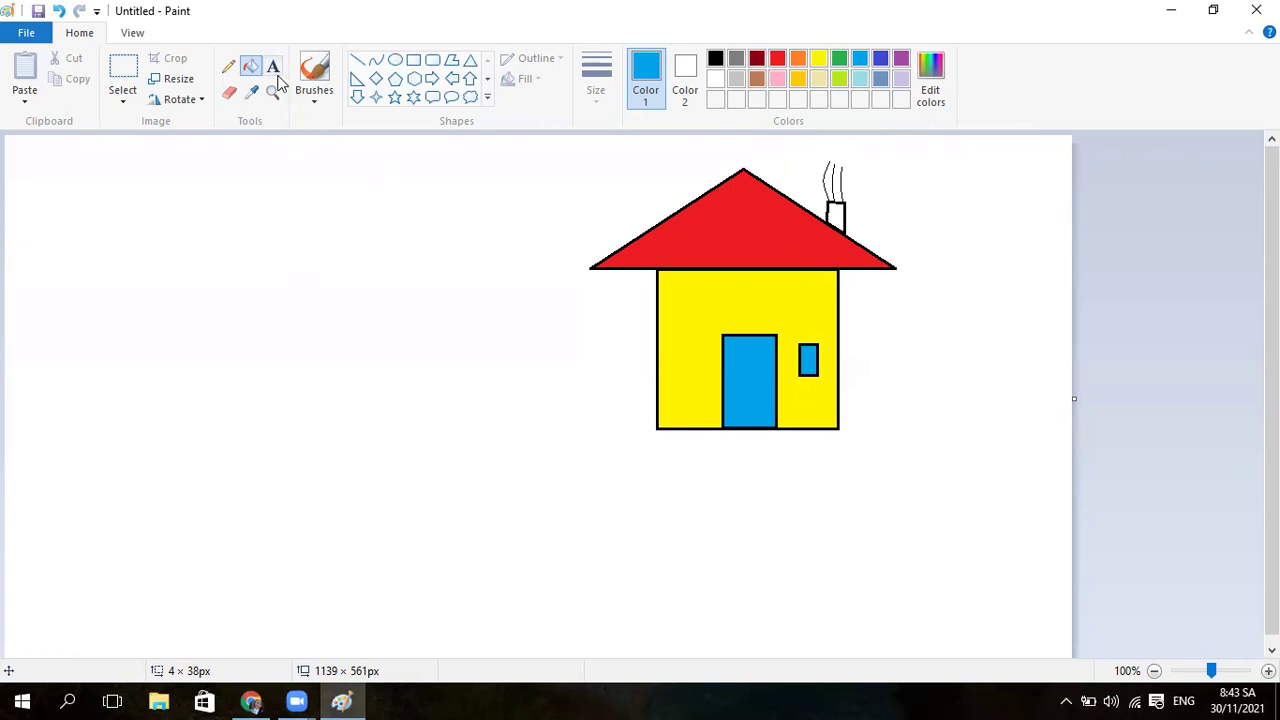
left_click(377, 66)
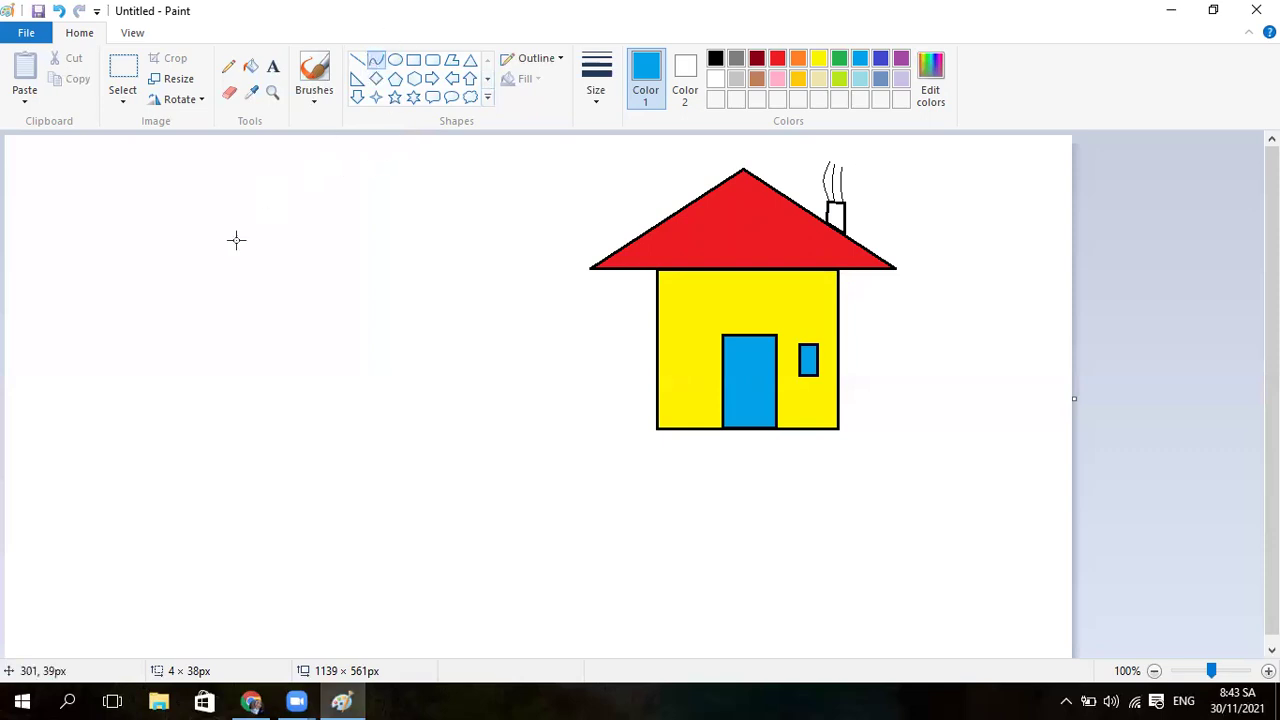
left_click_drag(229, 220, 229, 268)
left_click(58, 11)
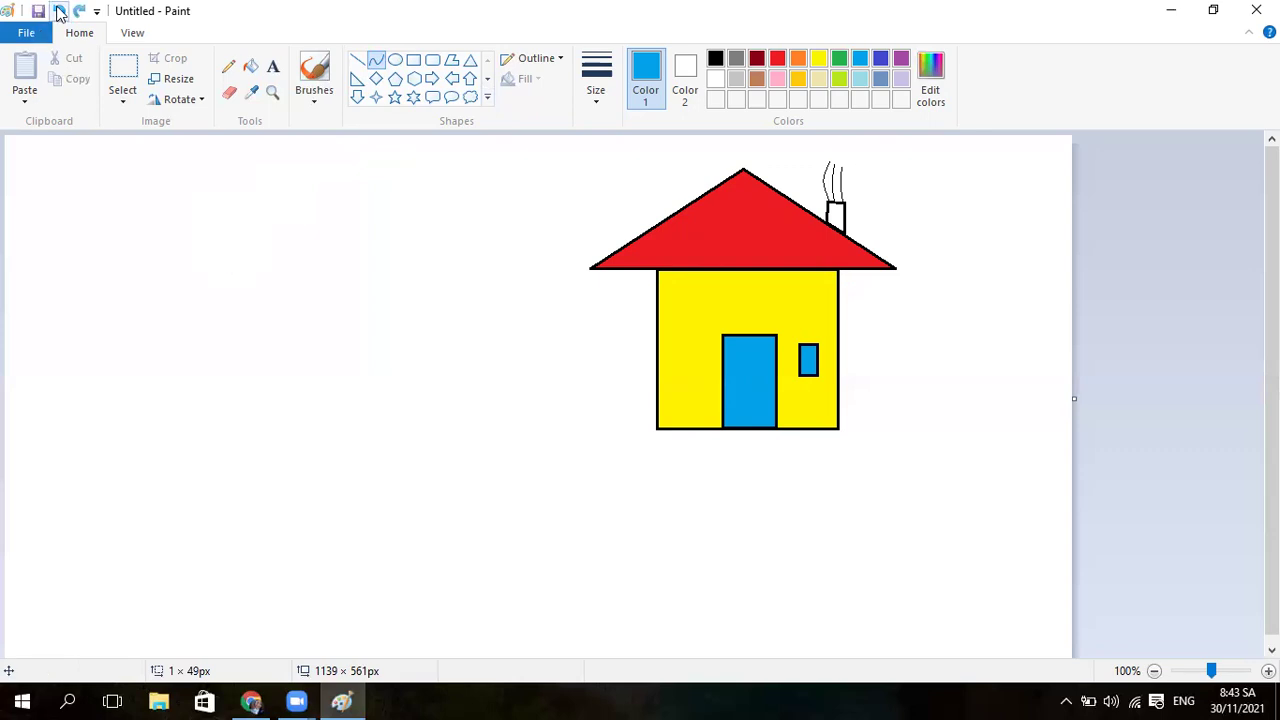
Draw a black curve about 142 px tall in the second-thinnest line size on the empty area left of the house, bulging to the right
left_click(596, 85)
left_click(622, 172)
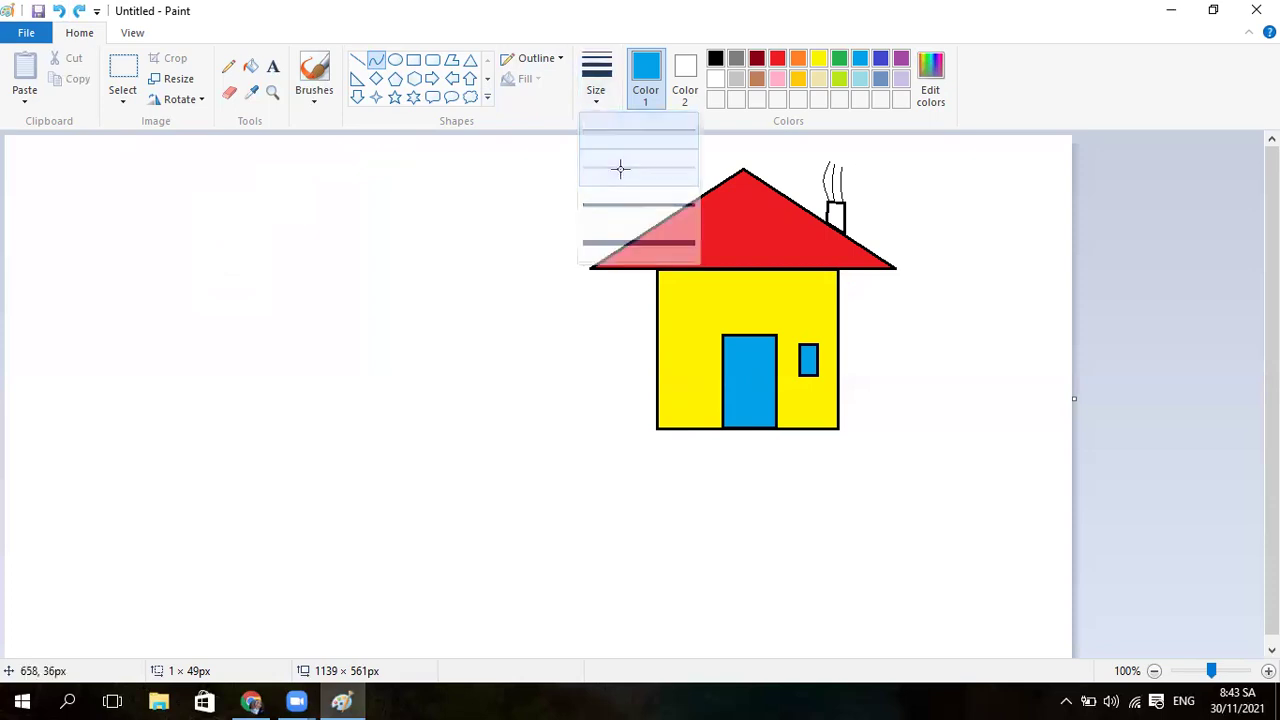
left_click(716, 62)
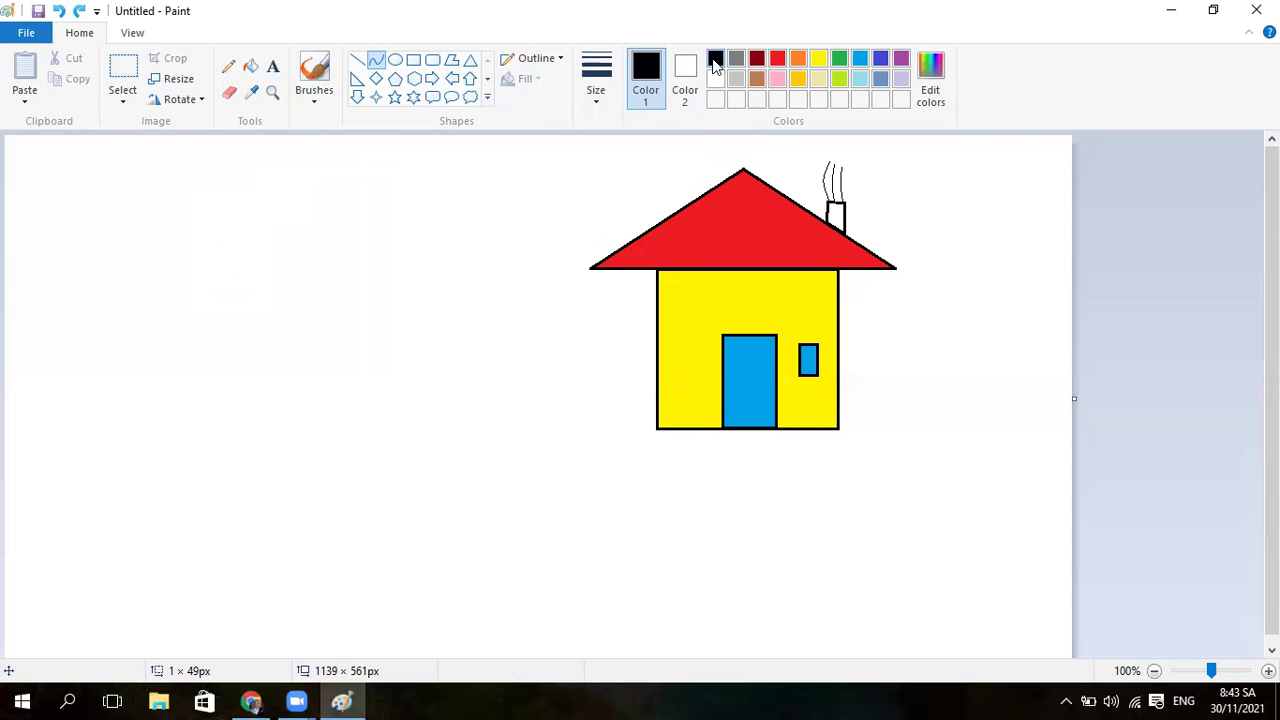
left_click_drag(174, 246, 175, 378)
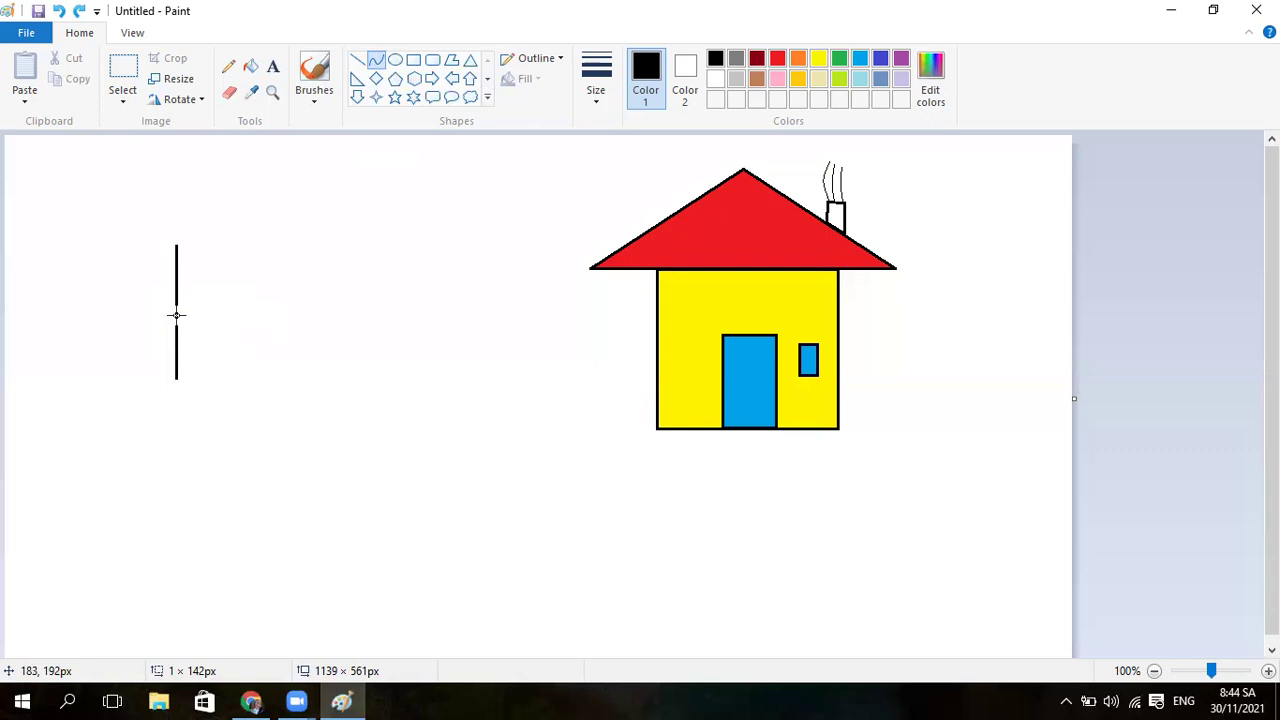
left_click_drag(176, 315, 232, 345)
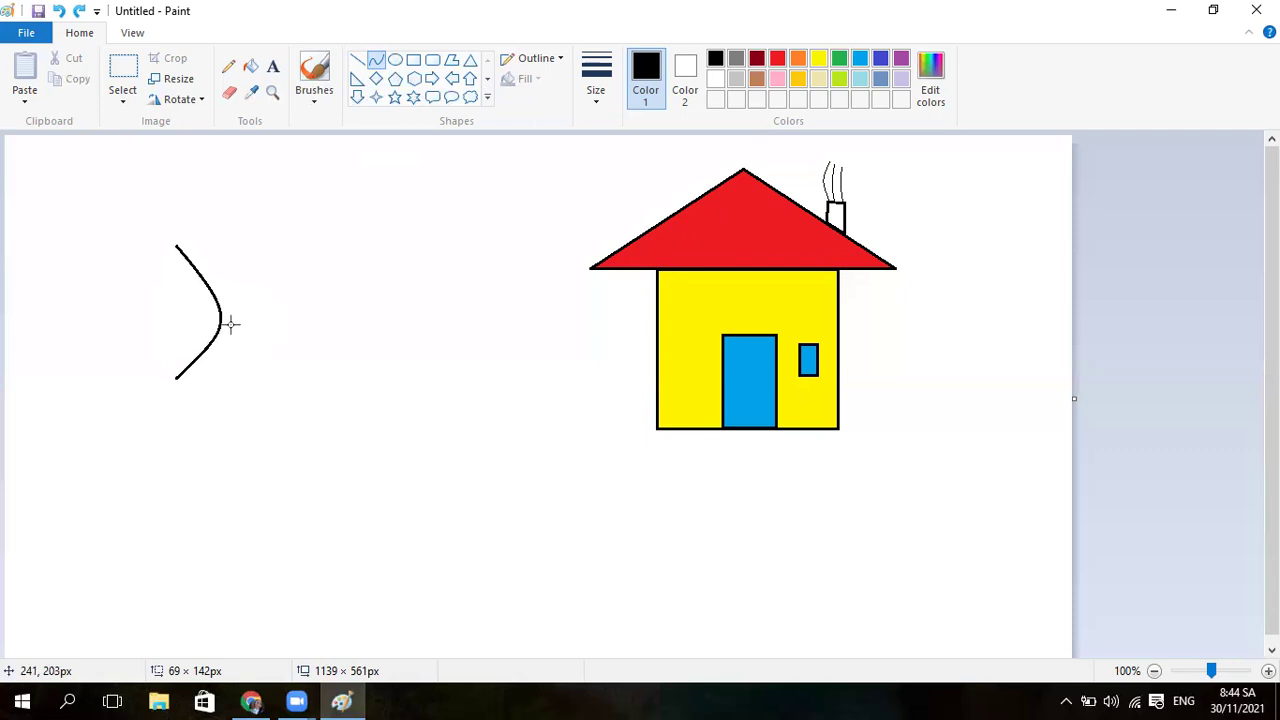
mouse_move(230, 323)
left_mouse_down()
mouse_move(229, 285)
mouse_move(228, 343)
left_mouse_up()
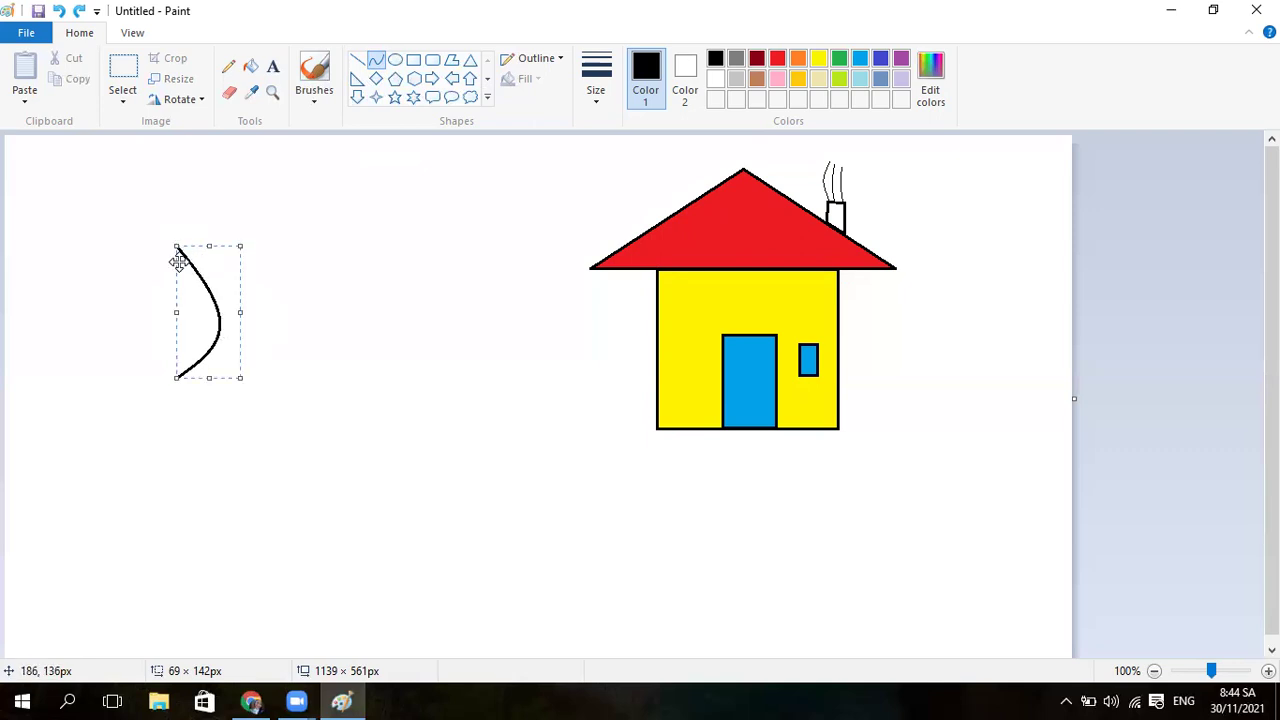
Enlarge the new curve to about 102 × 165 px
mouse_move(206, 247)
left_mouse_down()
mouse_move(206, 263)
mouse_move(207, 248)
left_mouse_up()
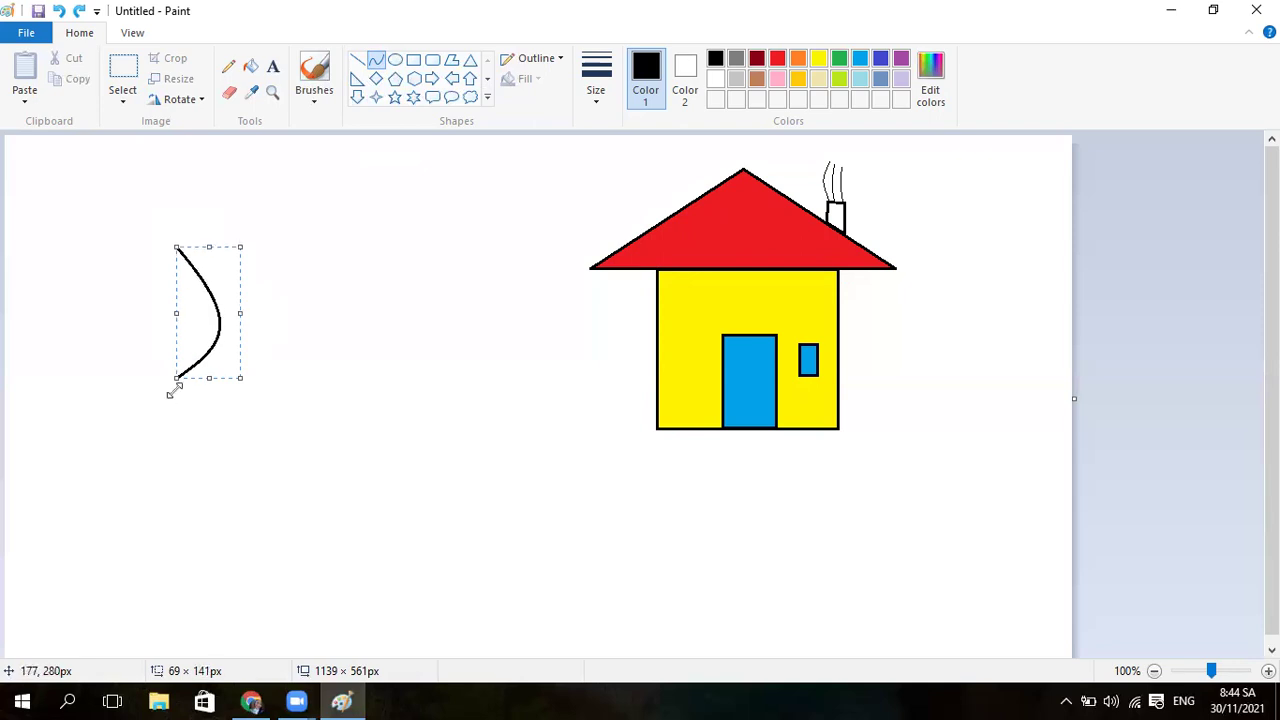
mouse_move(175, 379)
left_mouse_down()
mouse_move(150, 387)
mouse_move(168, 384)
left_mouse_up()
left_click_drag(245, 317, 265, 231)
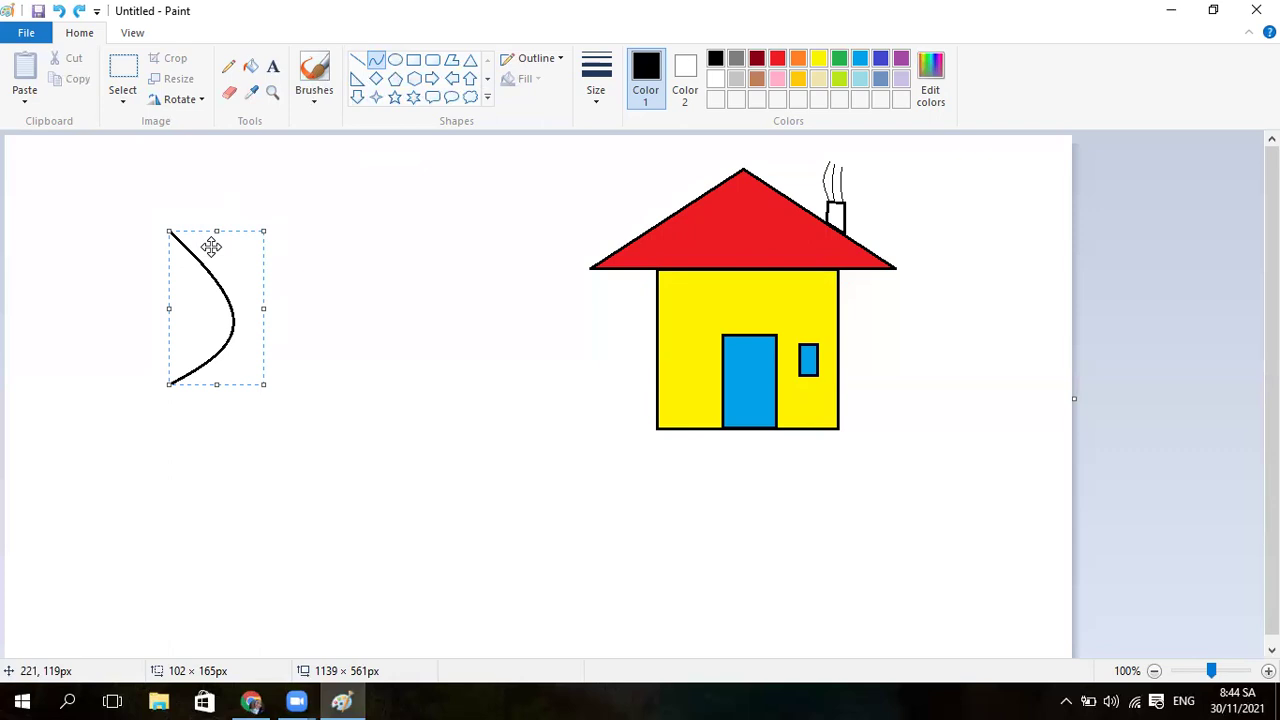
Draw two vertical black lines about 166 px and 159 px tall, connecting the ends of the curve left of the house
left_click(370, 229)
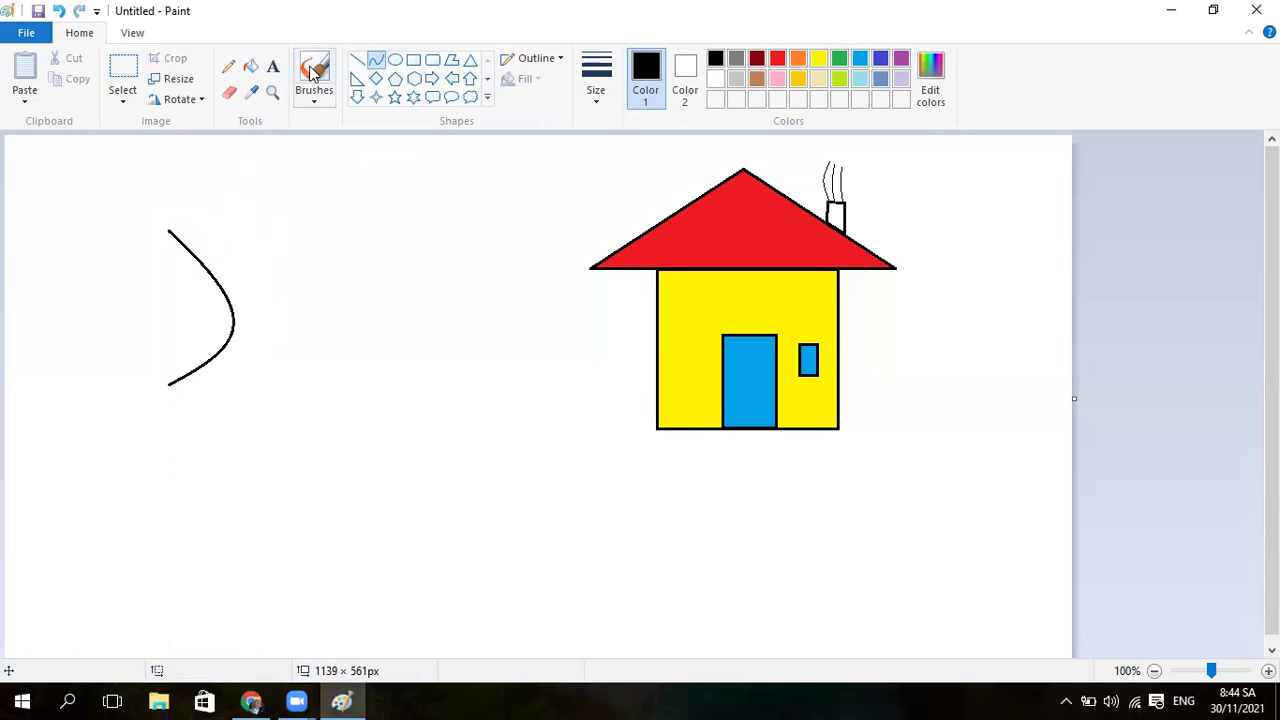
left_click(357, 62)
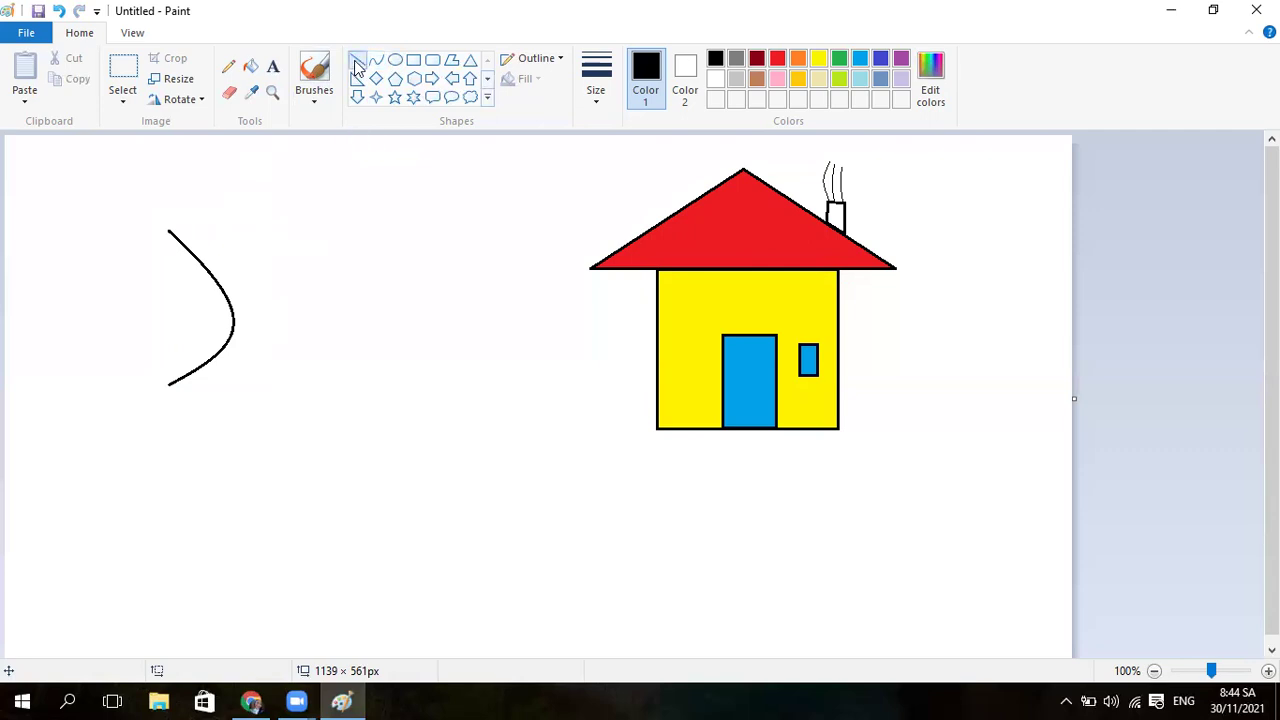
left_click_drag(167, 231, 167, 386)
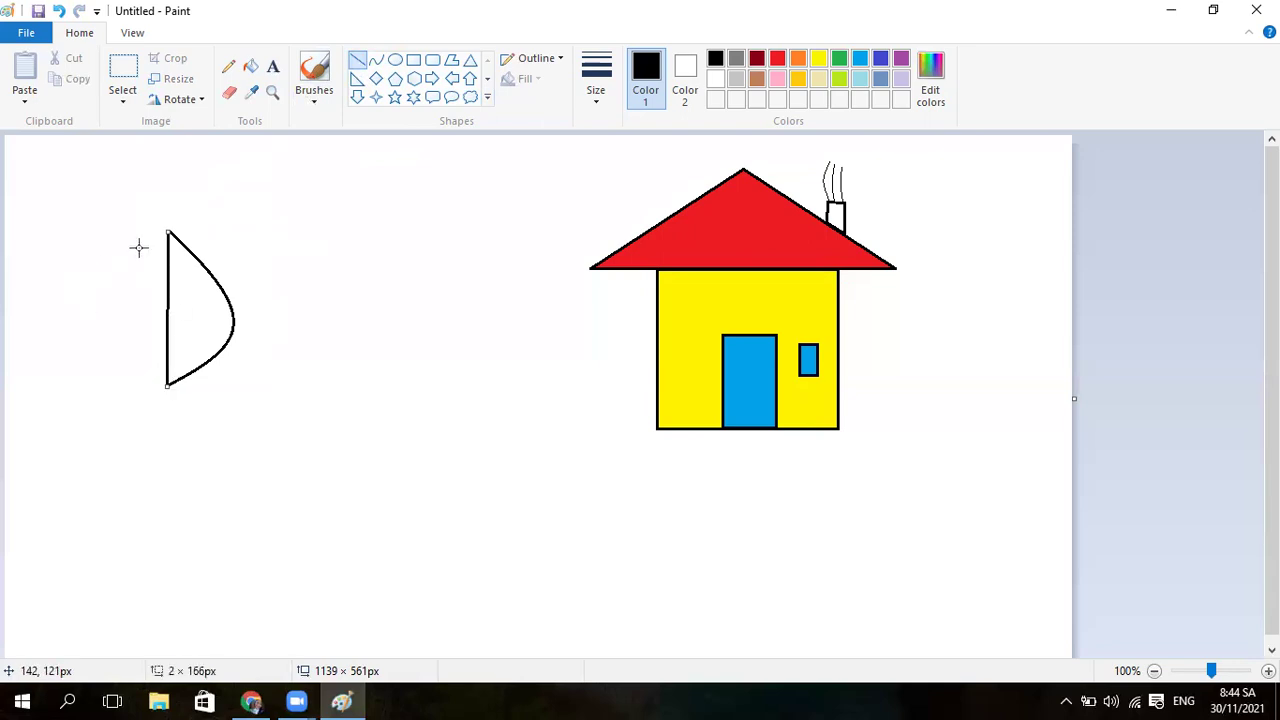
left_click(246, 219)
left_click_drag(169, 237, 171, 388)
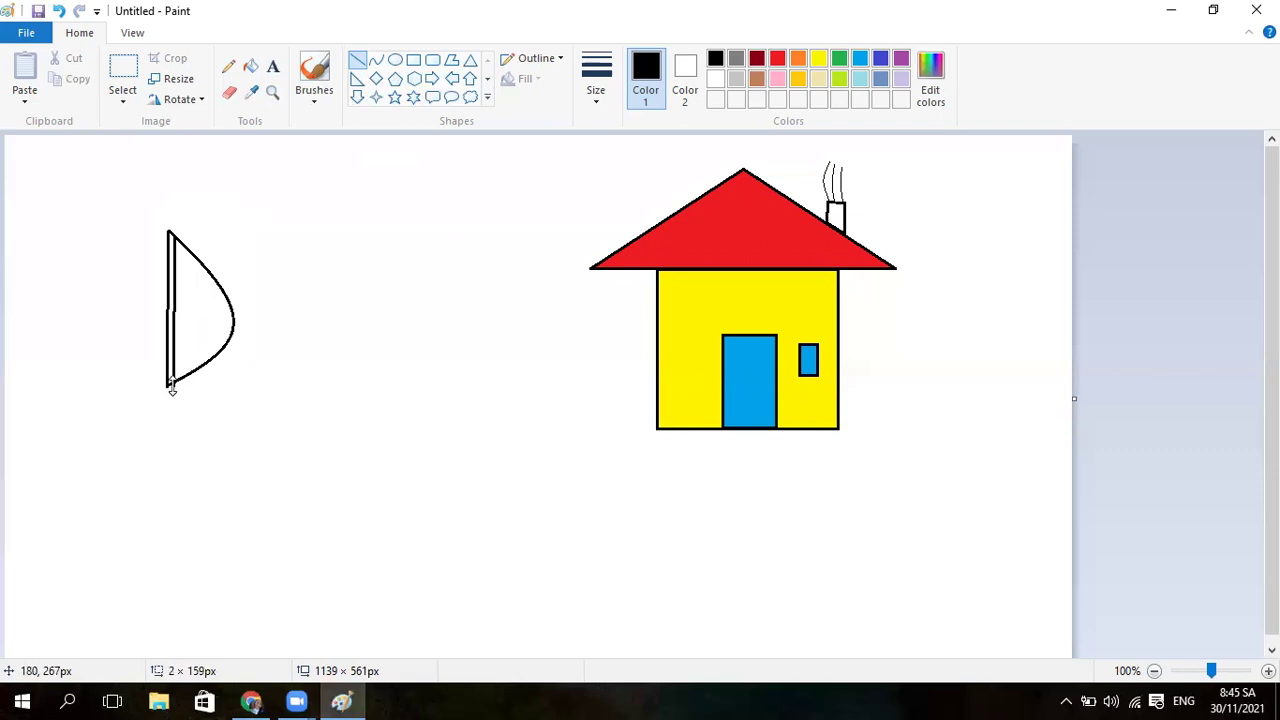
left_click(388, 347)
Draw a dark grey 1 px S-shaped curve about 495 × 177 px from the door's lower-left corner as the first path edge
left_click(377, 63)
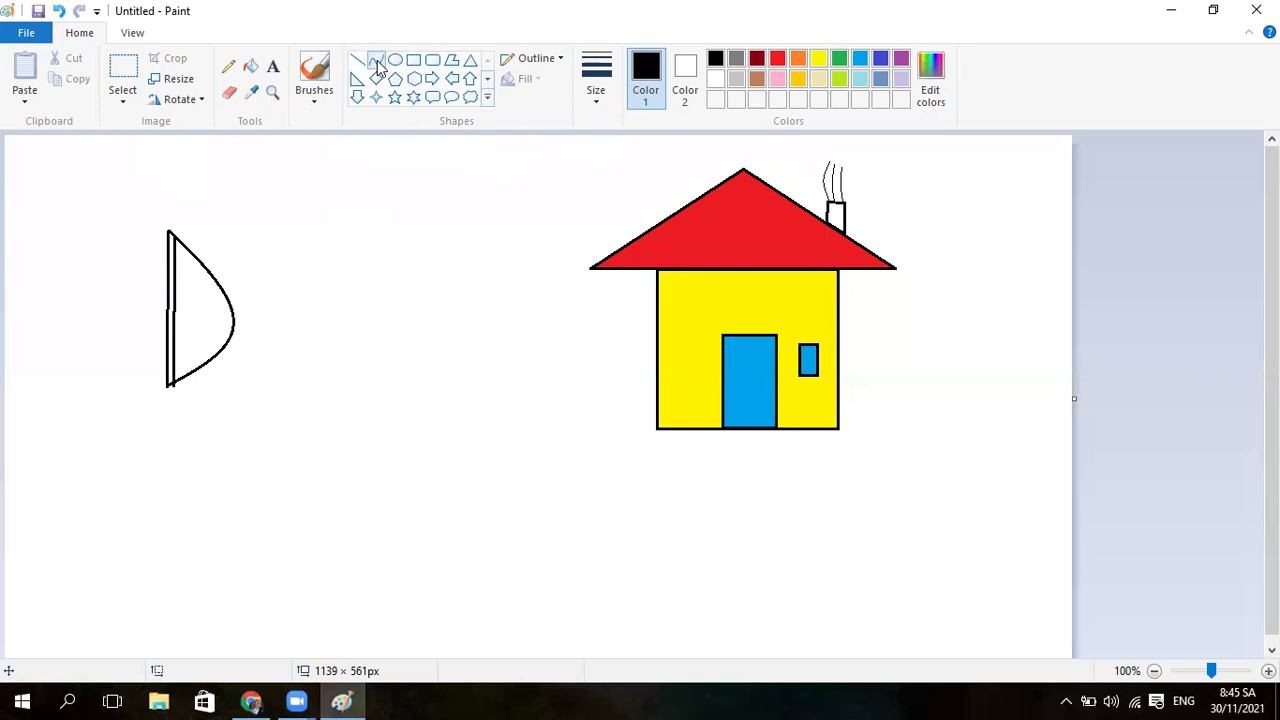
left_click(600, 102)
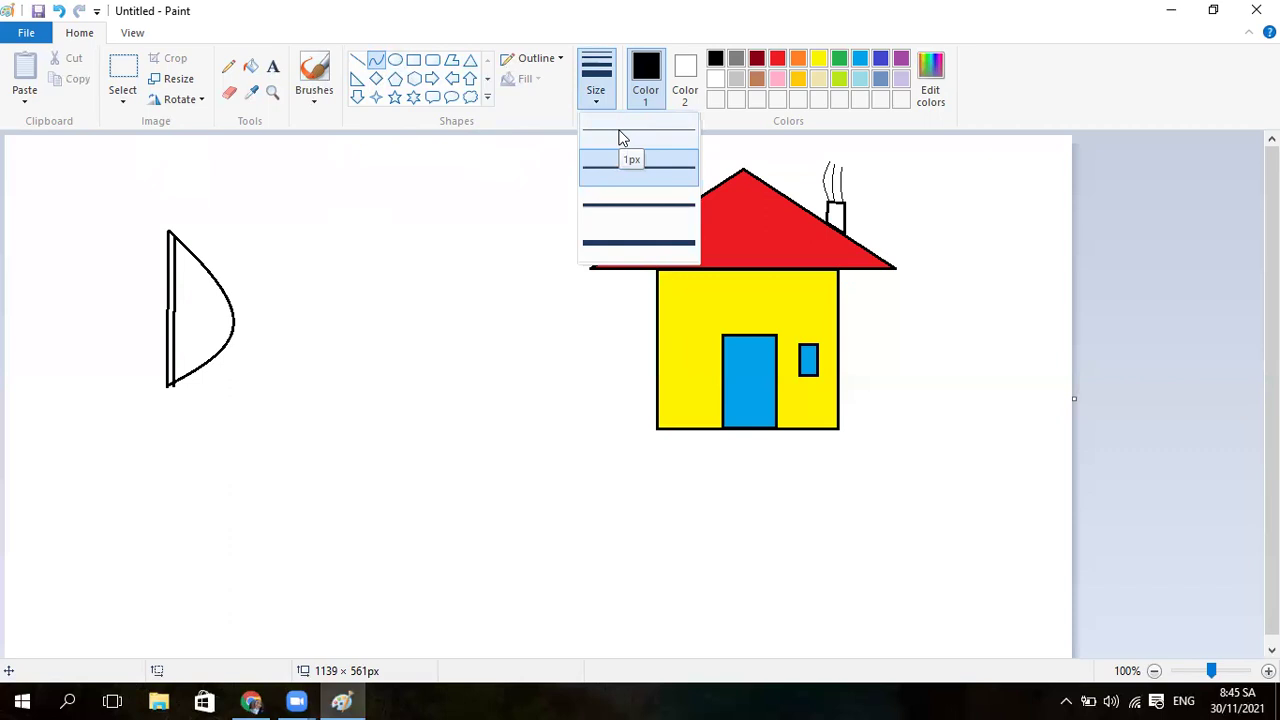
left_click(620, 137)
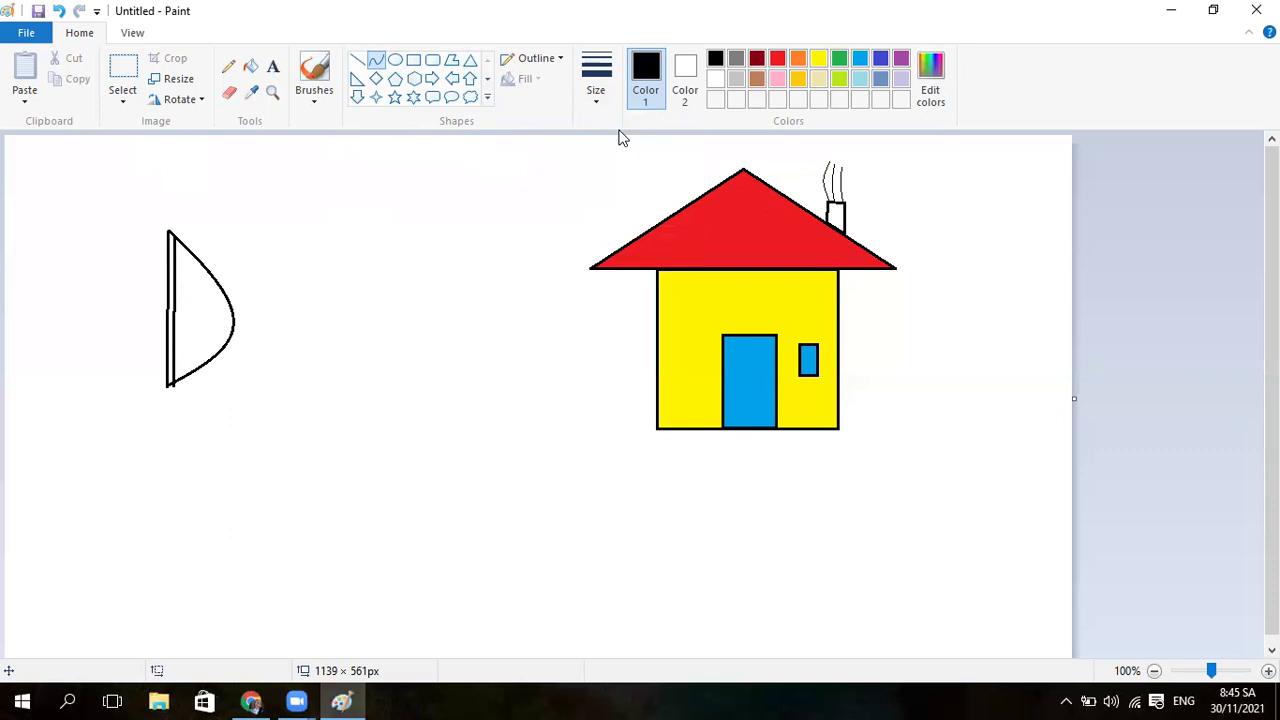
left_click(736, 60)
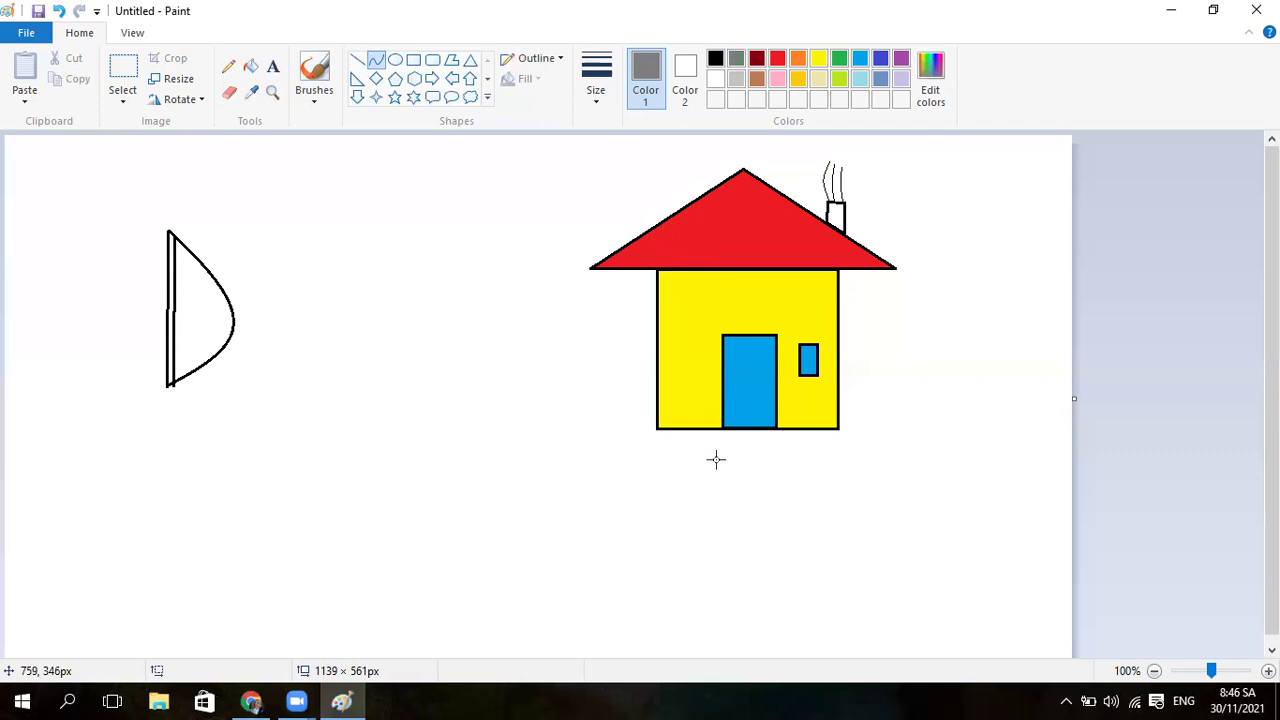
mouse_move(723, 428)
left_mouse_down()
mouse_move(563, 509)
mouse_move(303, 569)
mouse_move(279, 594)
left_mouse_up()
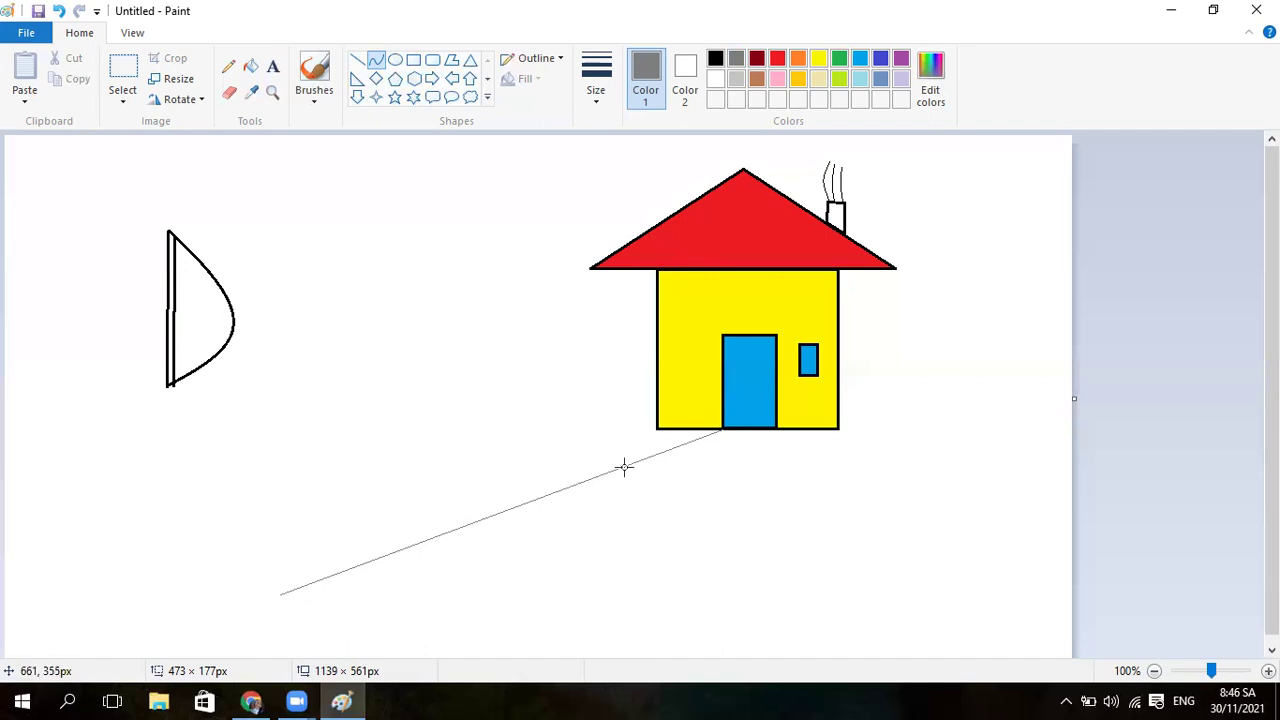
left_click_drag(624, 465, 742, 516)
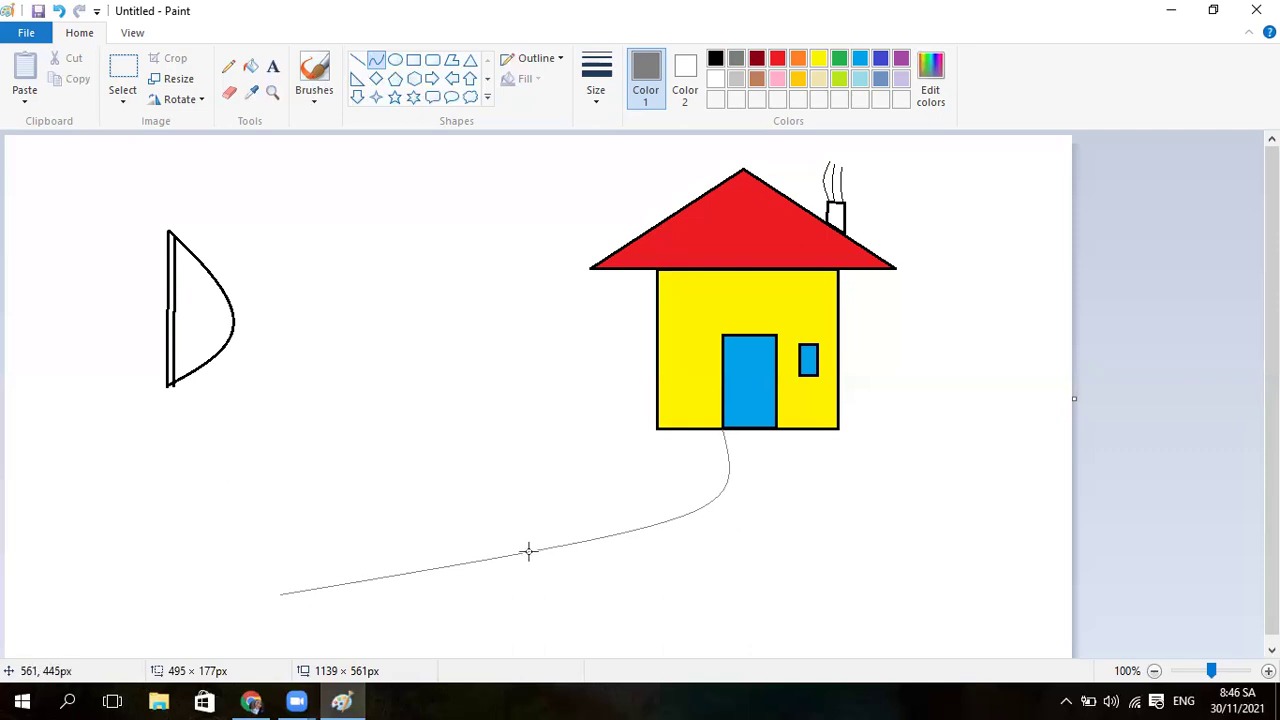
mouse_move(528, 551)
left_mouse_down()
mouse_move(469, 520)
mouse_move(394, 430)
left_mouse_up()
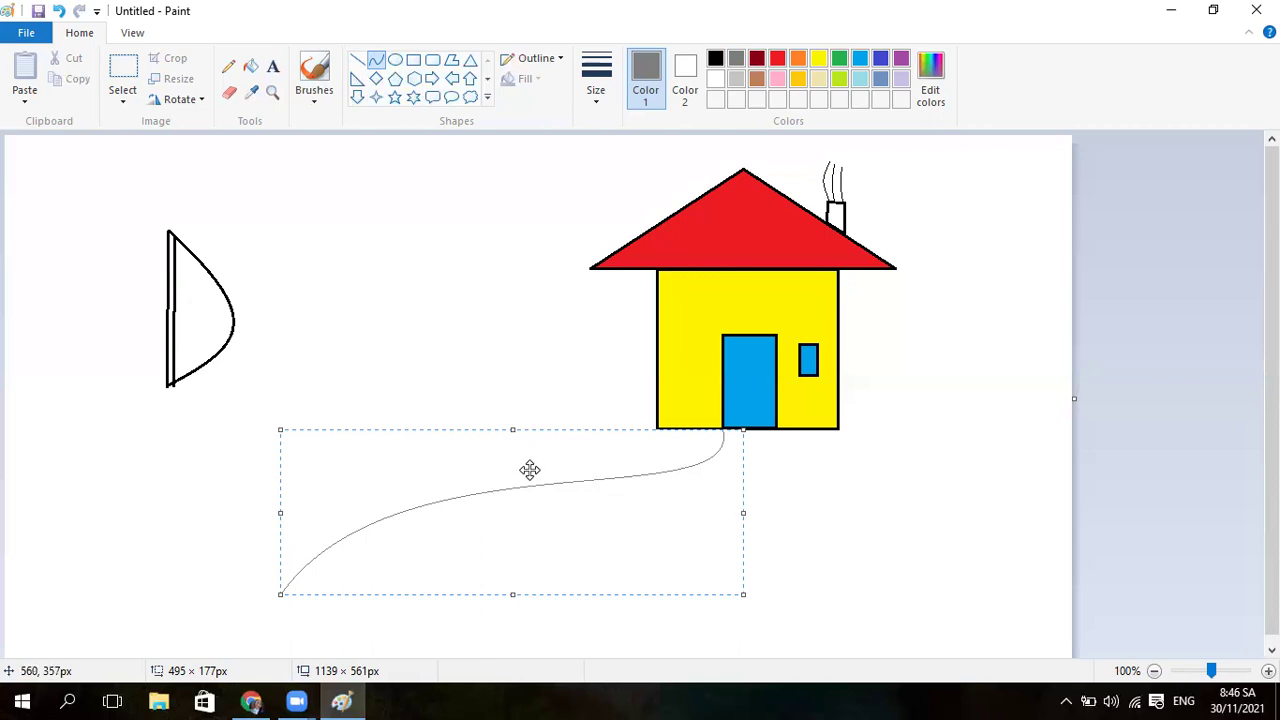
mouse_move(530, 470)
left_mouse_down()
mouse_move(474, 494)
mouse_move(530, 471)
left_mouse_up()
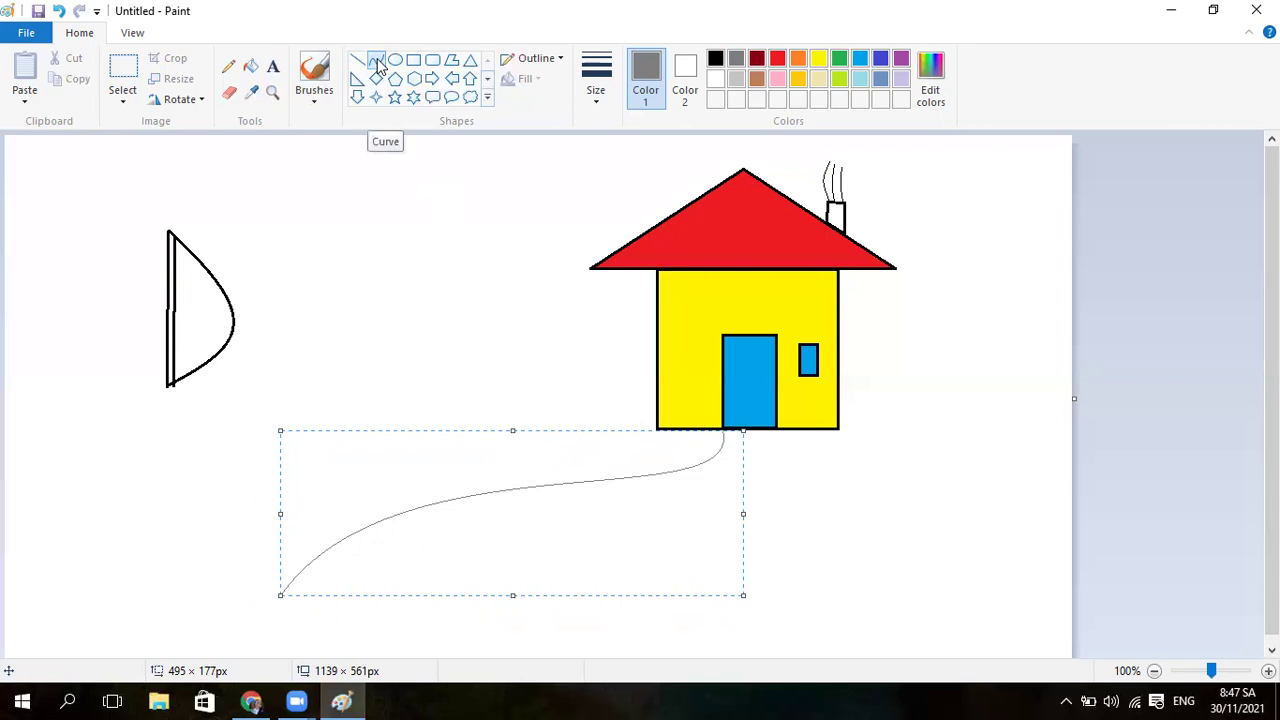
left_click(804, 519)
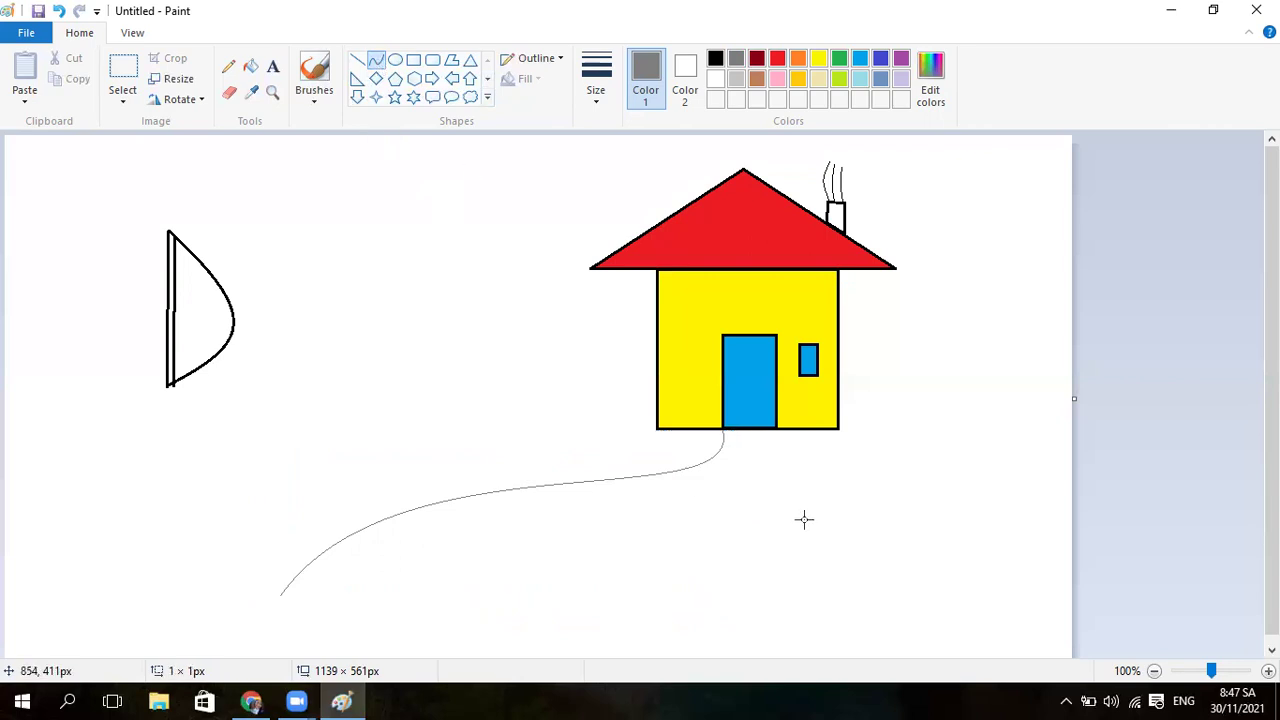
left_click(776, 430)
left_click_drag(776, 430, 276, 623)
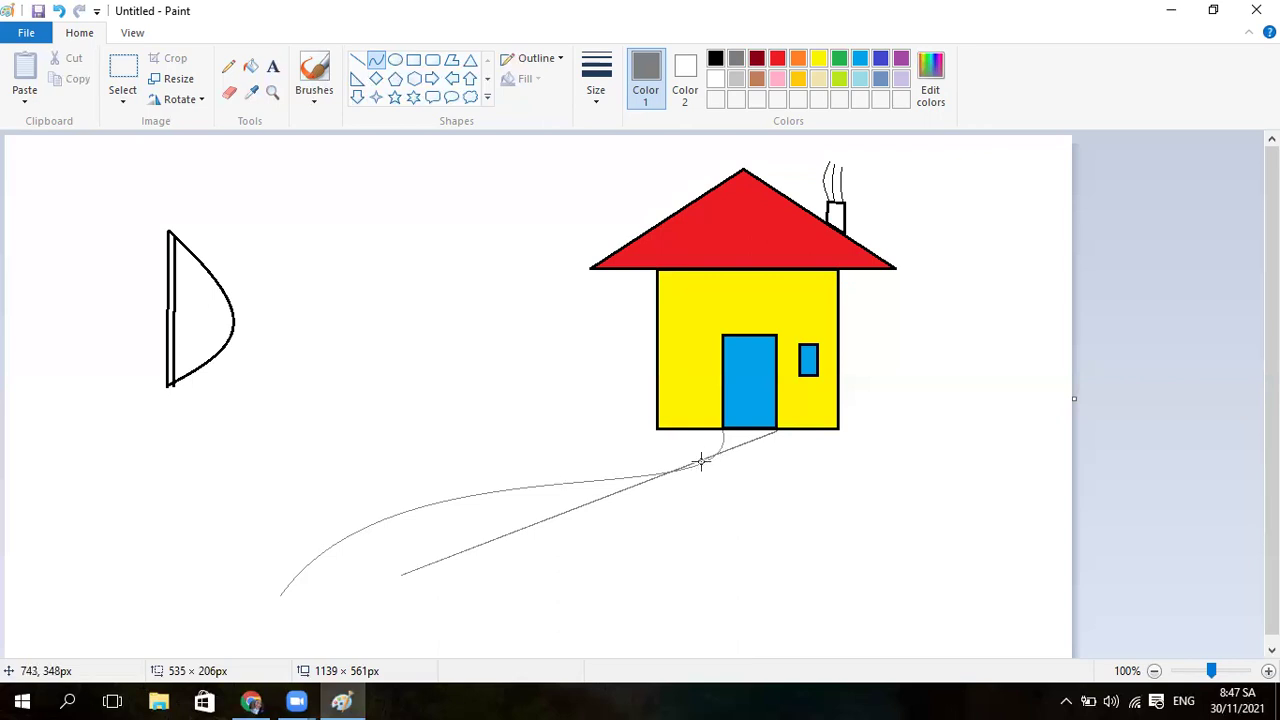
left_click_drag(700, 462, 712, 516)
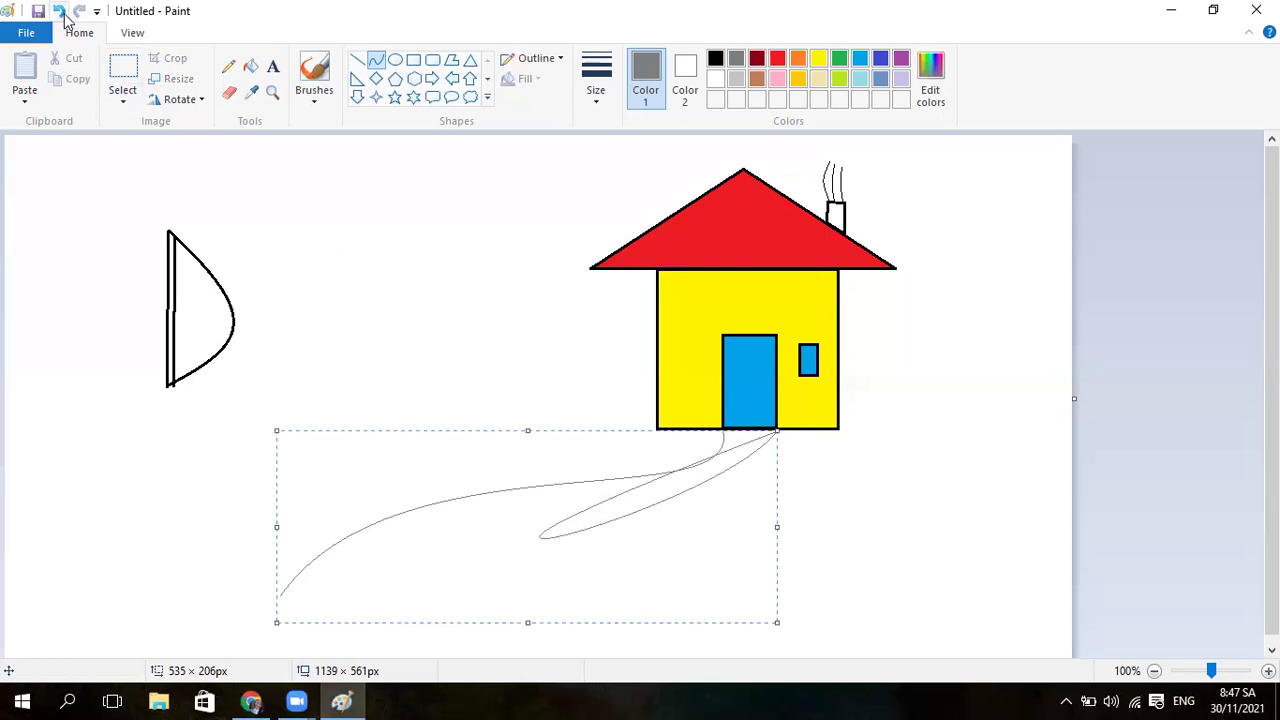
left_click(60, 14)
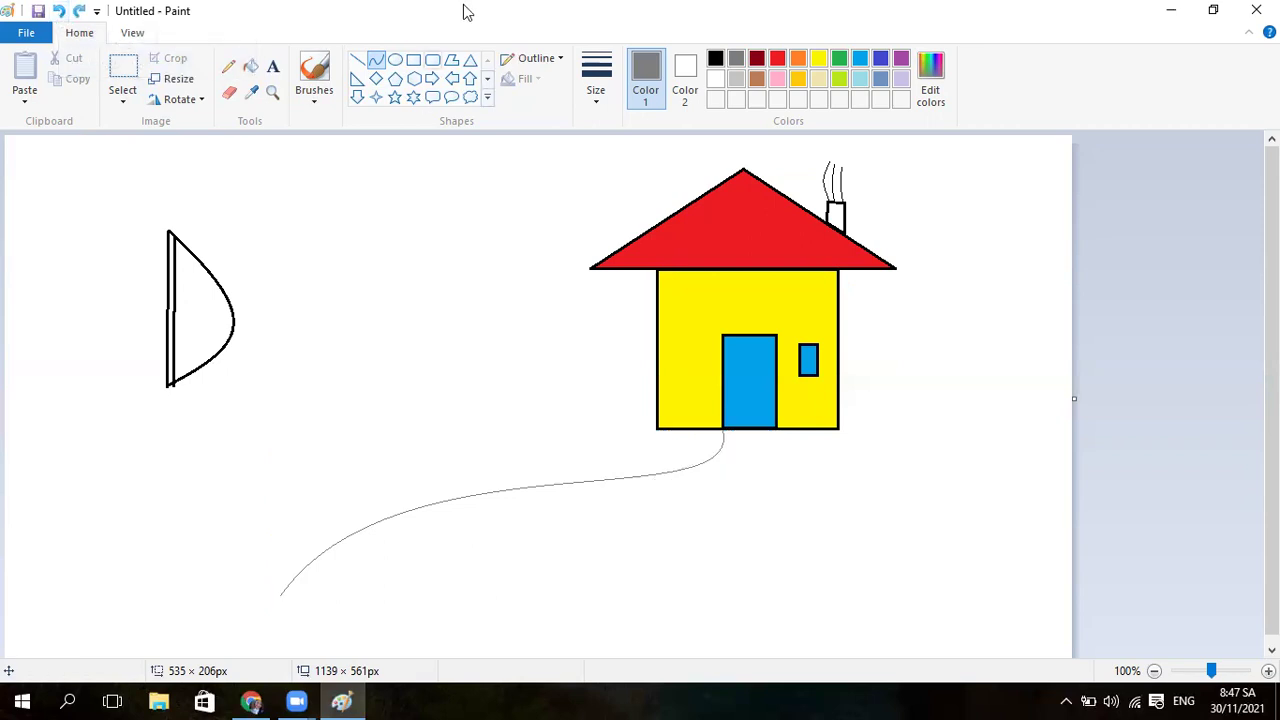
Draw a second grey S-shaped curve about 586 × 210 px from the door's lower-right corner, following the first path edge
left_click(376, 62)
left_click_drag(777, 430, 245, 624)
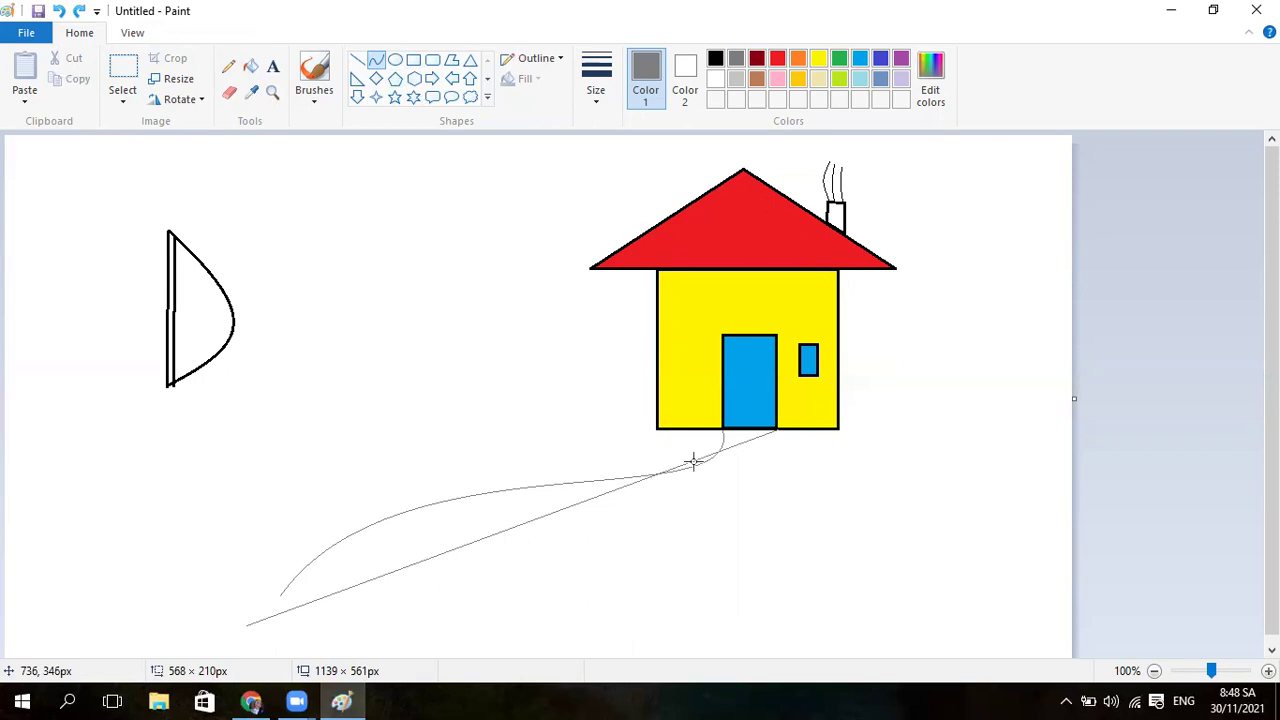
left_click_drag(692, 460, 795, 514)
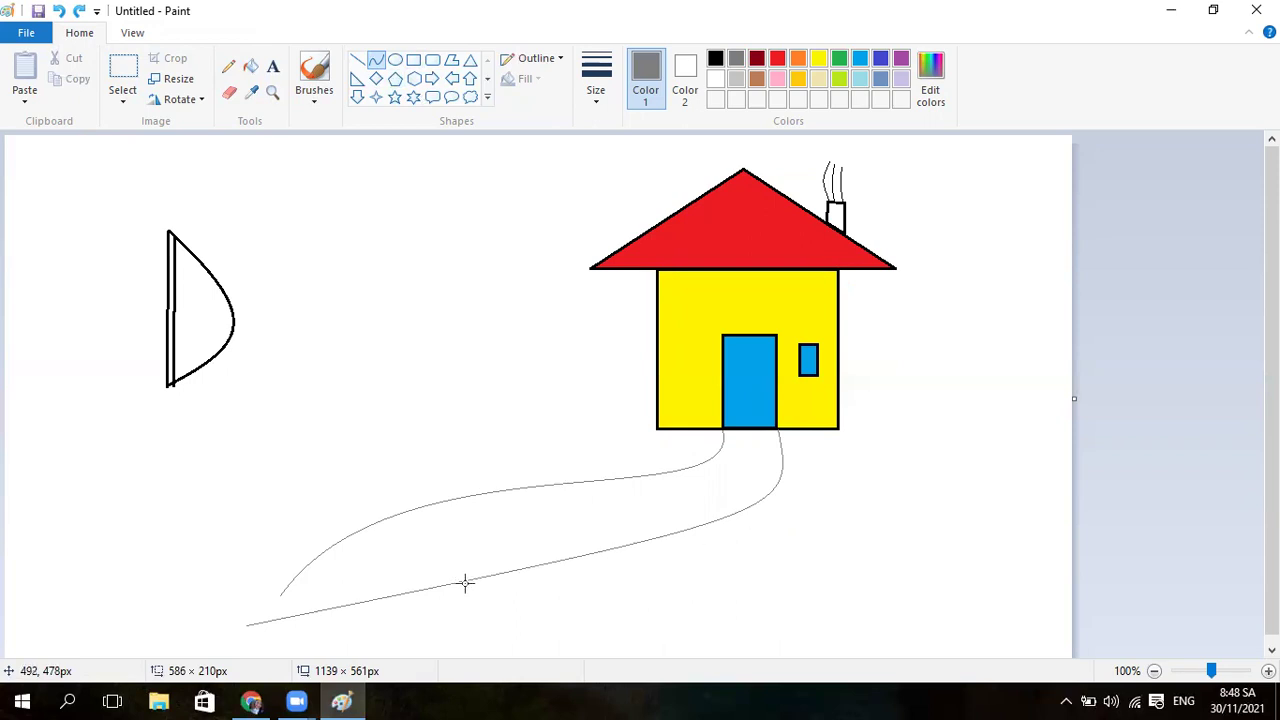
left_click_drag(465, 580, 418, 480)
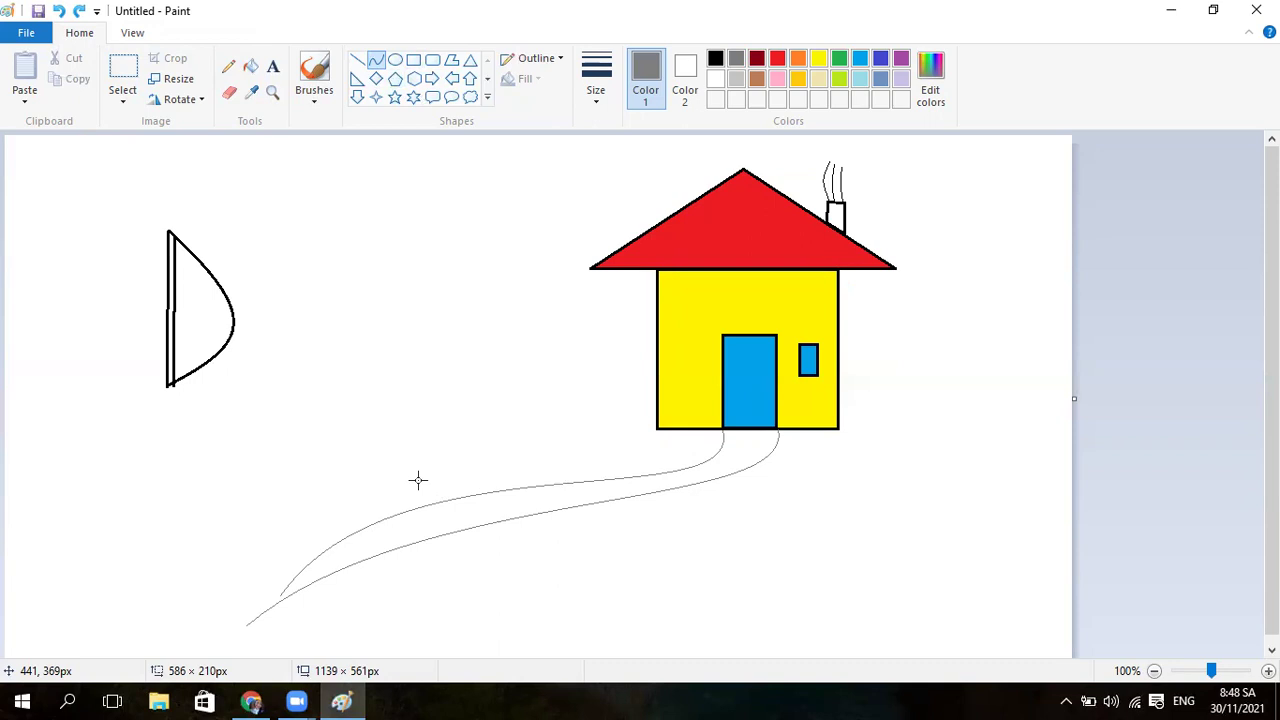
left_click_drag(418, 480, 418, 480)
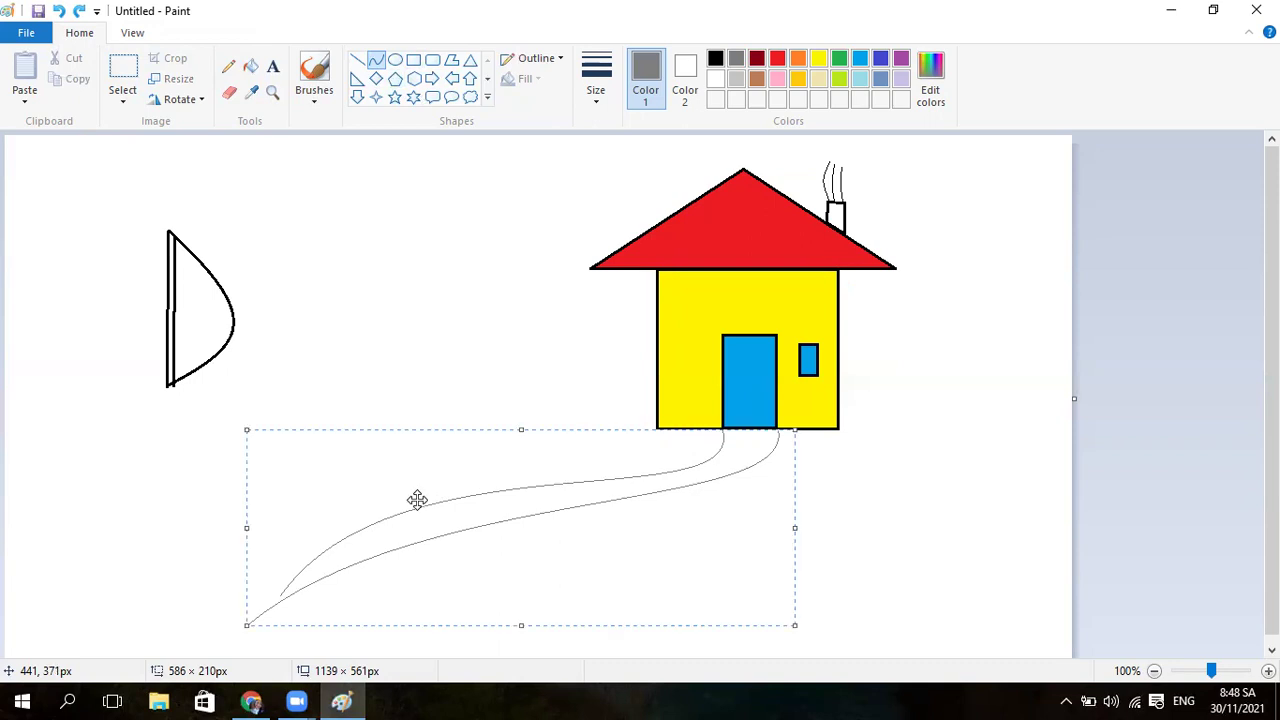
Shift the second path curve to the right to widen the path and resize it to about 578 × 214 px
left_click_drag(421, 531, 453, 531)
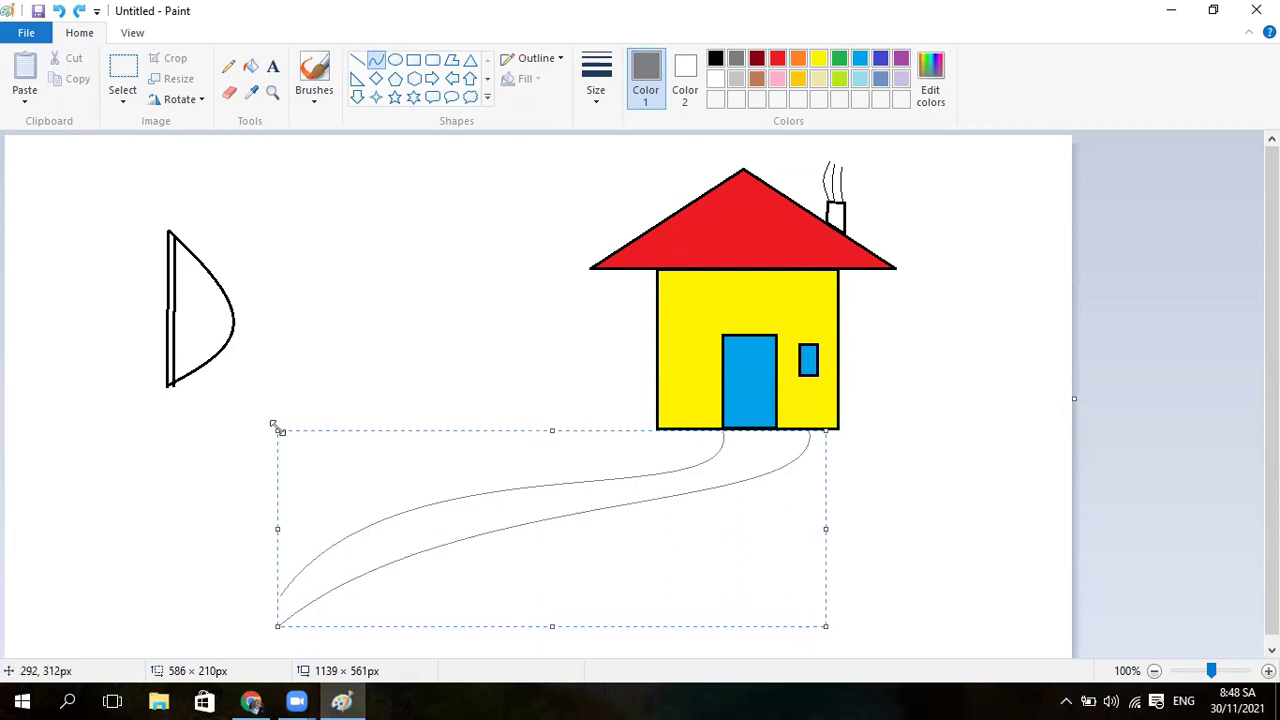
mouse_move(273, 421)
left_mouse_down()
mouse_move(271, 410)
mouse_move(282, 424)
left_mouse_up()
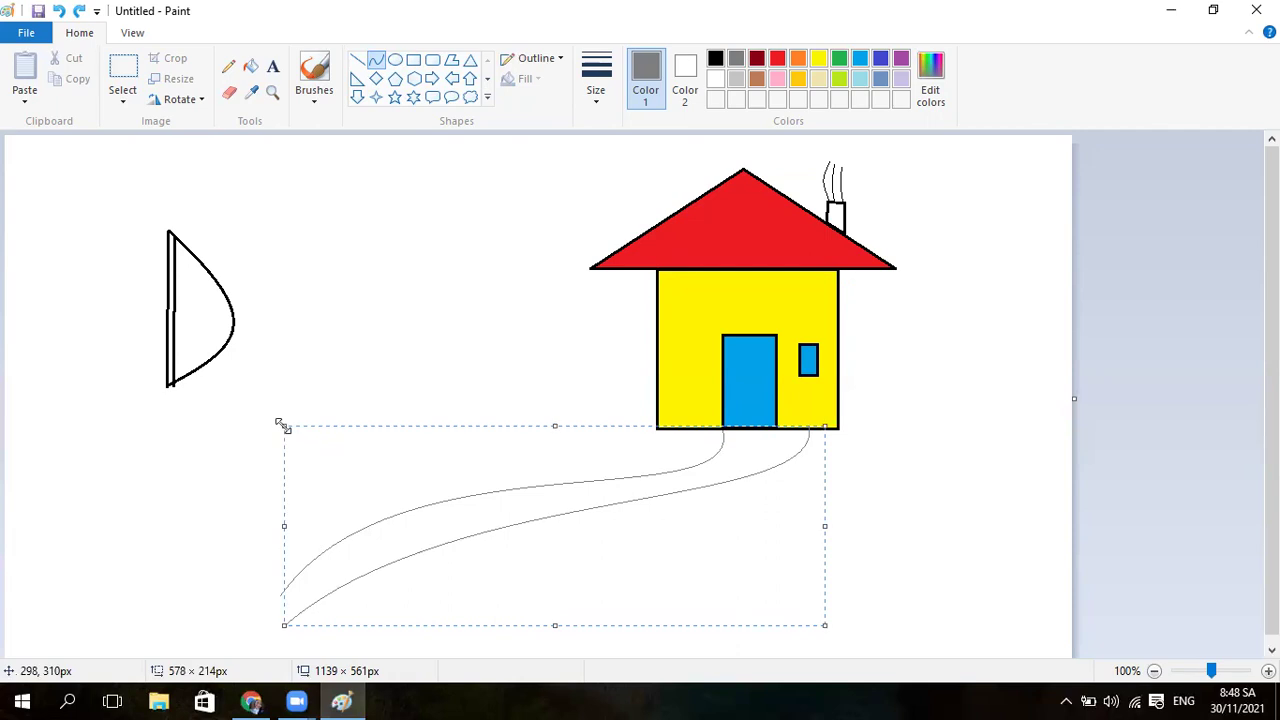
left_click(440, 269)
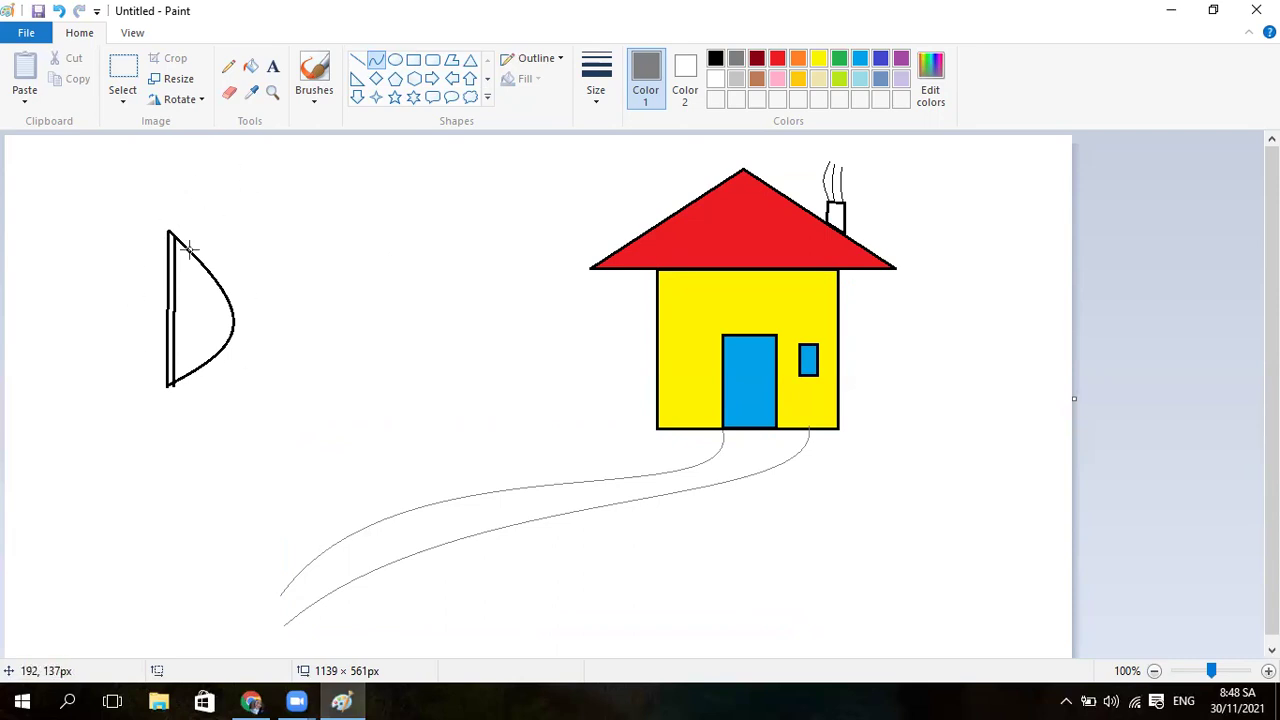
Delete the black bow-shaped figure left of the house using a rectangular selection of about 157 × 223 px
left_click(120, 72)
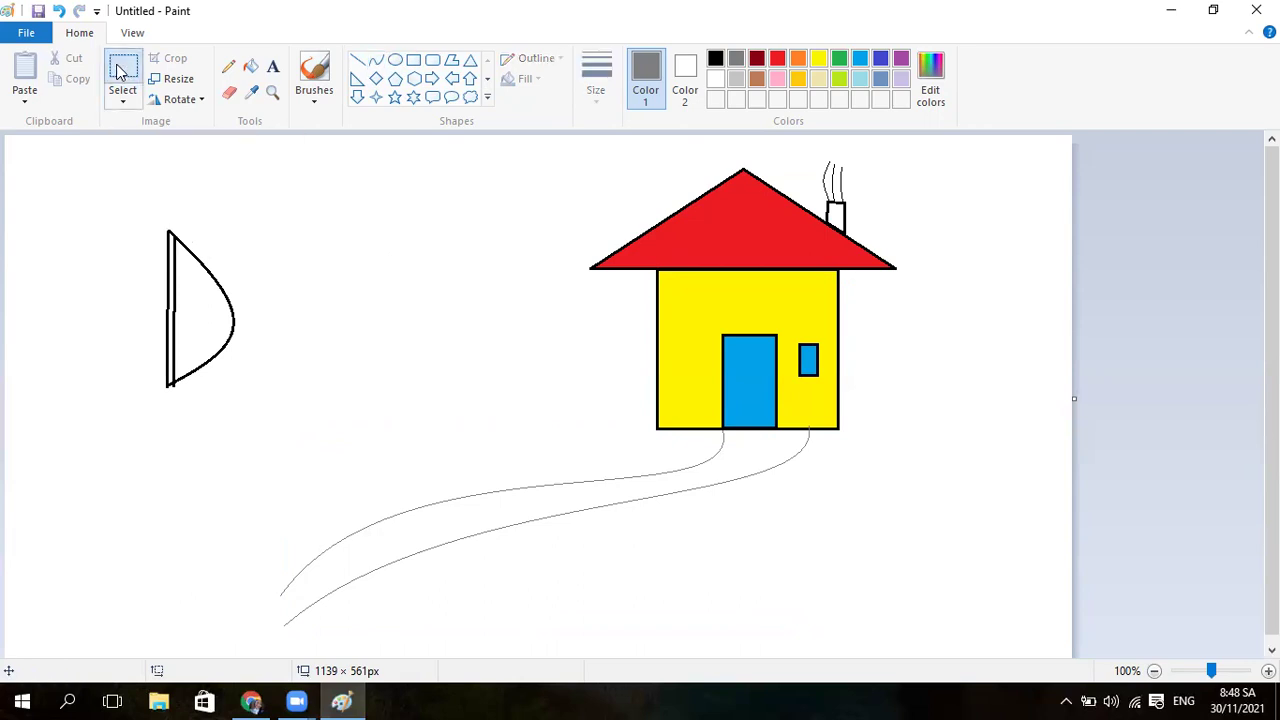
left_click_drag(112, 196, 260, 405)
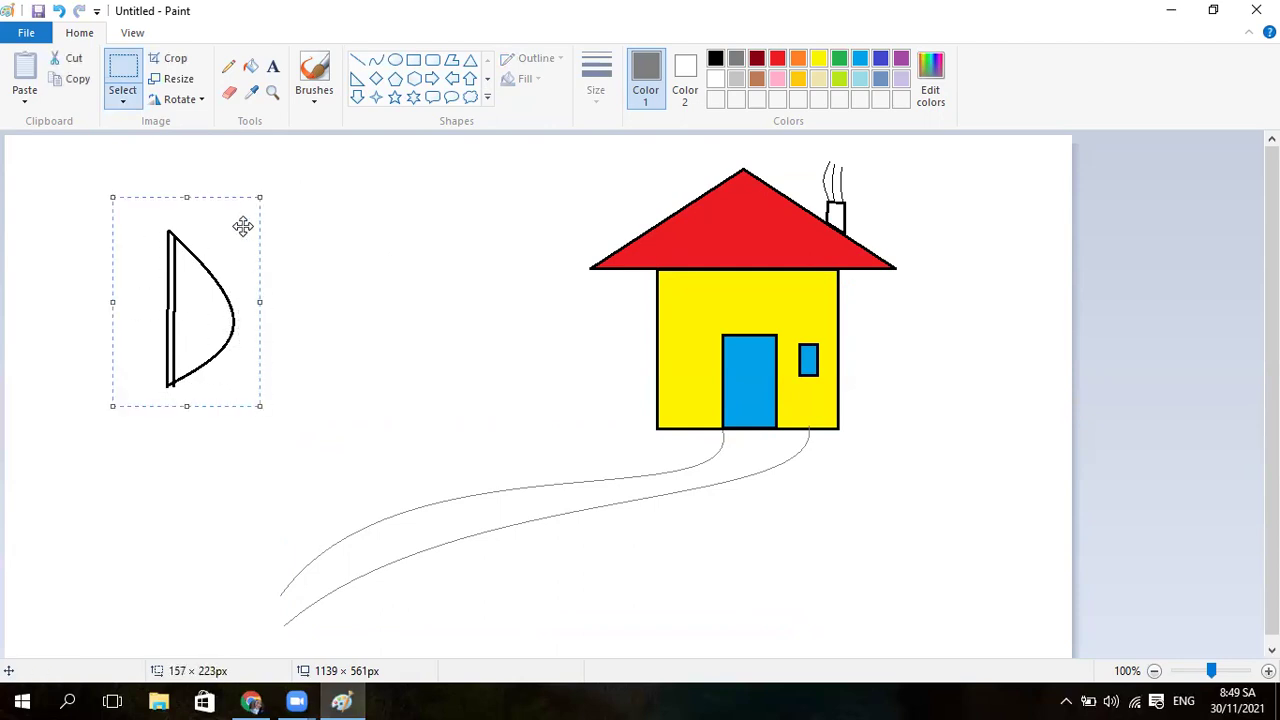
left_click(122, 100)
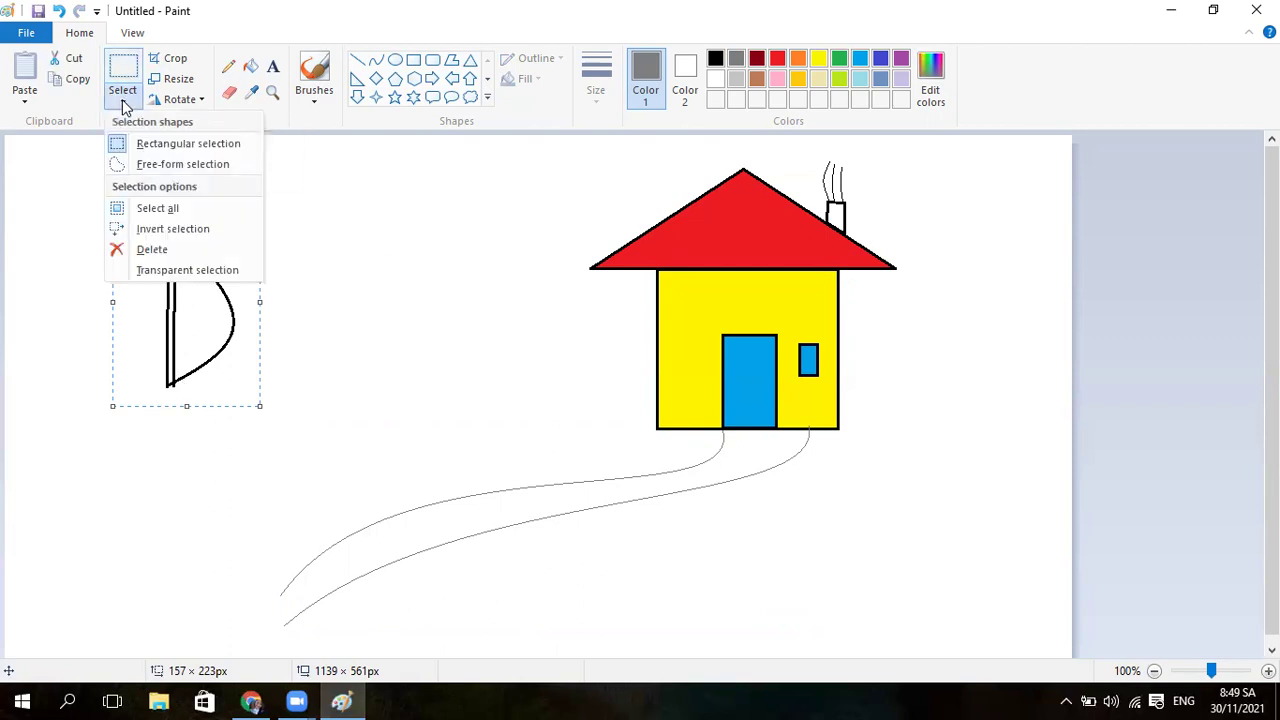
left_click(136, 252)
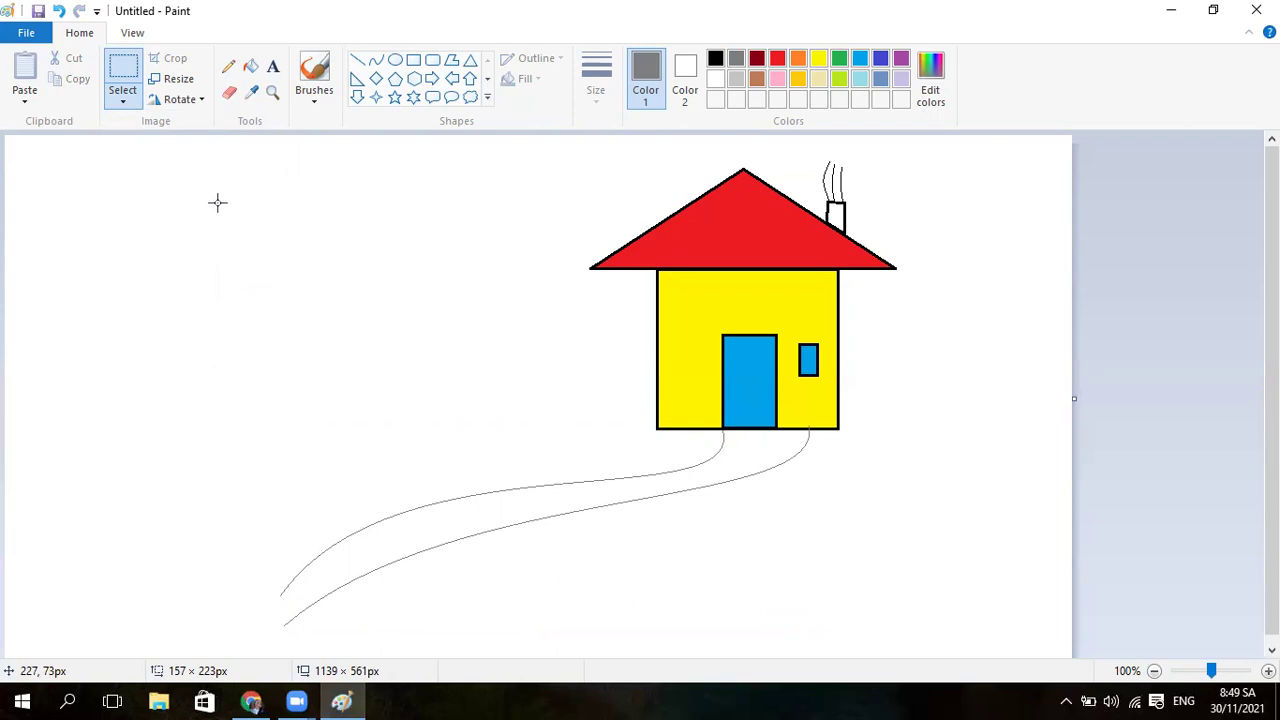
Draw a red circle about 42 × 40 px in the upper-left corner of the canvas as the sun
left_click(395, 62)
left_click_drag(37, 152, 79, 192)
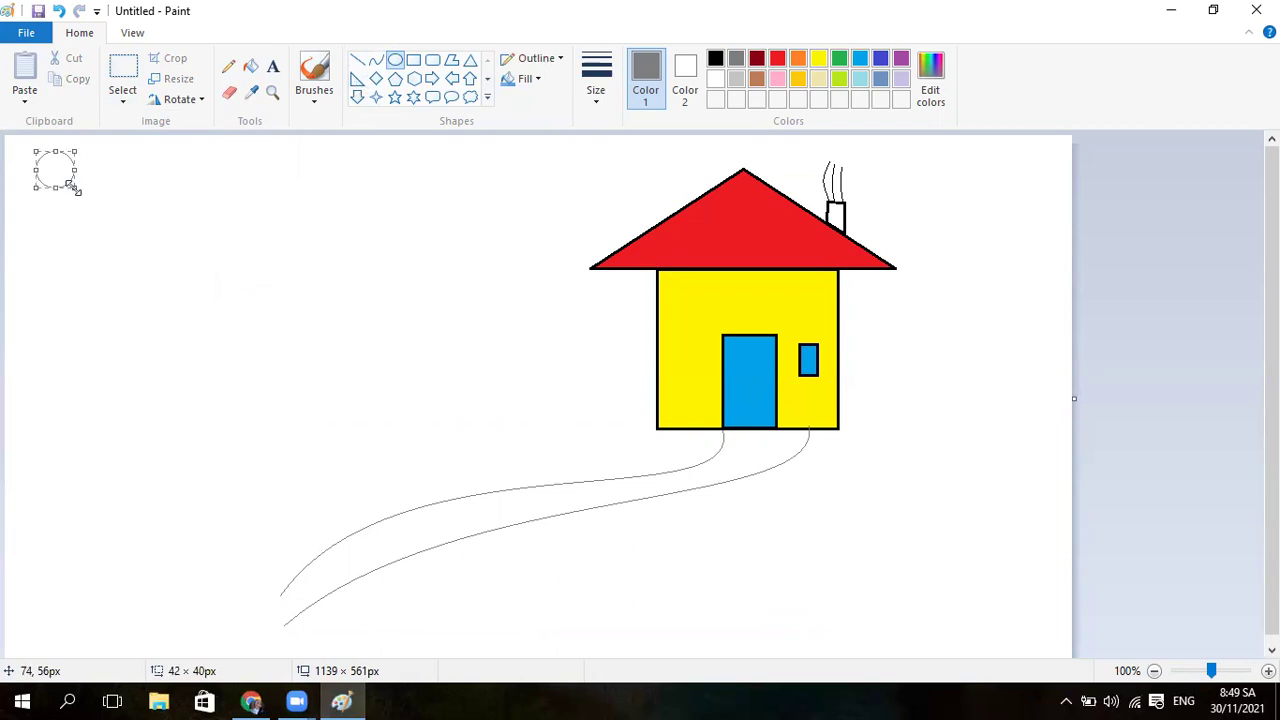
left_click(778, 59)
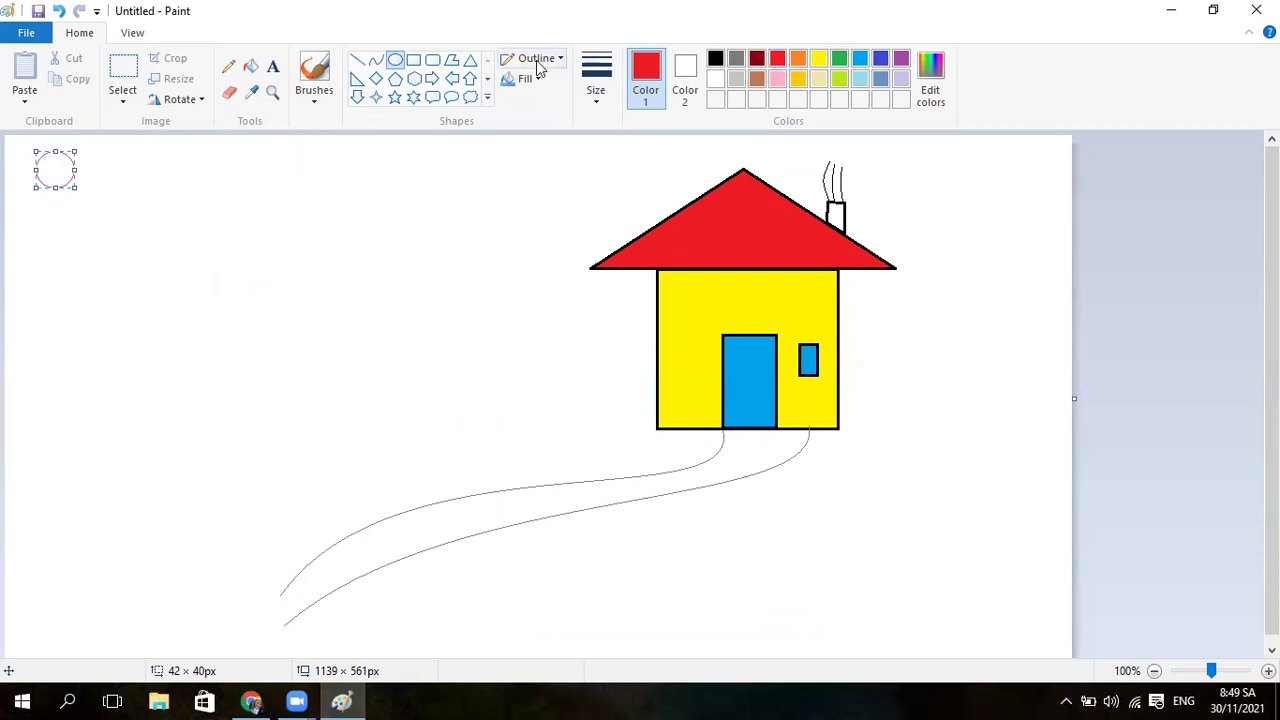
Draw six short red straight lines around the circle as sun rays
left_click(357, 60)
mouse_move(85, 168)
left_mouse_down()
mouse_move(116, 166)
mouse_move(96, 201)
mouse_move(57, 205)
mouse_move(53, 219)
mouse_move(31, 187)
mouse_move(14, 208)
left_mouse_up()
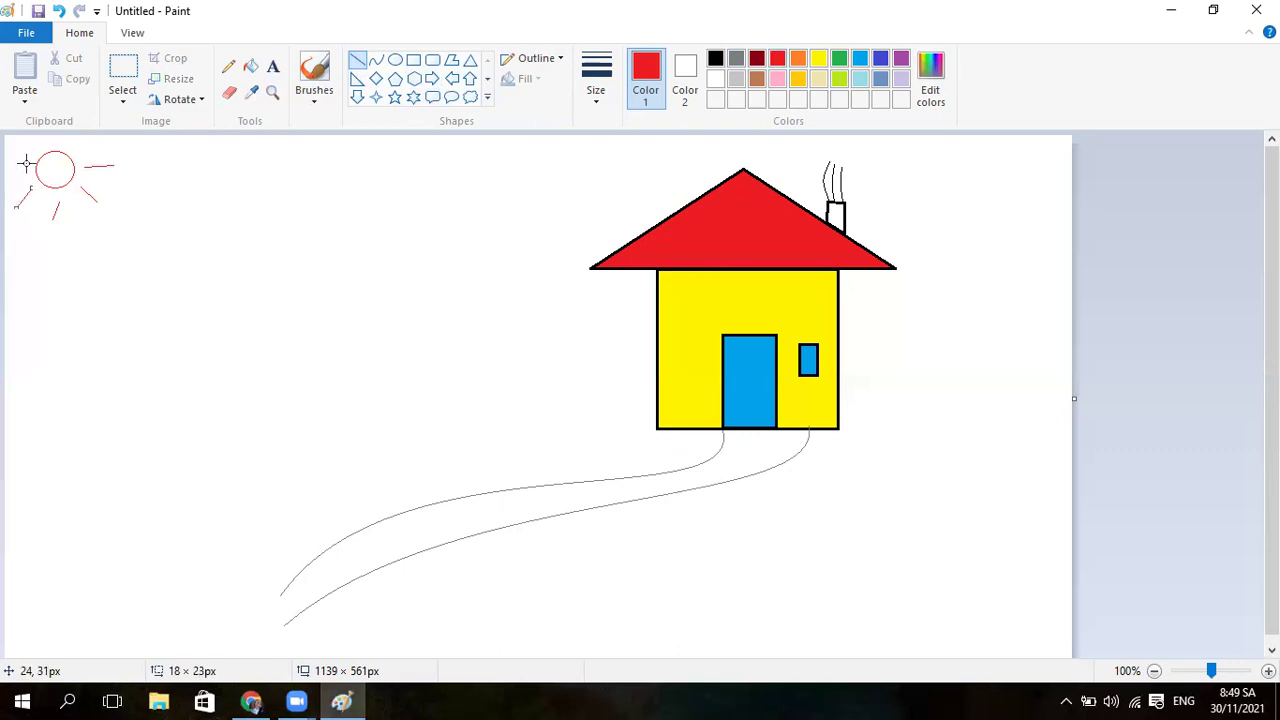
mouse_move(26, 157)
left_mouse_down()
mouse_move(12, 146)
mouse_move(77, 130)
left_mouse_up()
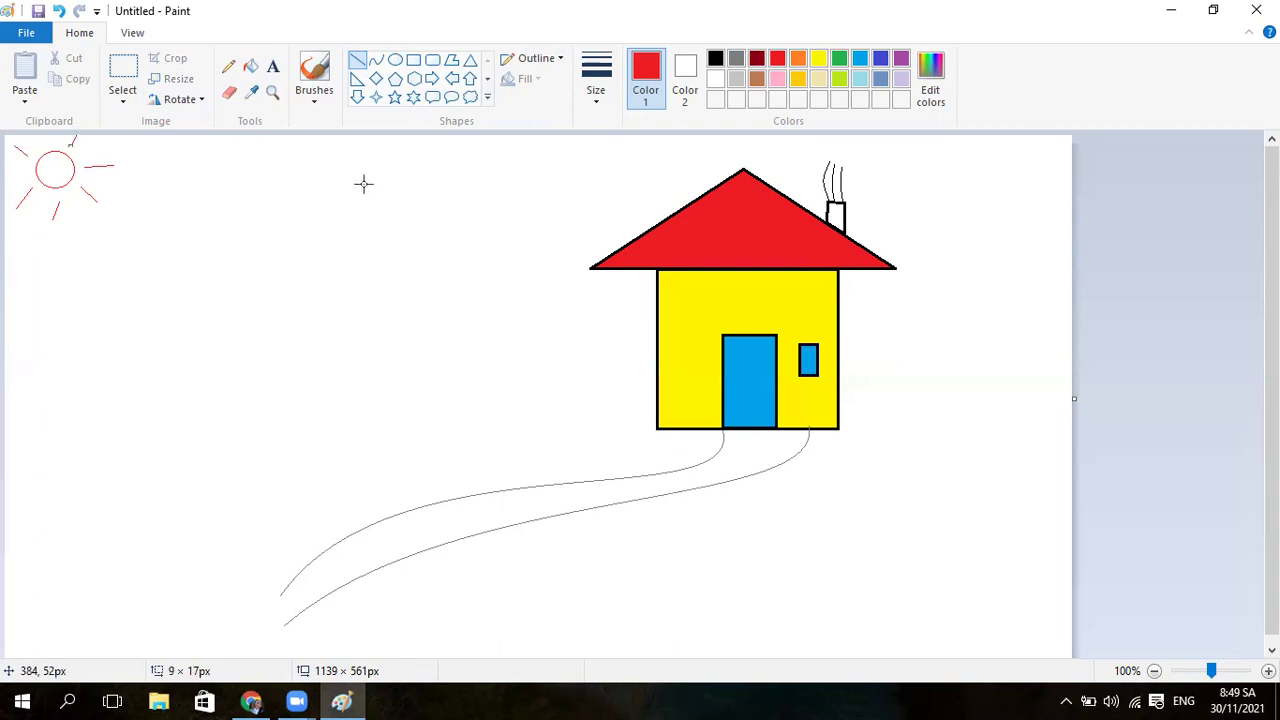
left_click(379, 66)
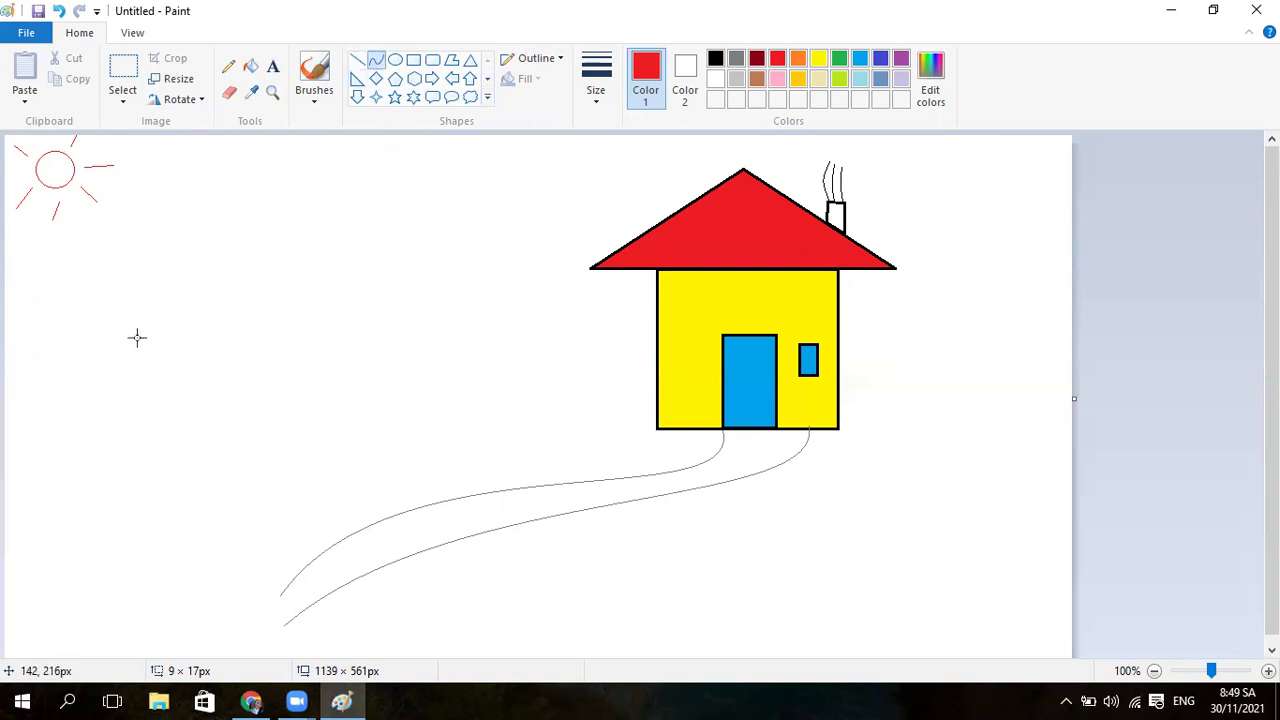
left_click_drag(108, 332, 171, 329)
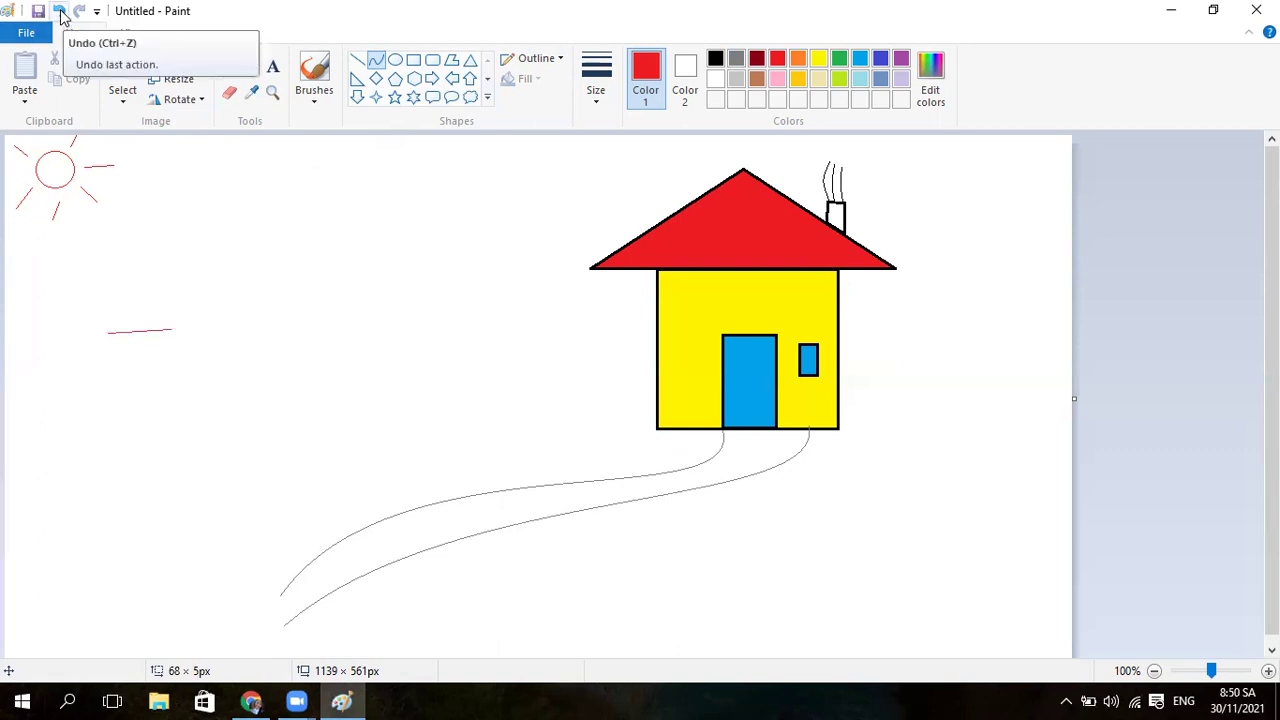
left_click(60, 12)
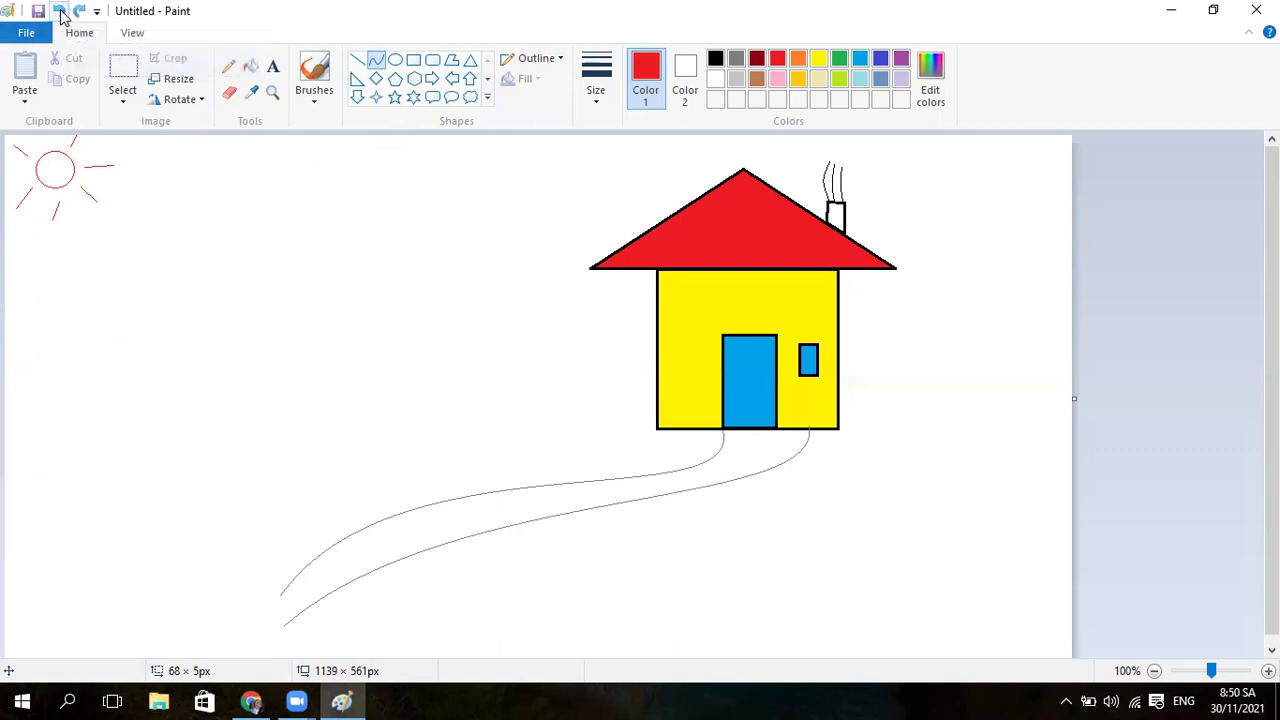
Set the drawing colour to dark red and the curve's line thickness to the second-thinnest option
left_click(758, 61)
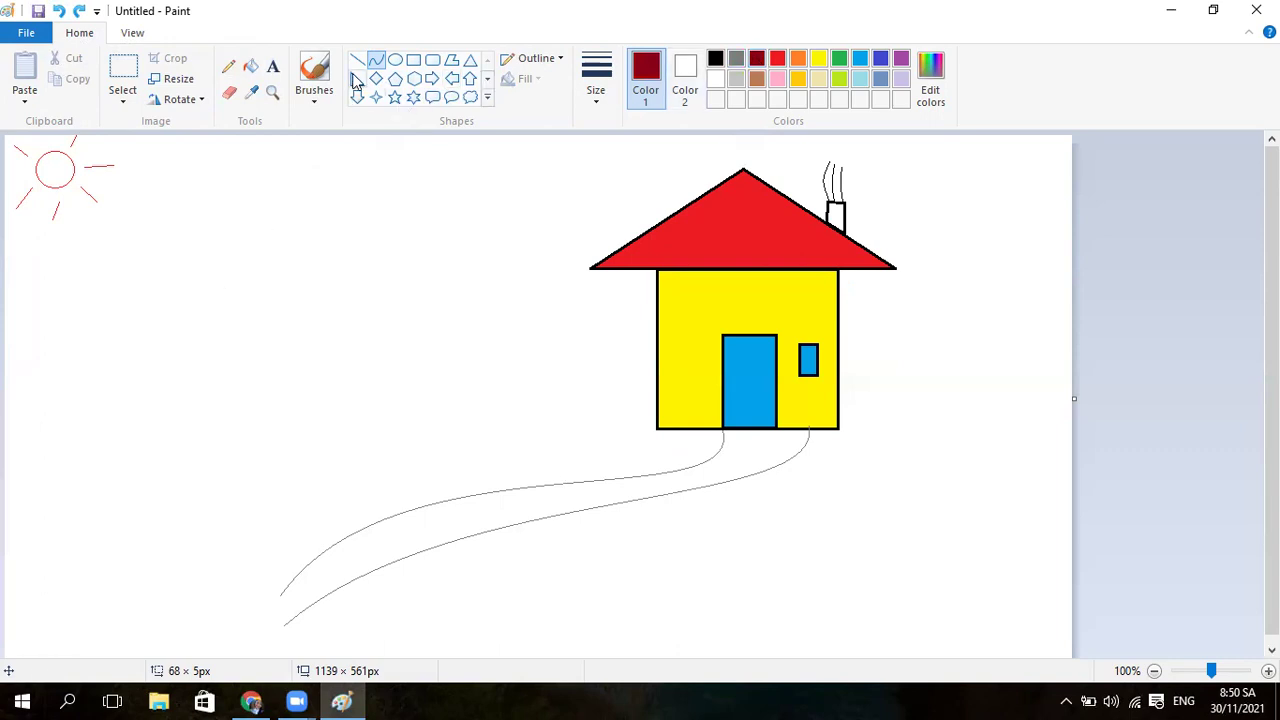
left_click(597, 105)
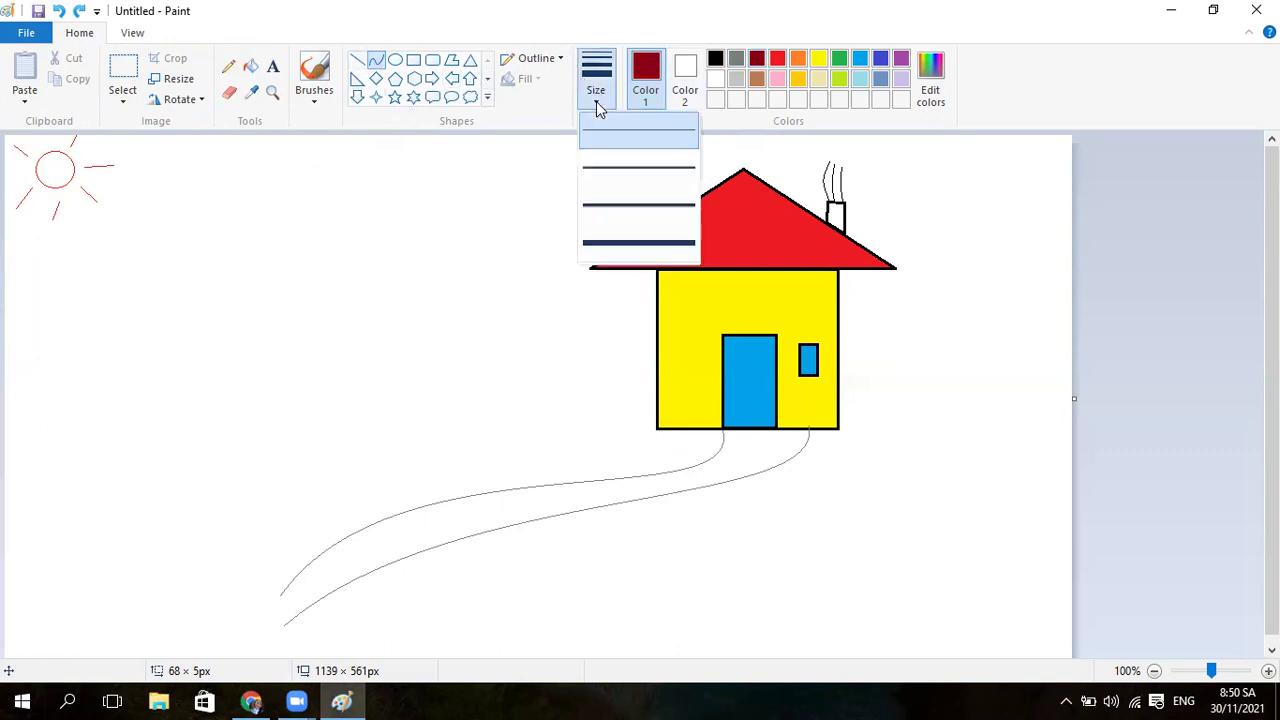
left_click(609, 174)
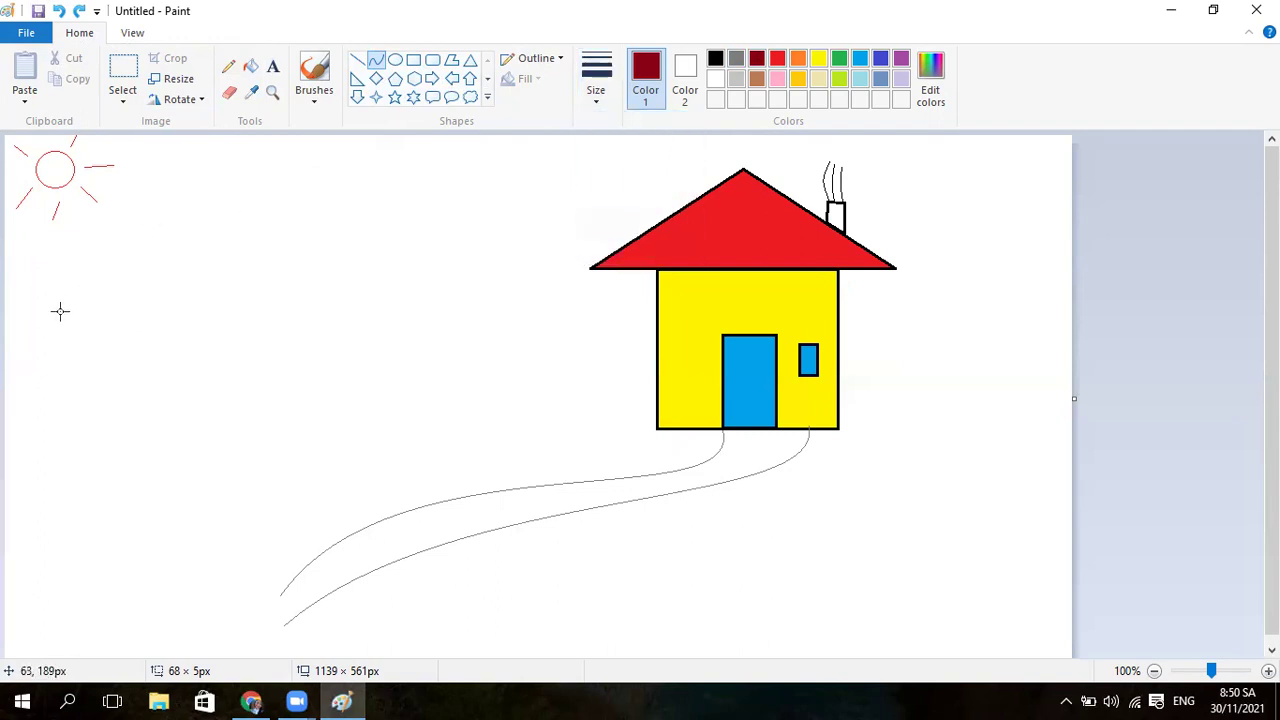
left_click_drag(43, 331, 103, 203)
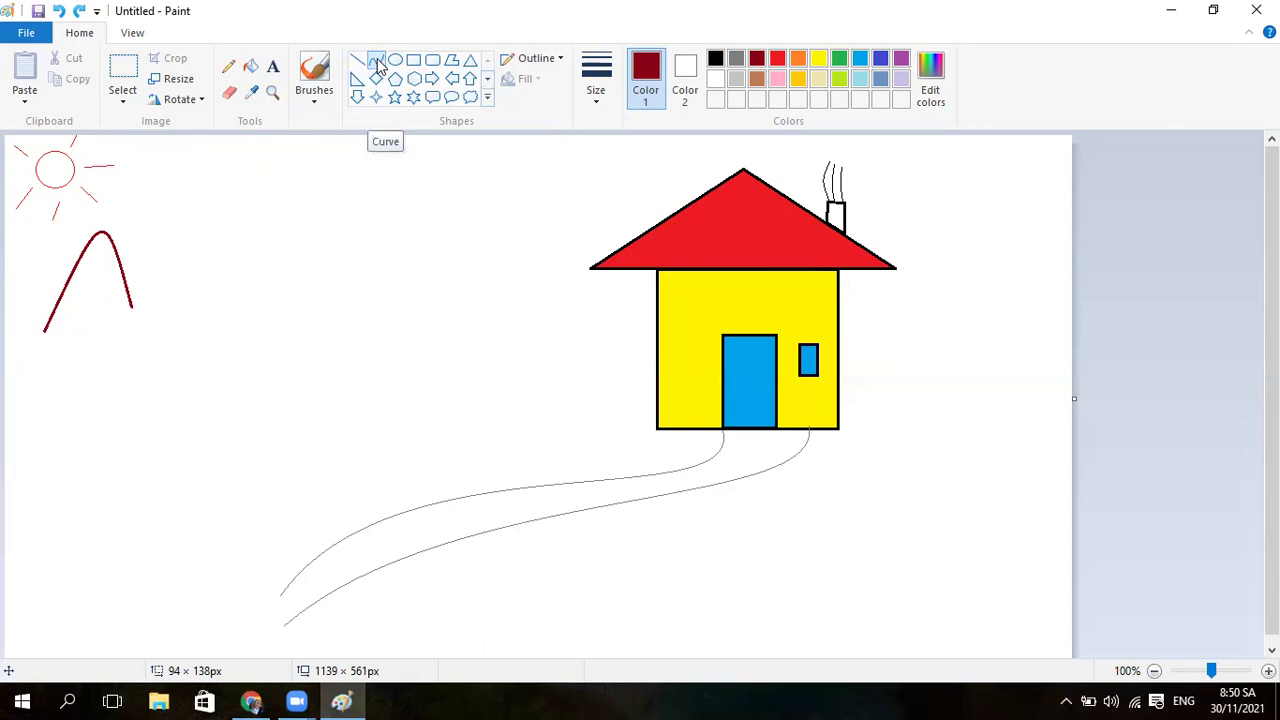
left_click(170, 277)
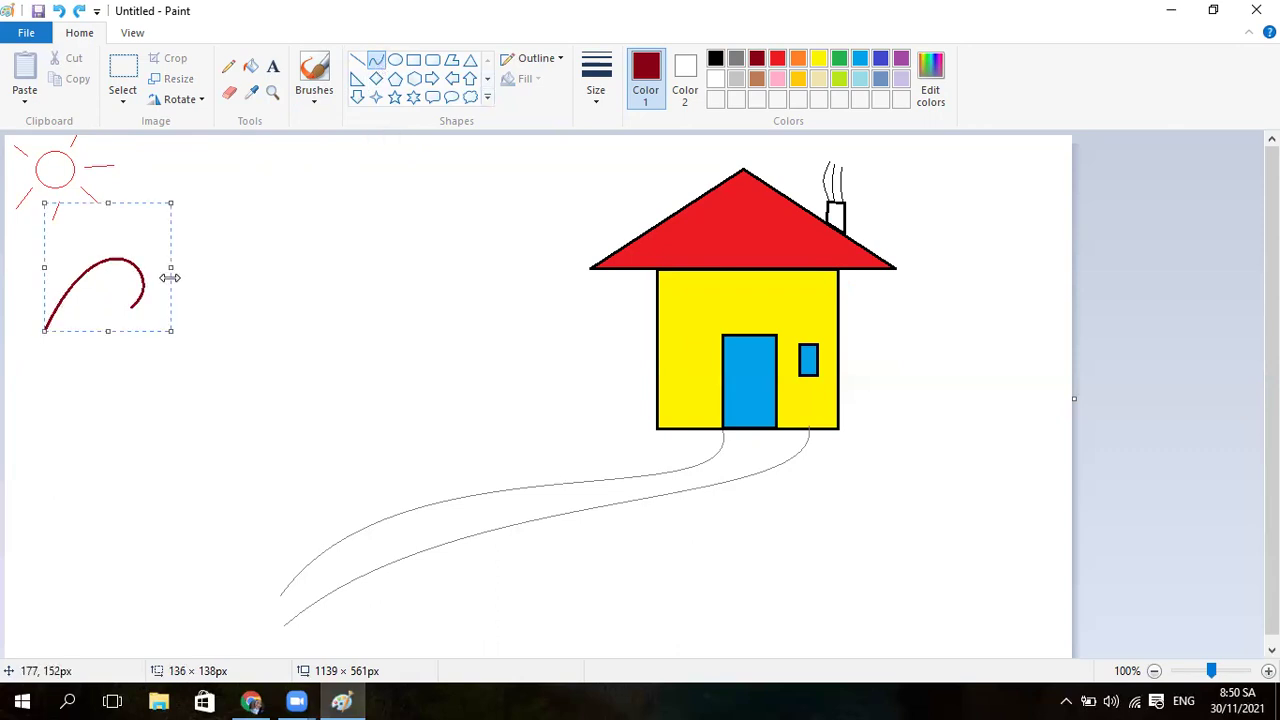
left_click(58, 11)
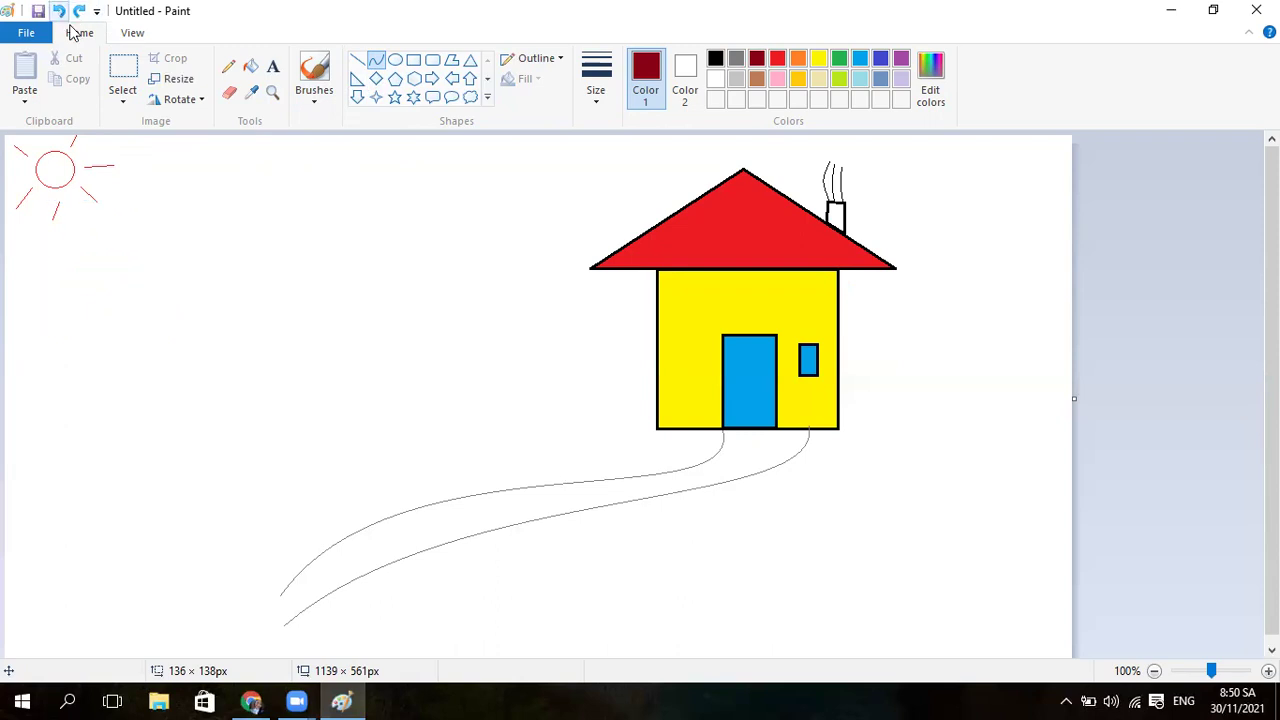
Draw two adjoining mountain peaks below the sun with dark red curves, about 67 × 97 px and 55 × 89 px
mouse_move(47, 318)
left_mouse_down()
mouse_move(149, 318)
mouse_move(112, 290)
left_mouse_up()
left_click_drag(90, 240, 94, 222)
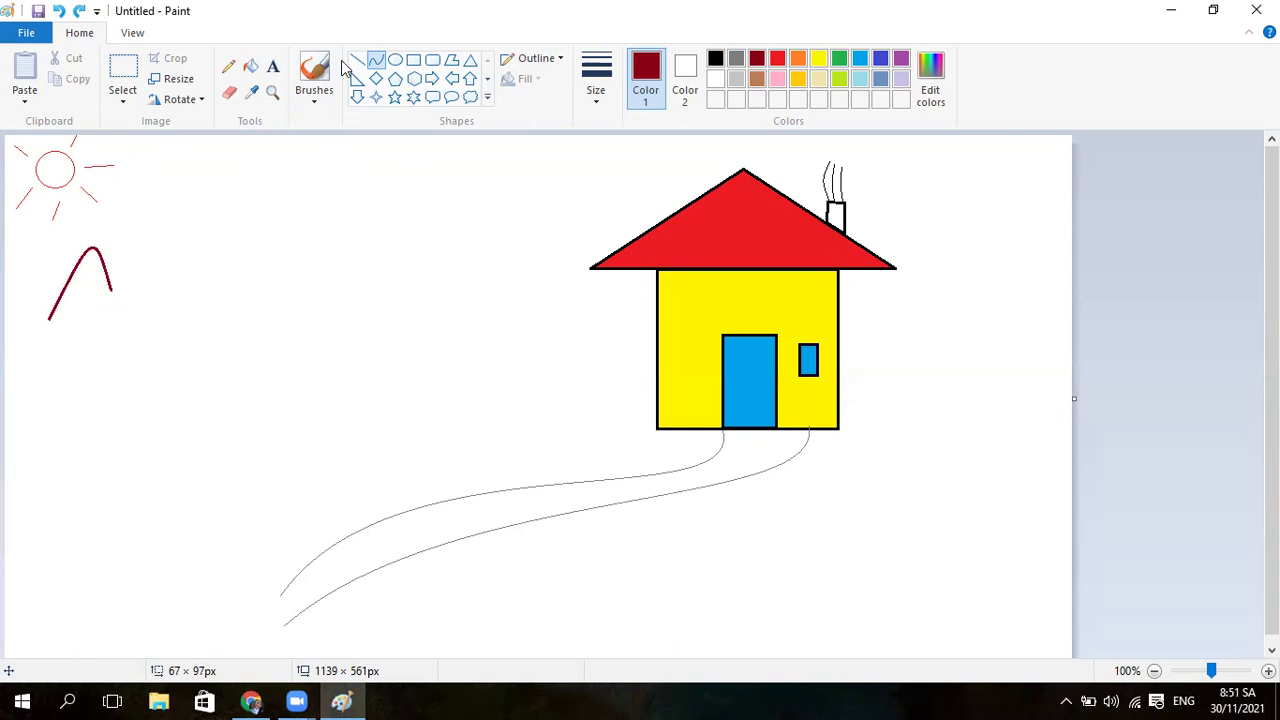
left_click(377, 64)
left_click_drag(109, 289, 137, 208)
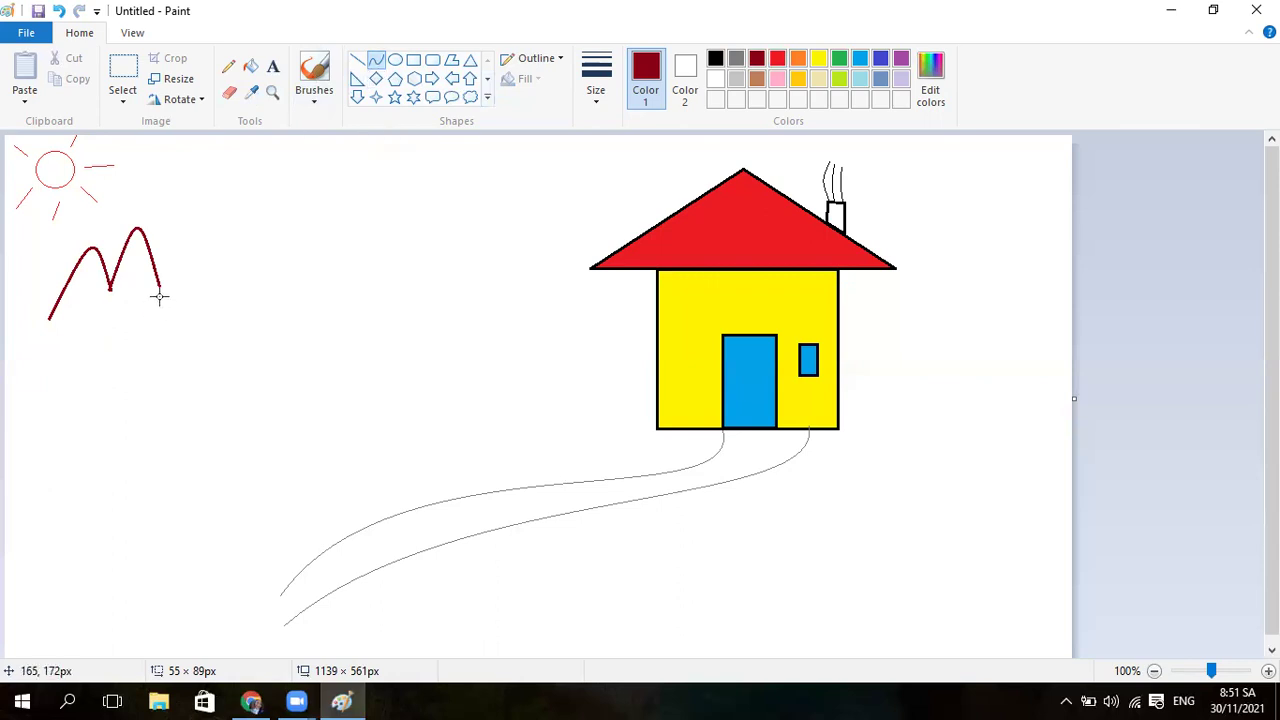
left_click_drag(161, 289, 204, 292)
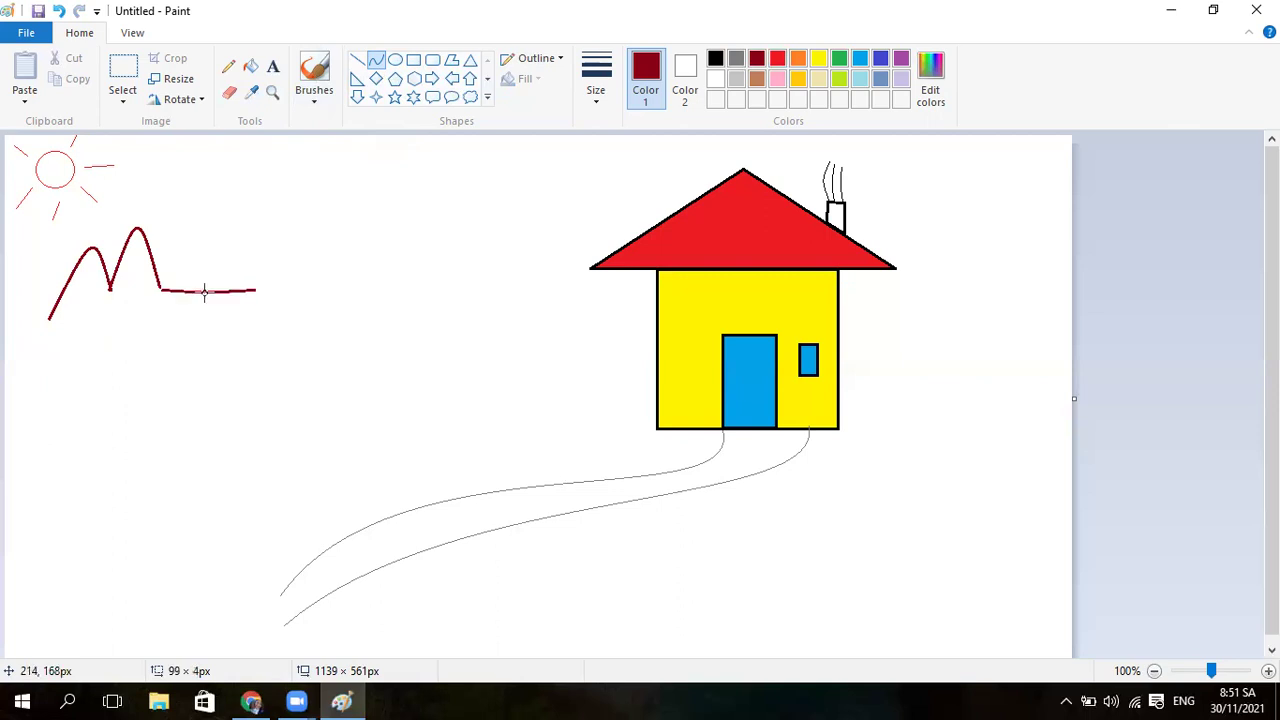
left_click_drag(204, 292, 200, 79)
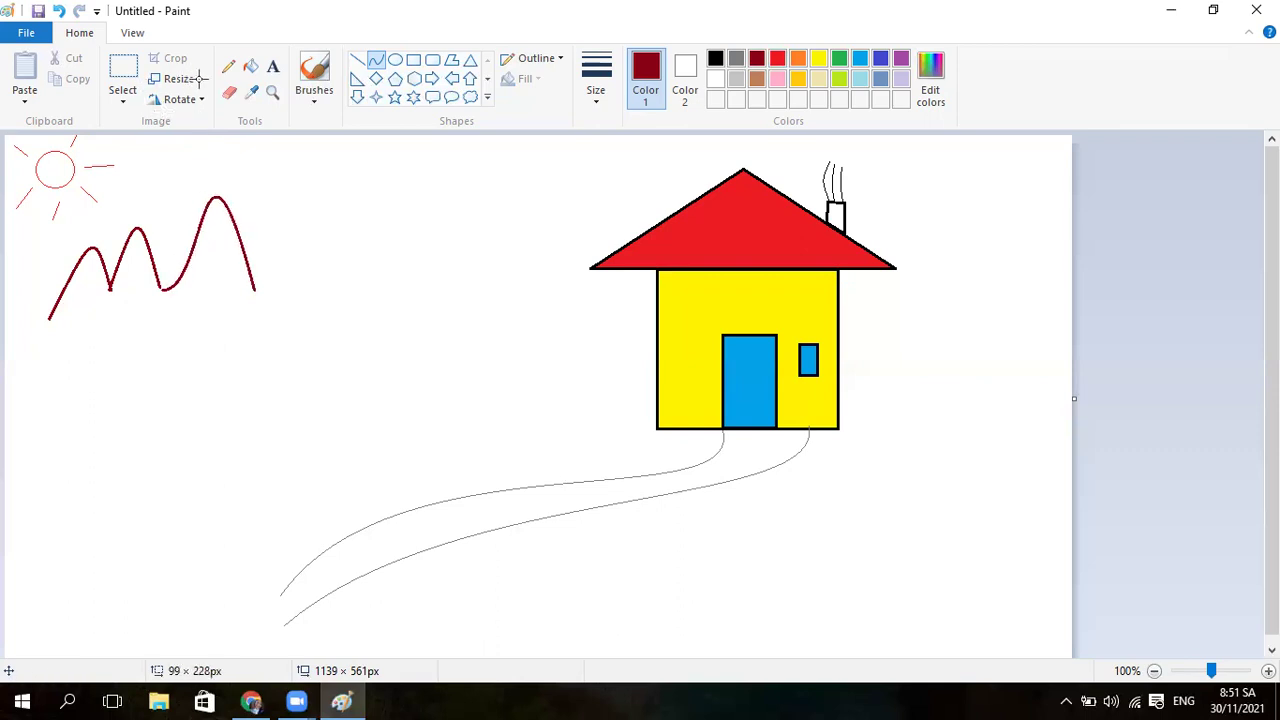
left_click(59, 11)
Continue the mountain outline to the right with a wide curved peak and a smaller one about 77 × 65 px
left_click_drag(159, 287, 226, 112)
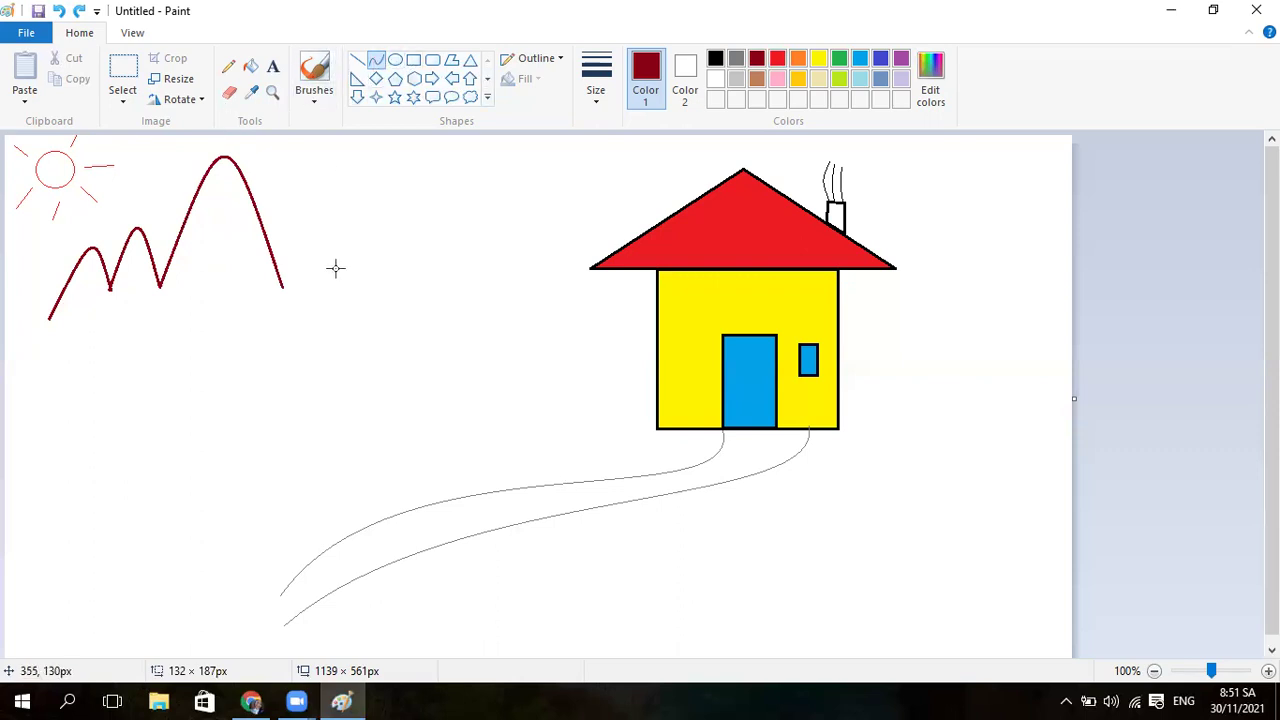
left_click_drag(280, 282, 315, 227)
left_click(302, 290)
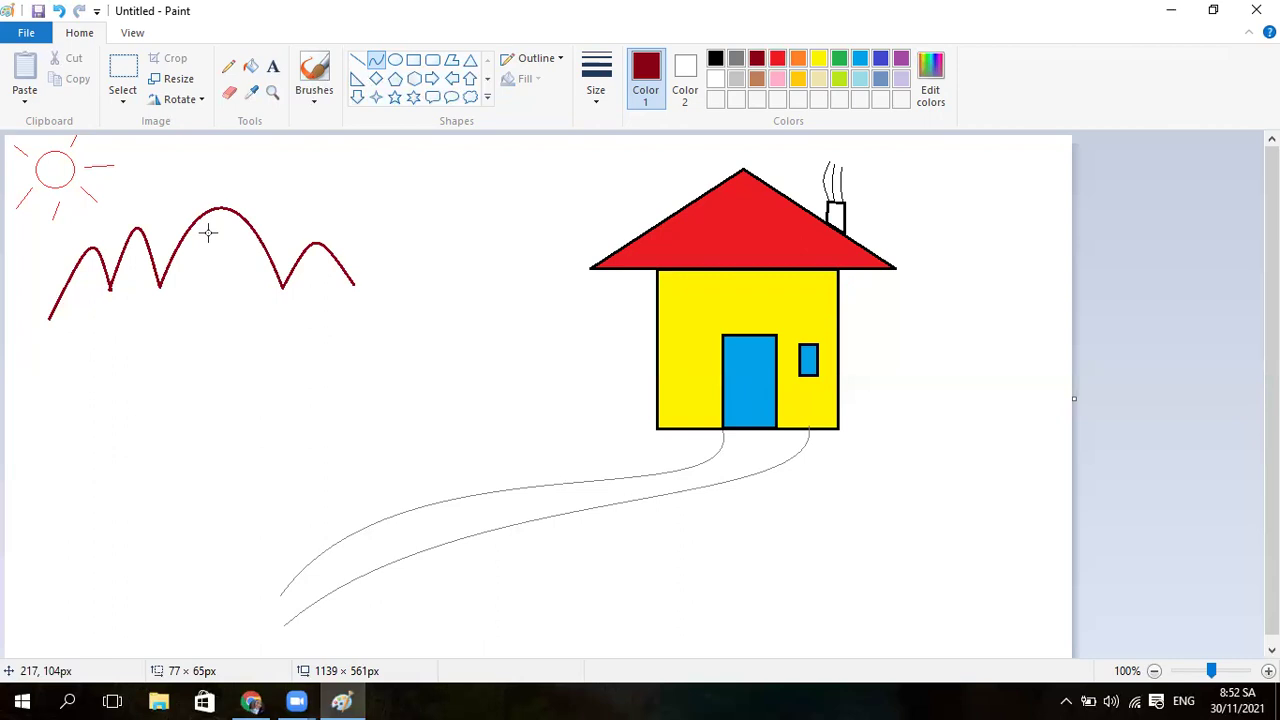
Close the base of the mountains with a dark red straight line about 325 × 38 px joining both outline ends
left_click(359, 62)
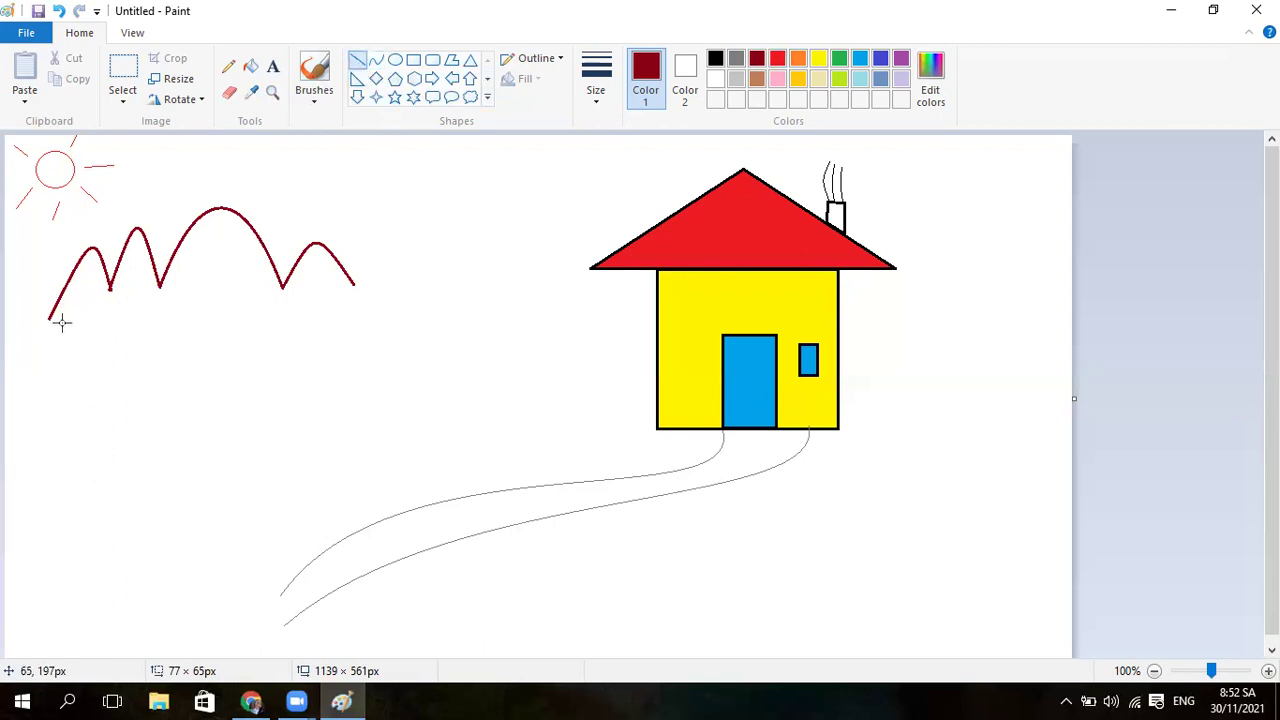
mouse_move(48, 318)
left_mouse_down()
mouse_move(345, 294)
mouse_move(381, 312)
mouse_move(352, 287)
left_mouse_up()
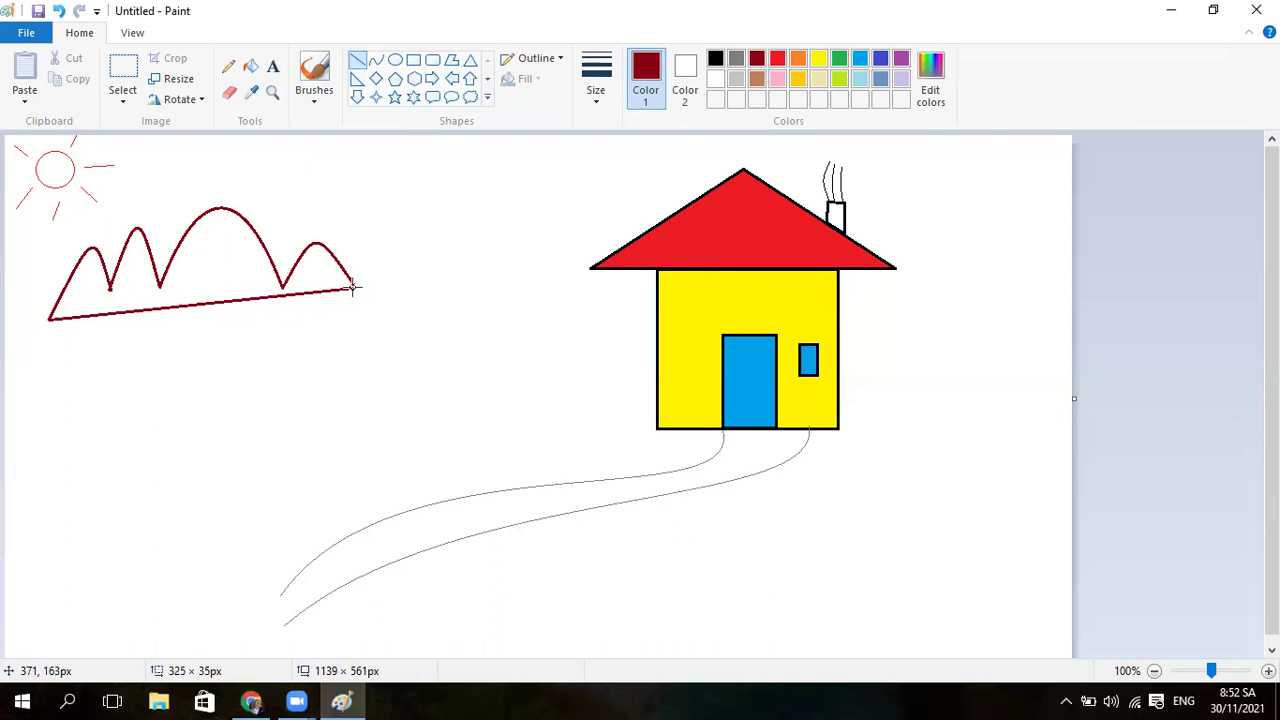
left_click_drag(352, 287, 352, 285)
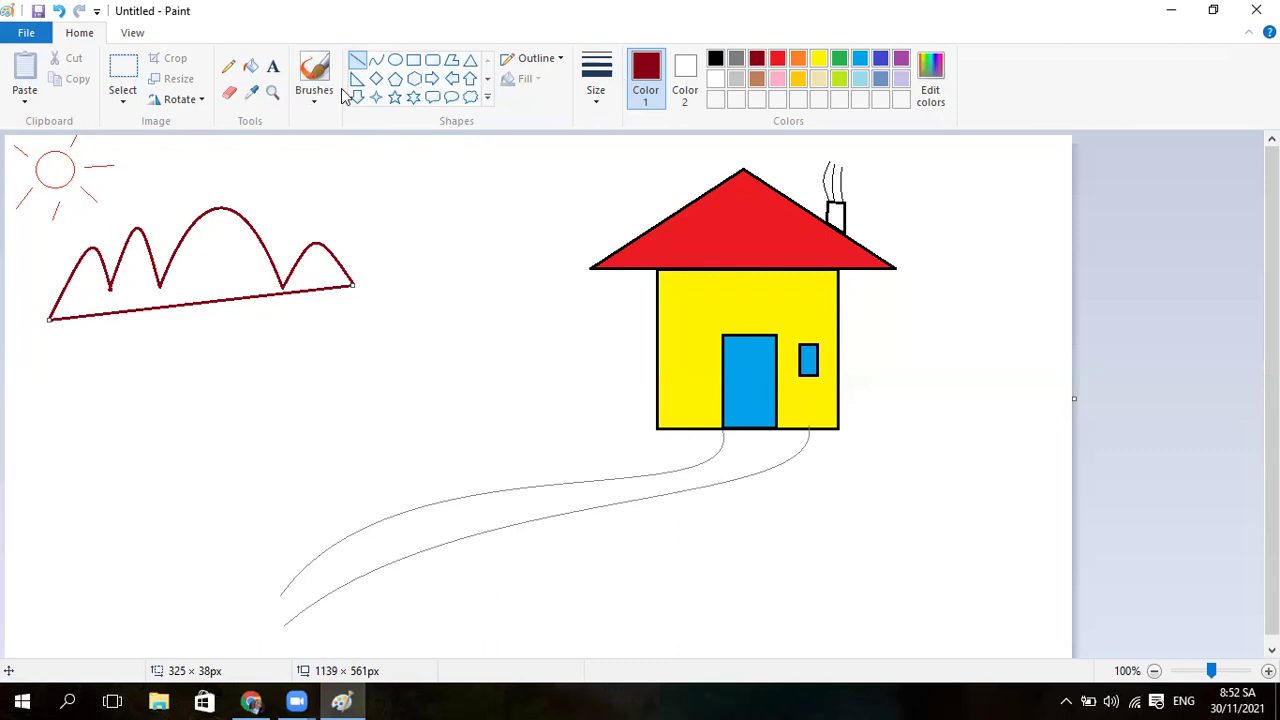
Fill the closed mountain shape with dark grey
left_click(250, 67)
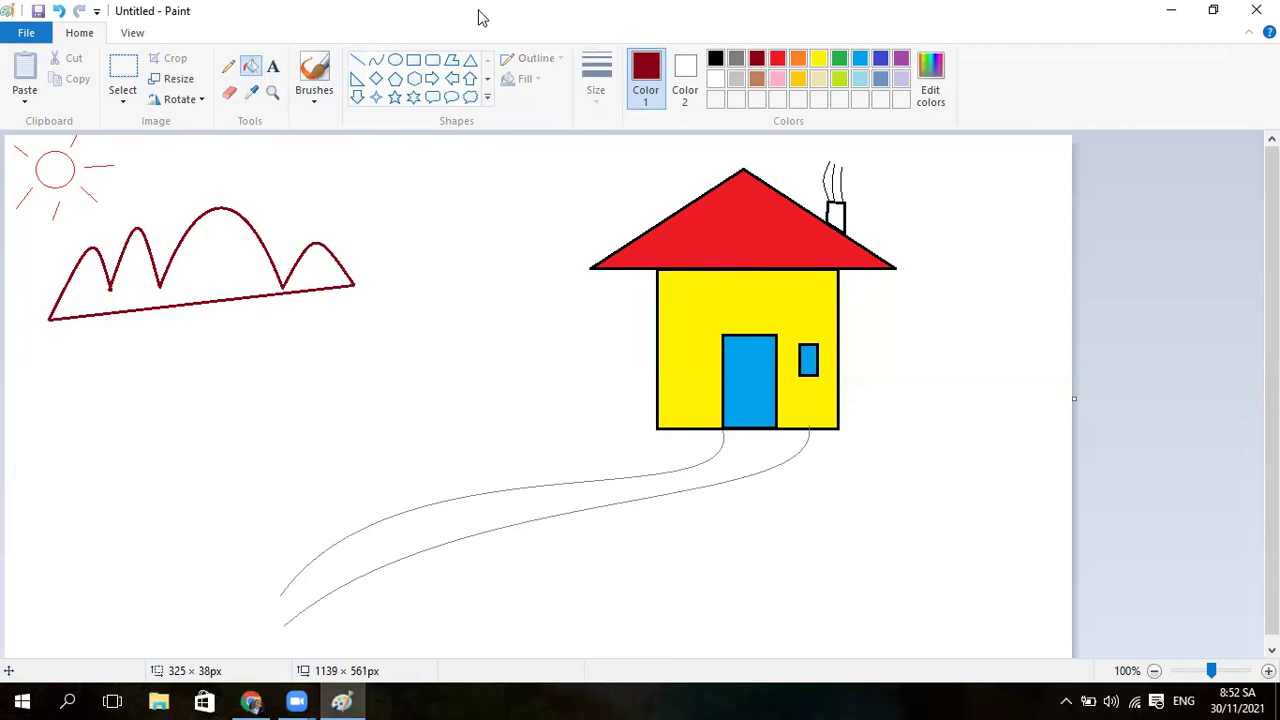
left_click(736, 58)
left_click(237, 271)
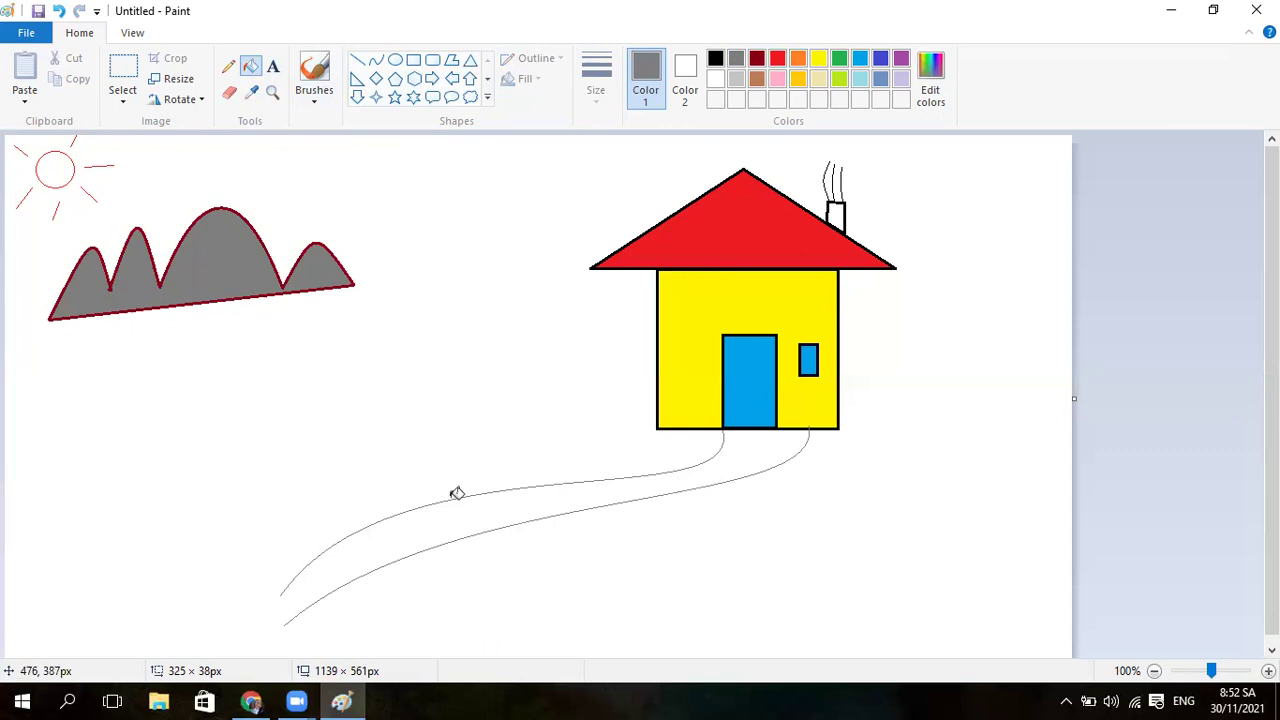
Fill the background around the house and mountains with turquoise and replace that fill with light turquoise
left_click(860, 57)
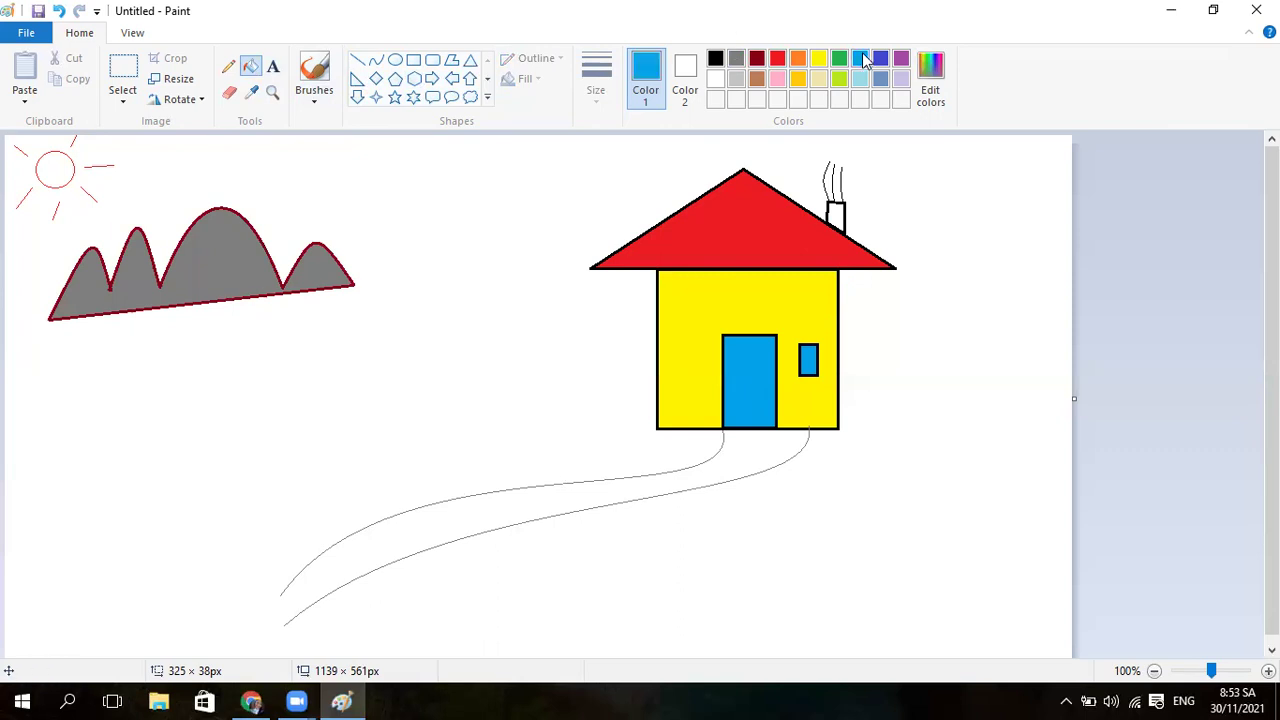
left_click(554, 264)
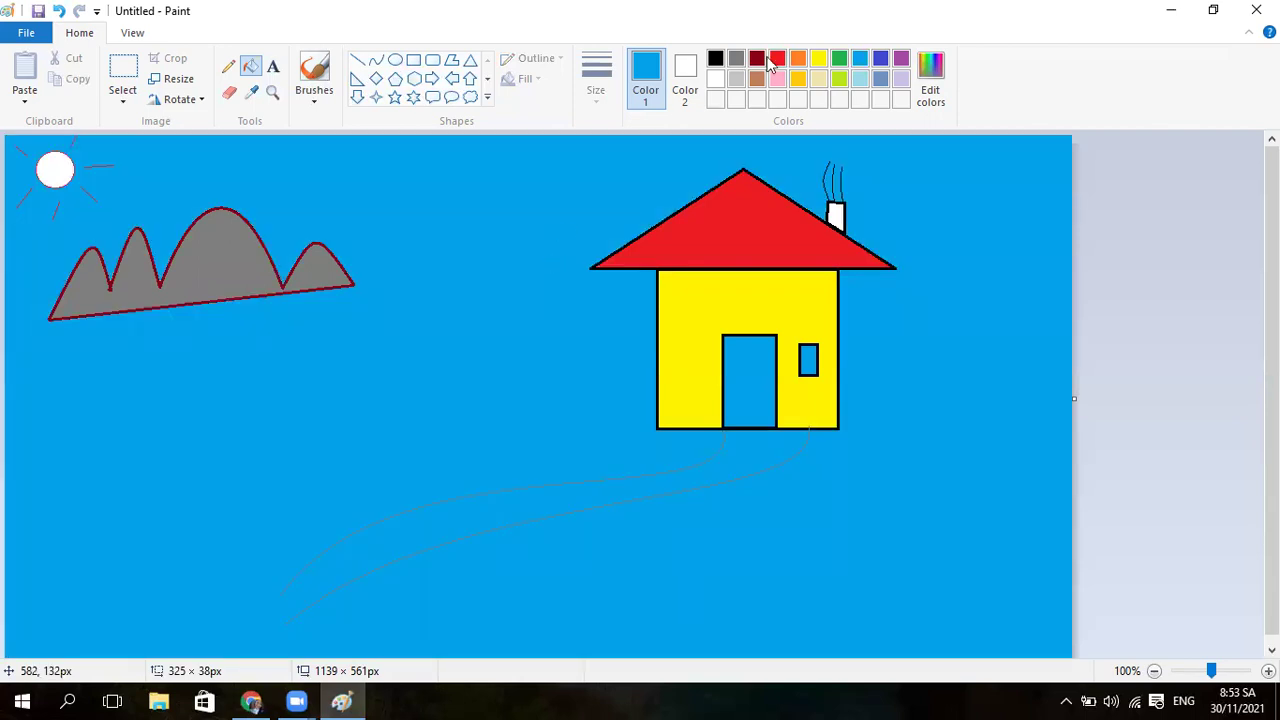
left_click(859, 80)
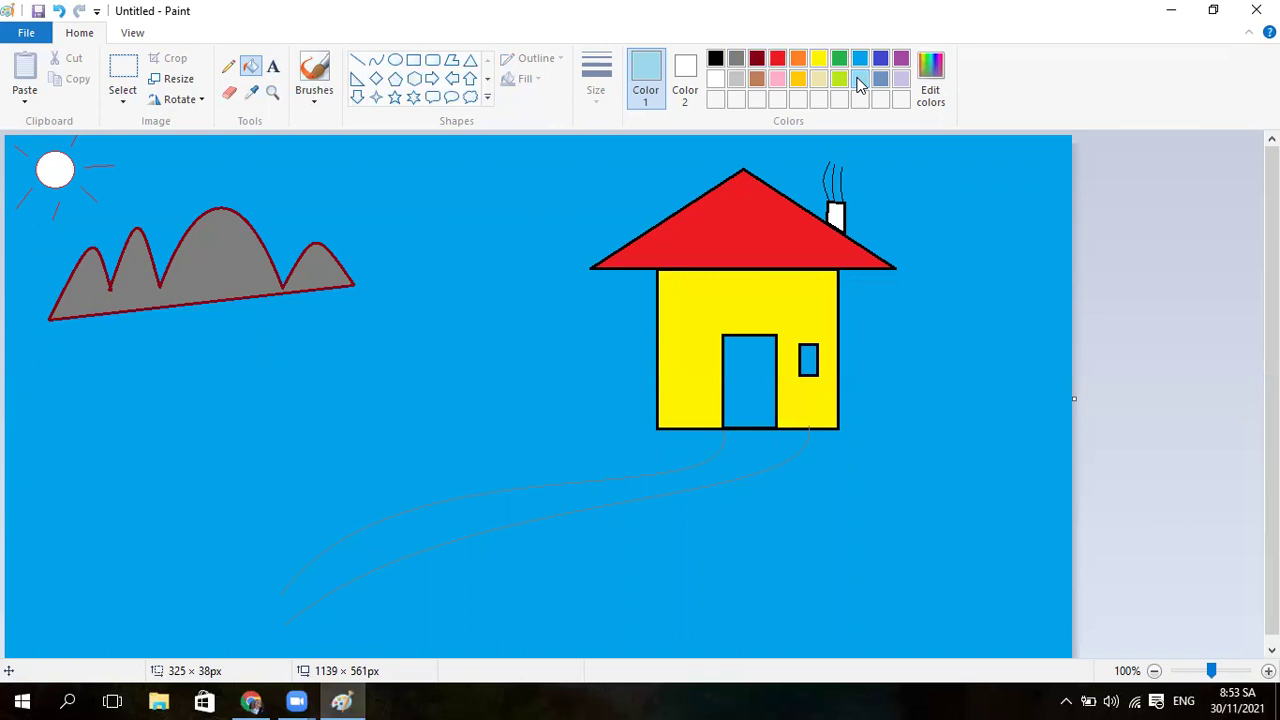
left_click(477, 321)
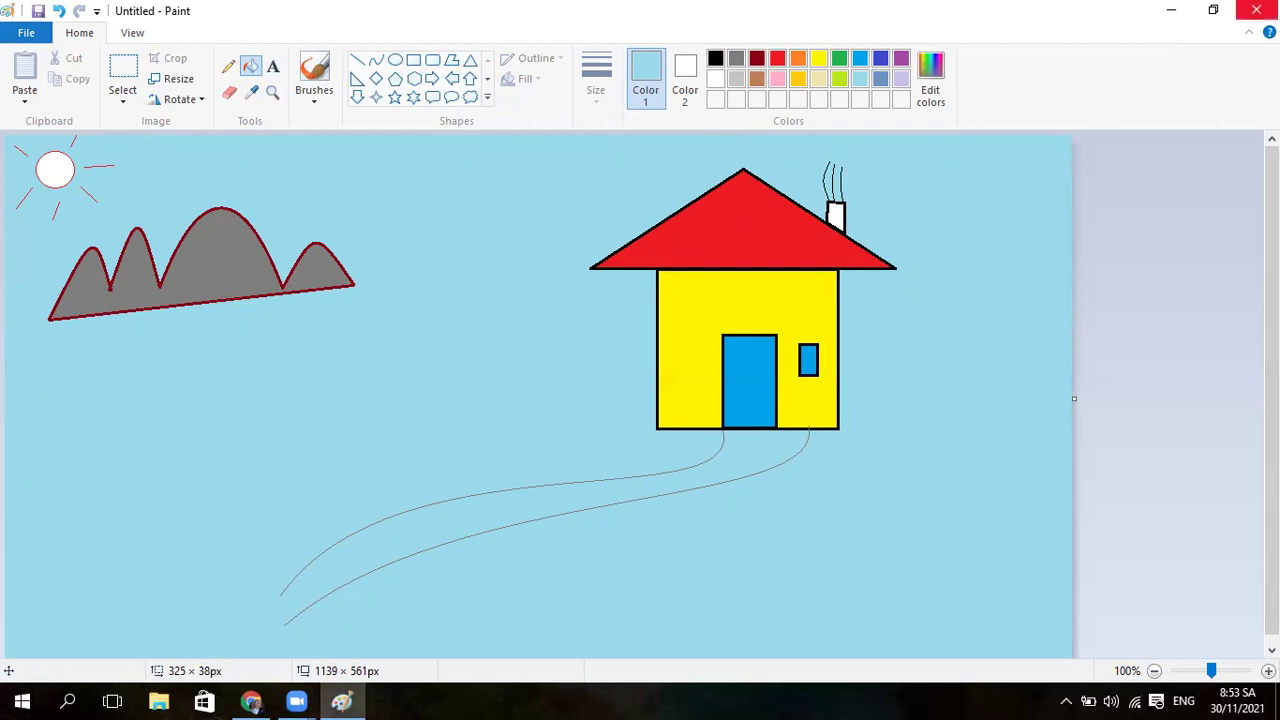
Close the drawing, choose to save the changes and set the Desktop as the save location
left_click(1256, 10)
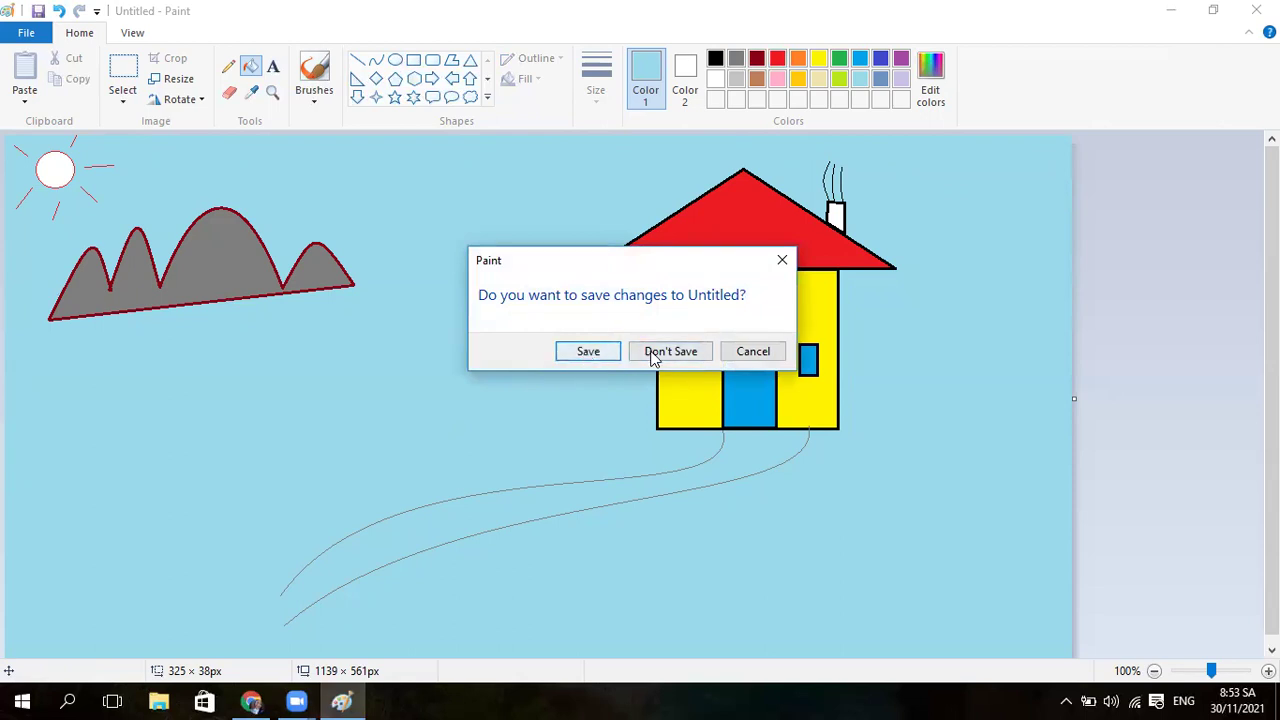
left_click(598, 351)
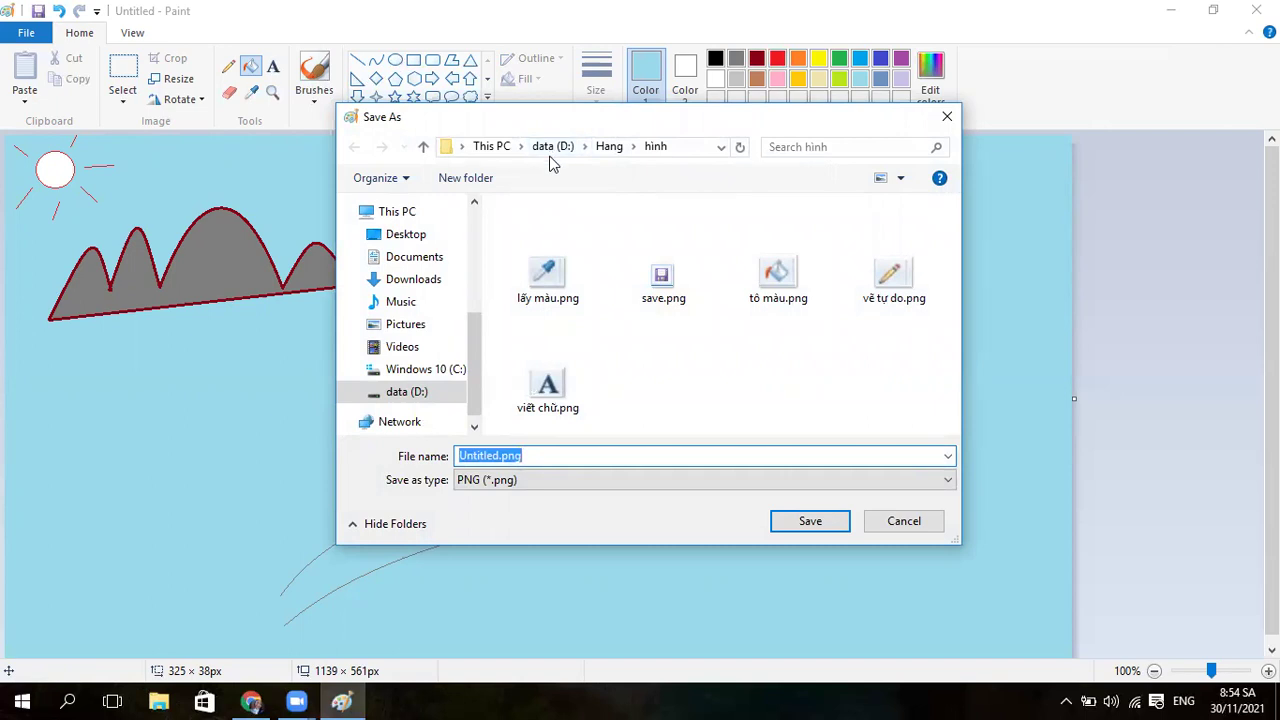
left_click(420, 238)
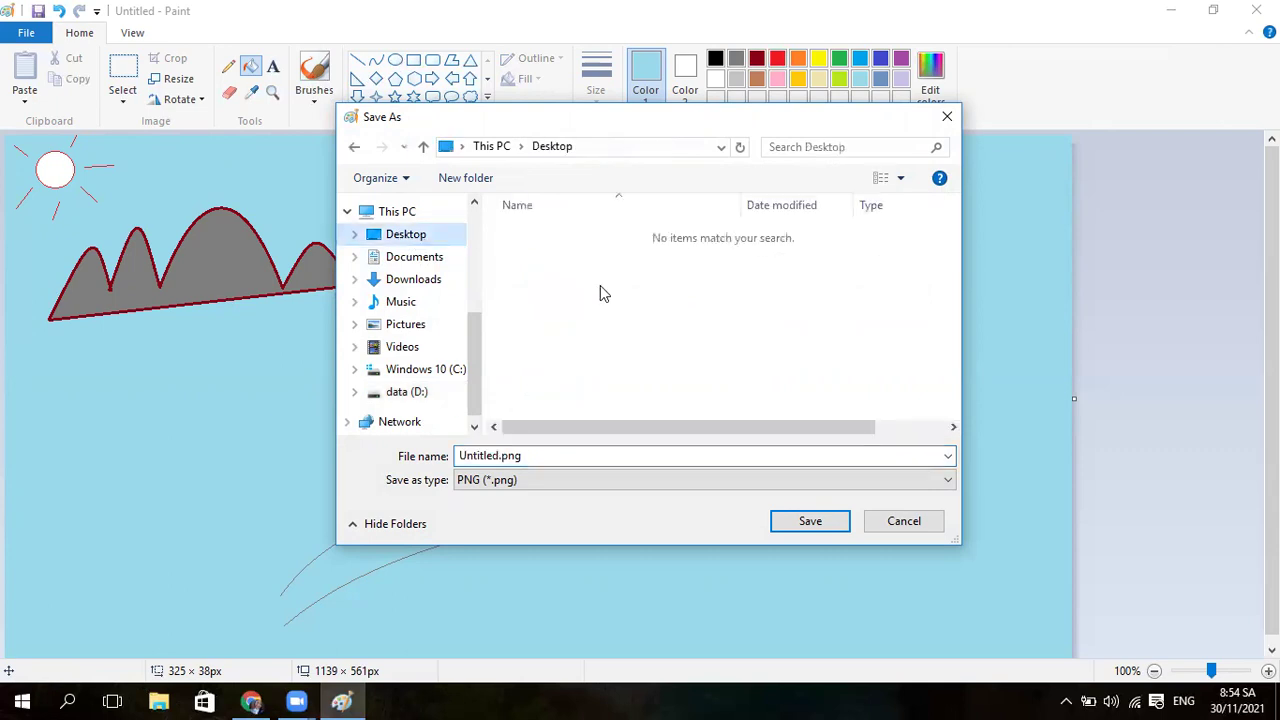
Create a new folder named "học tập" on the Desktop from within the save dialog
right_click(530, 270)
right_click(506, 244)
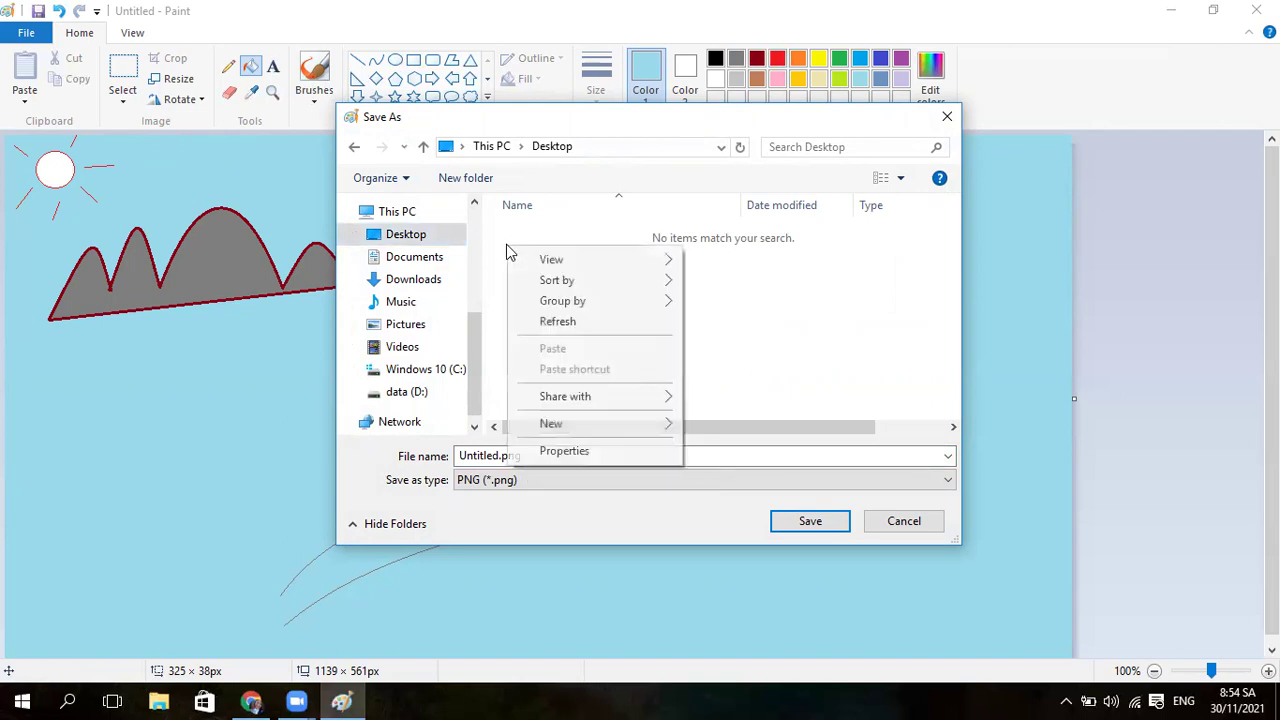
mouse_move(611, 427)
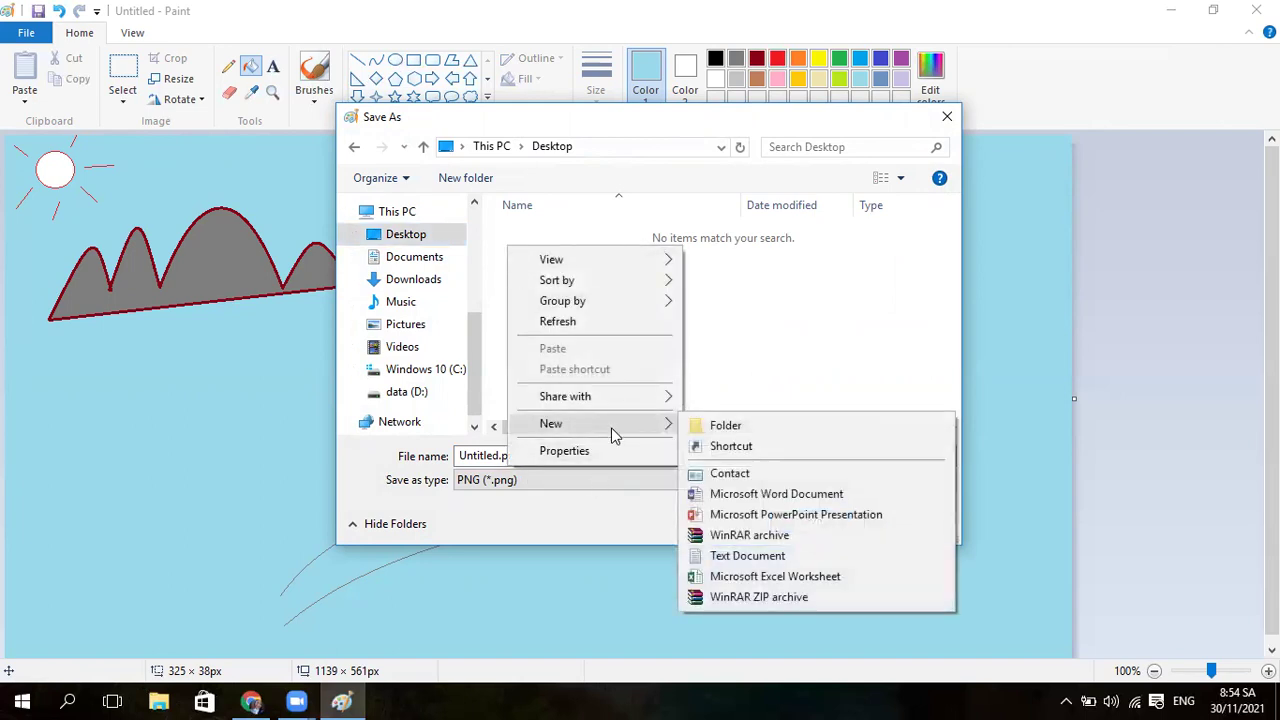
left_click(709, 428)
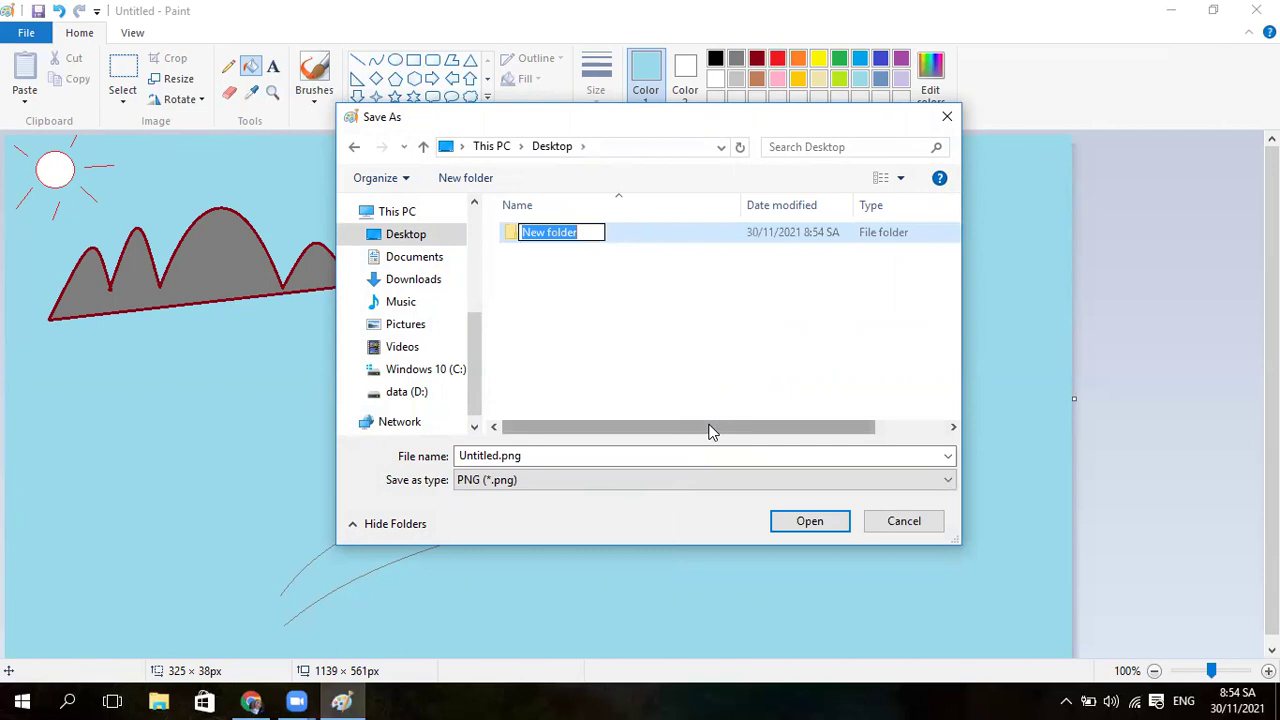
type("c")
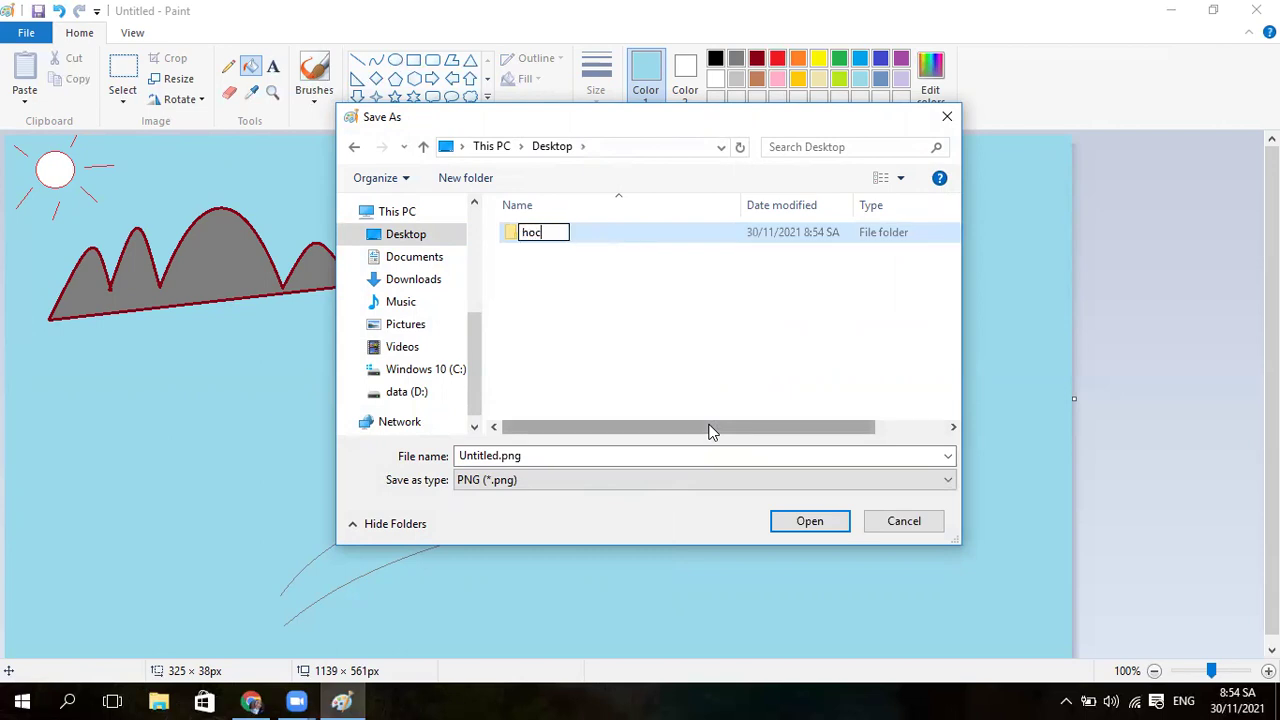
type("j taapj")
left_click(591, 277)
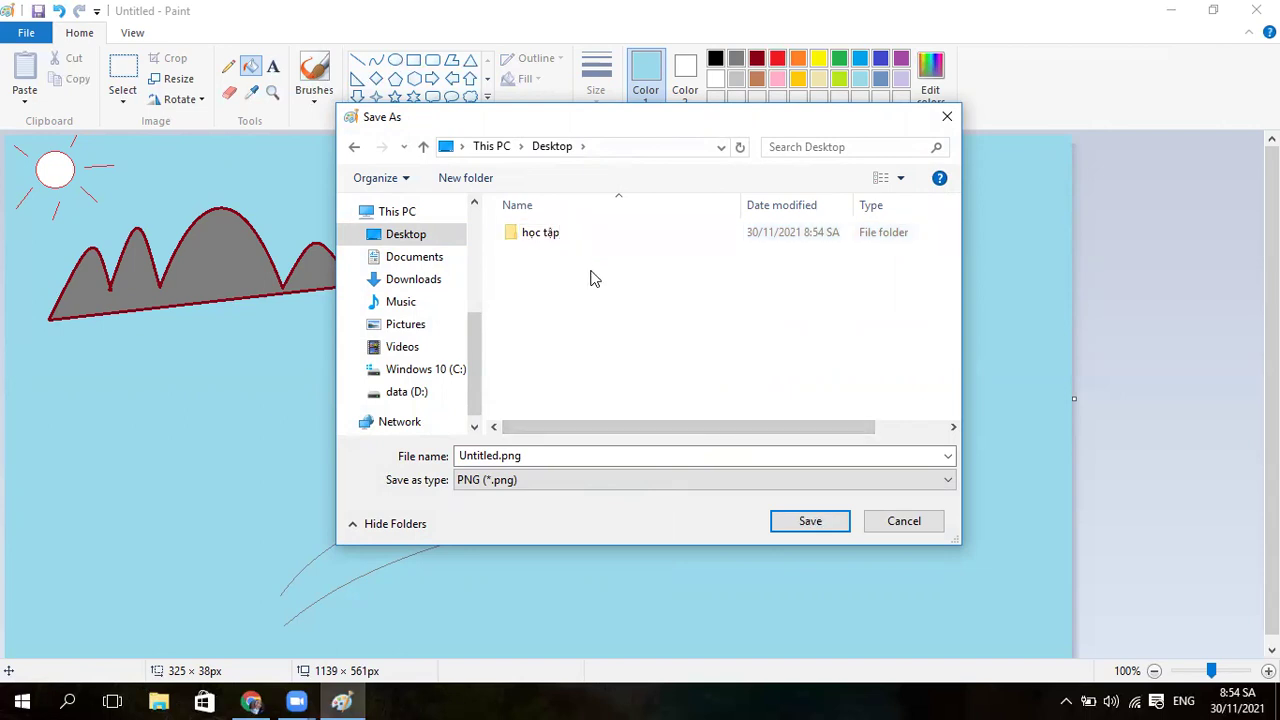
Name the picture "phong cảnh" and save it as a PNG on the Desktop
left_click(498, 456)
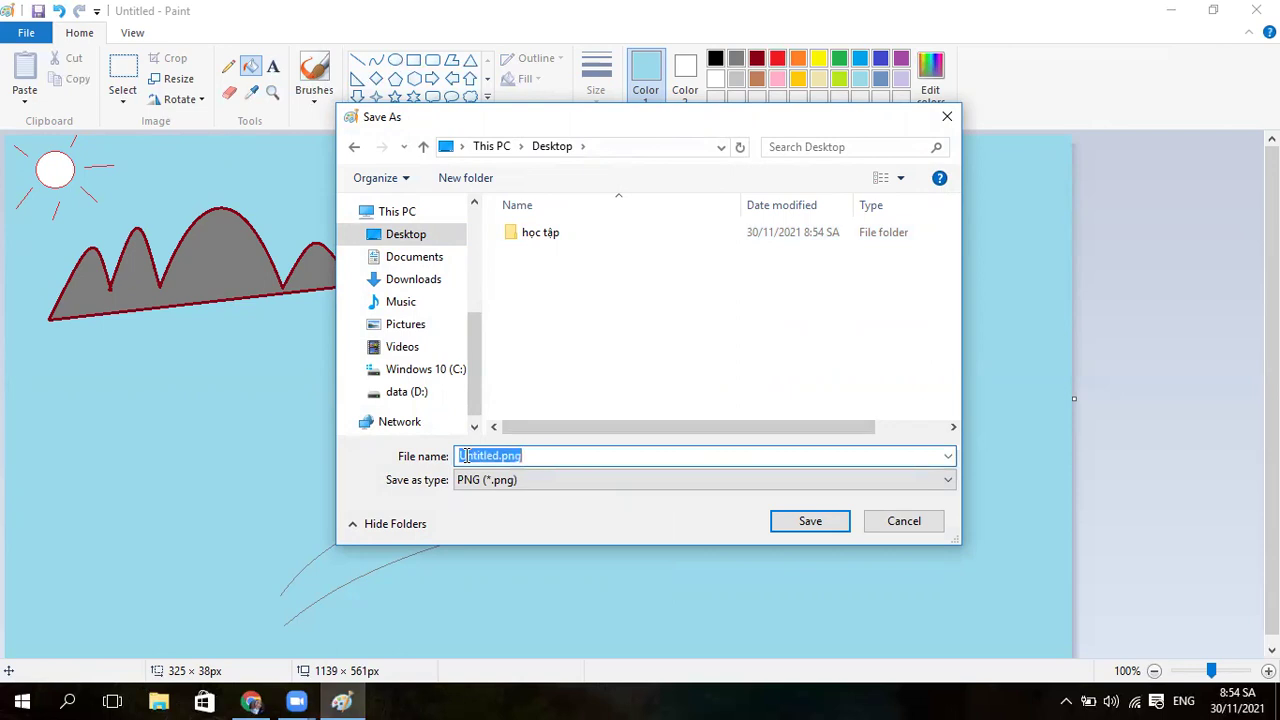
type("phong")
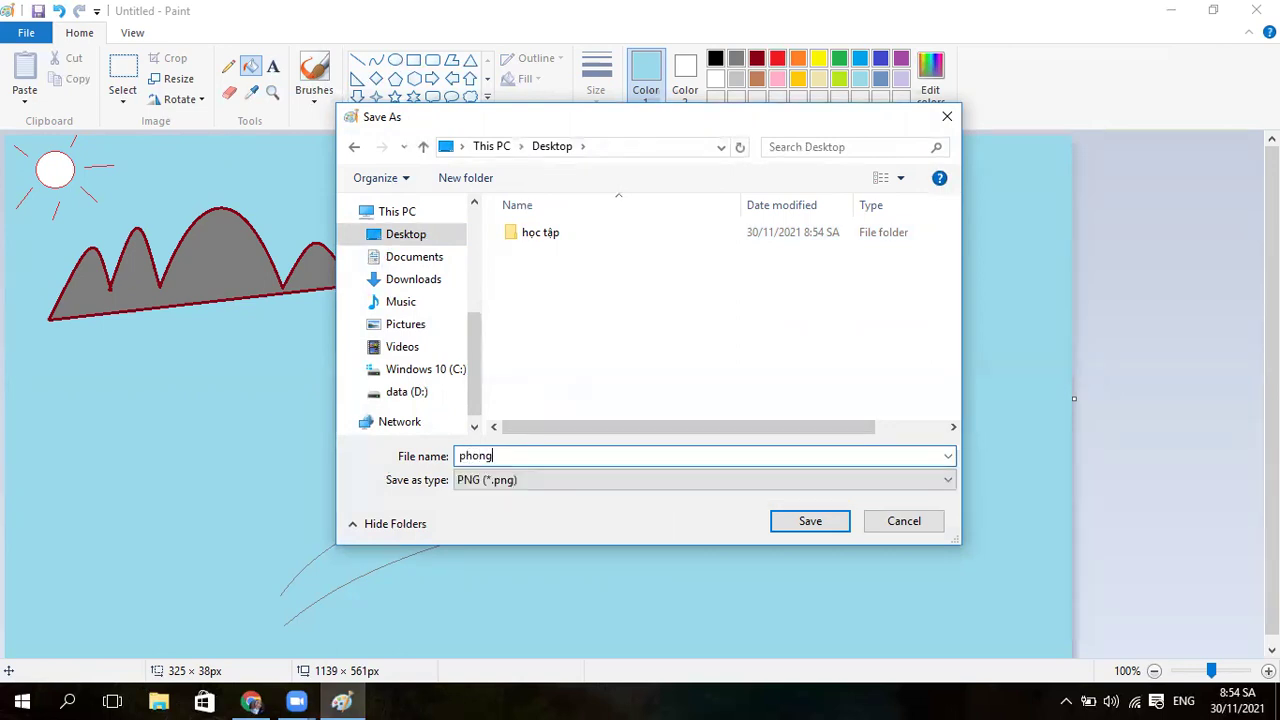
type(" canhr")
left_click(796, 526)
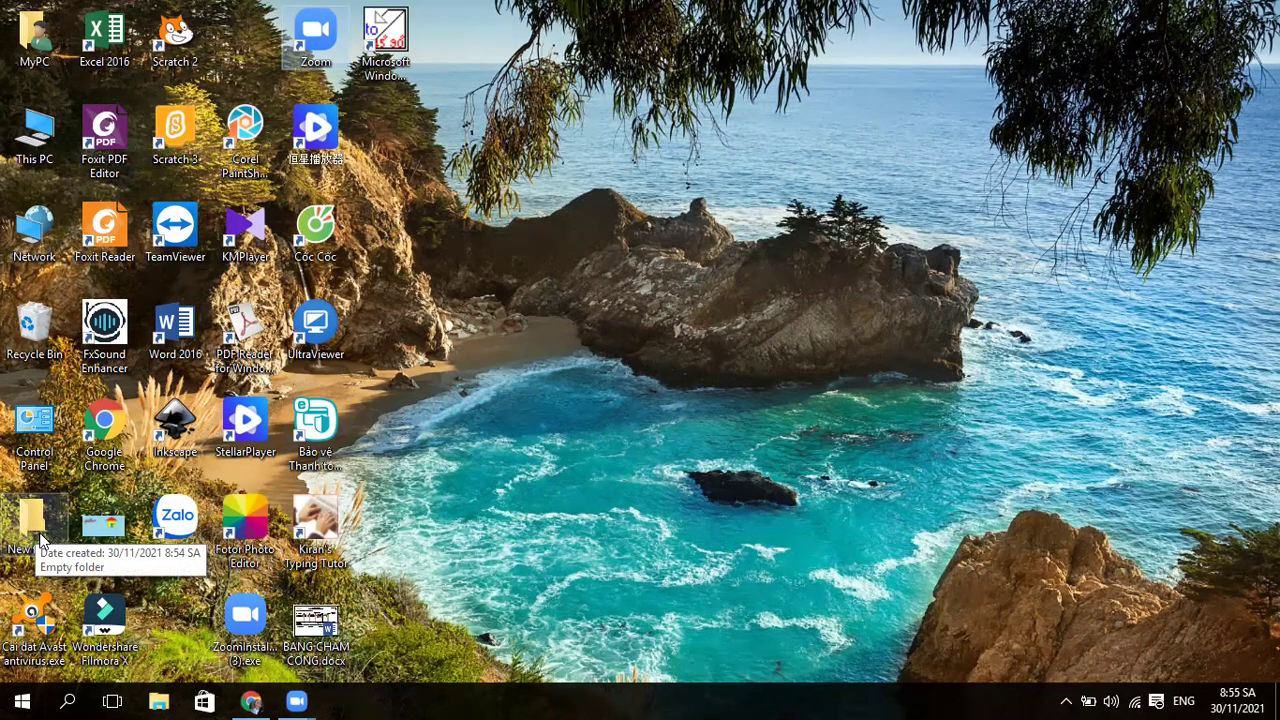
Move the saved landscape picture on the desktop into the folder called New folder
left_click_drag(115, 533, 35, 534)
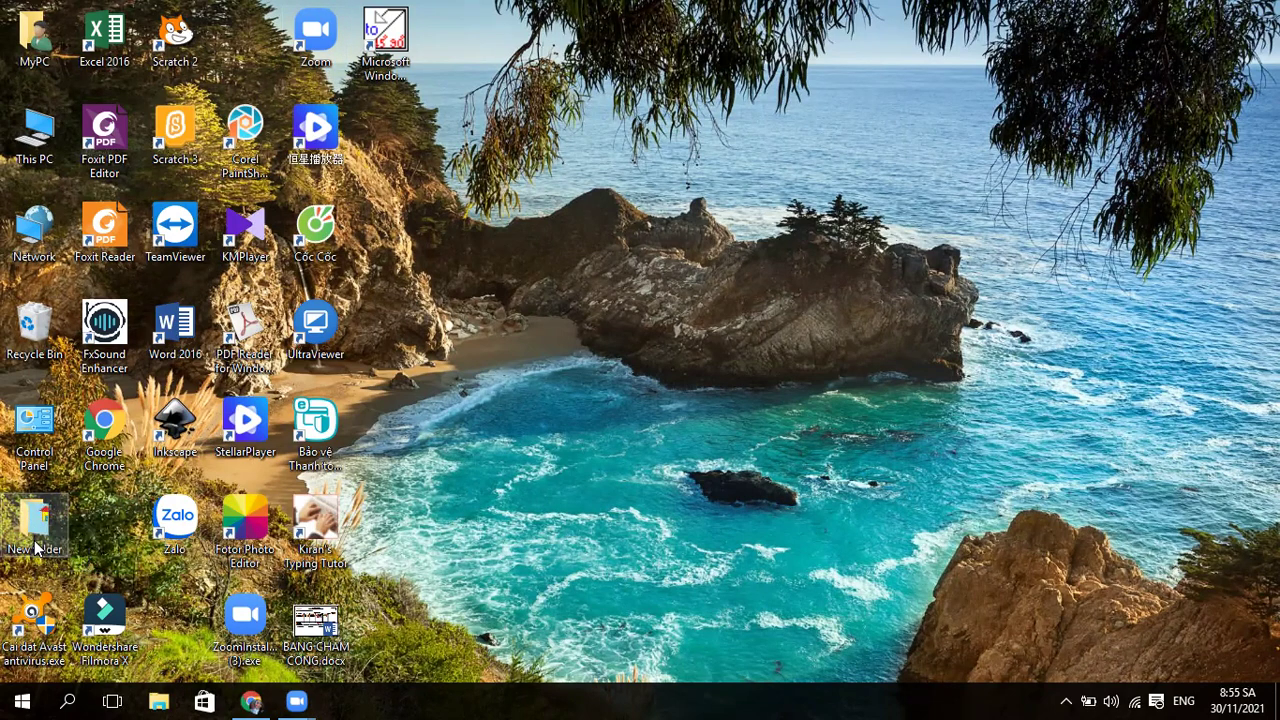
right_click(36, 543)
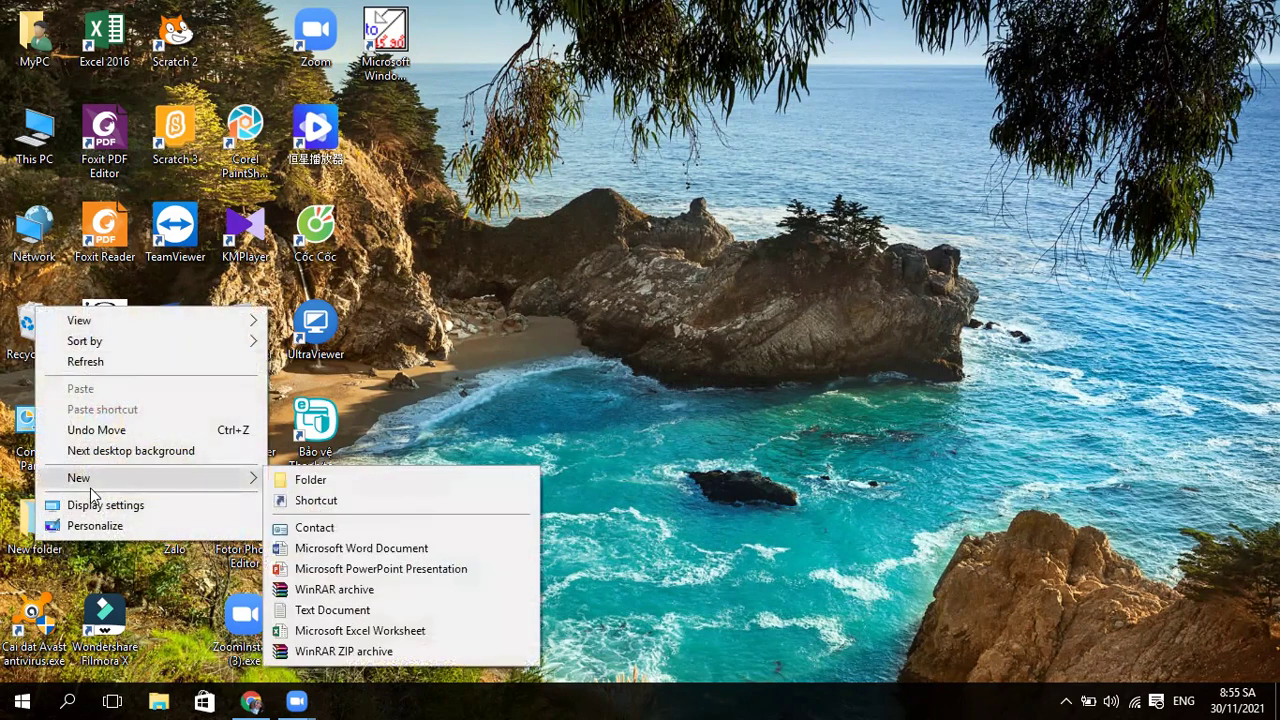
left_click(16, 556)
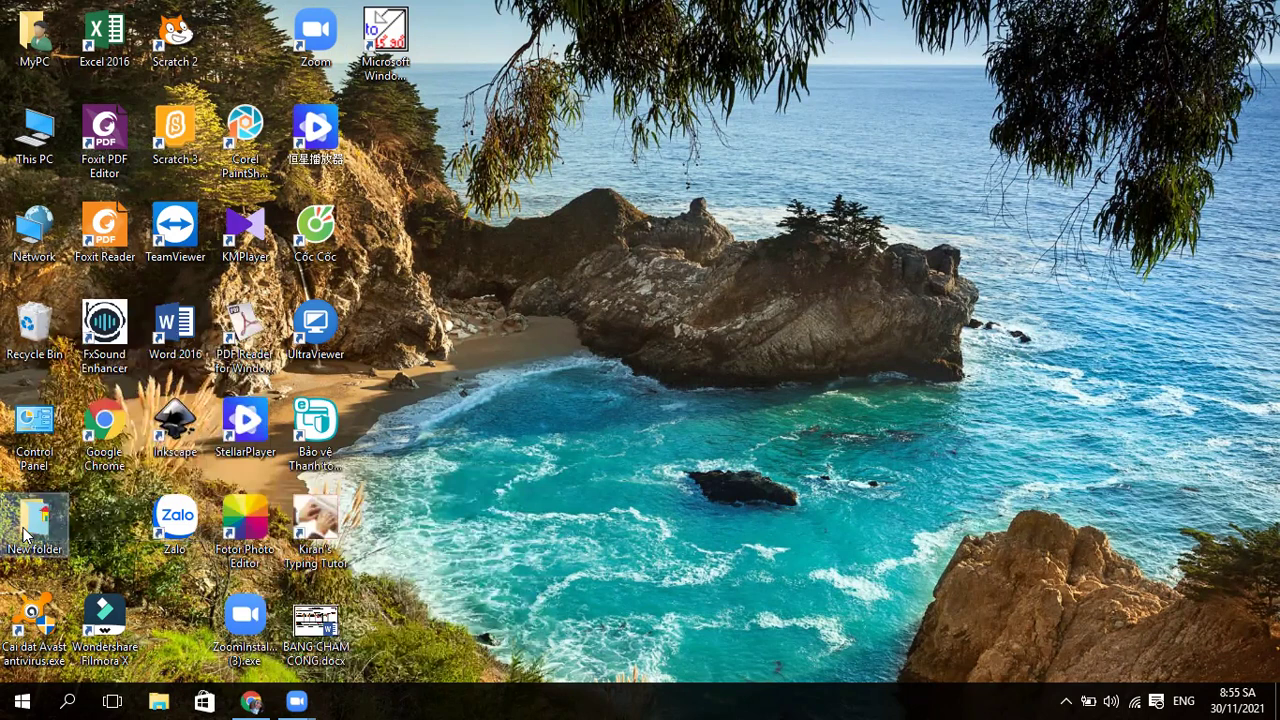
Rename the desktop folder called New folder with the student's name followed by 3.6
right_click(22, 530)
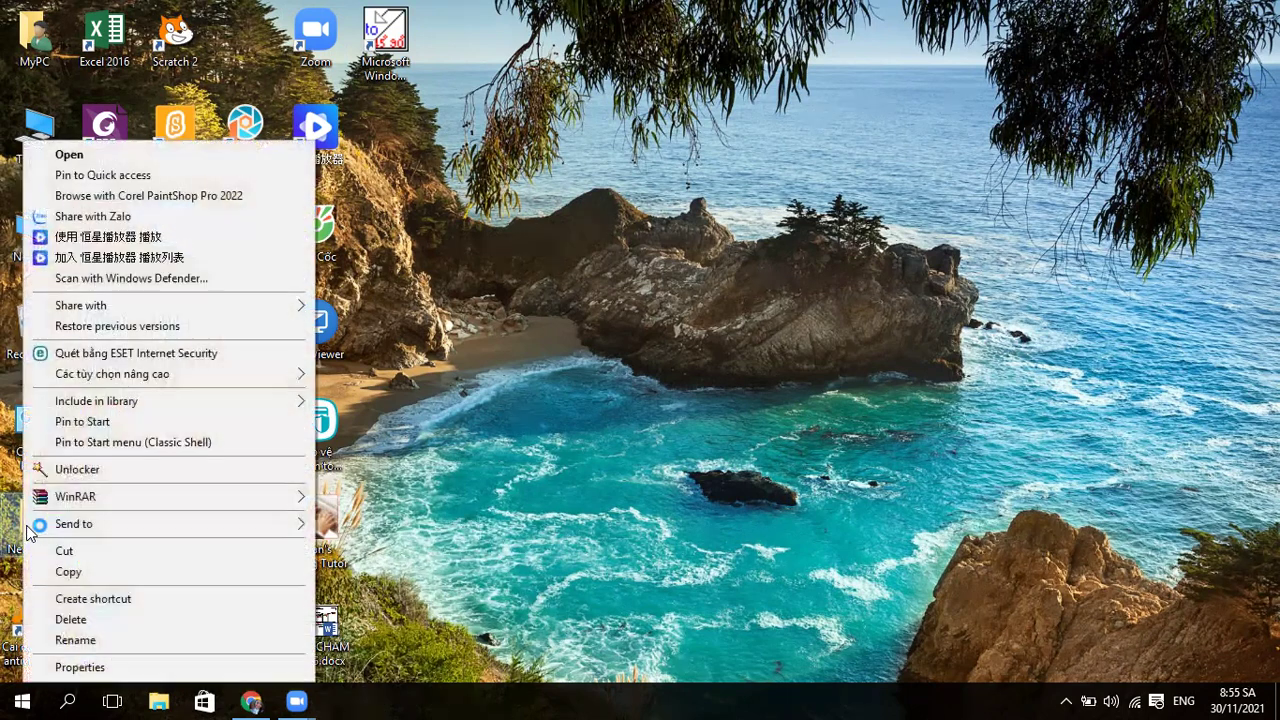
left_click(72, 641)
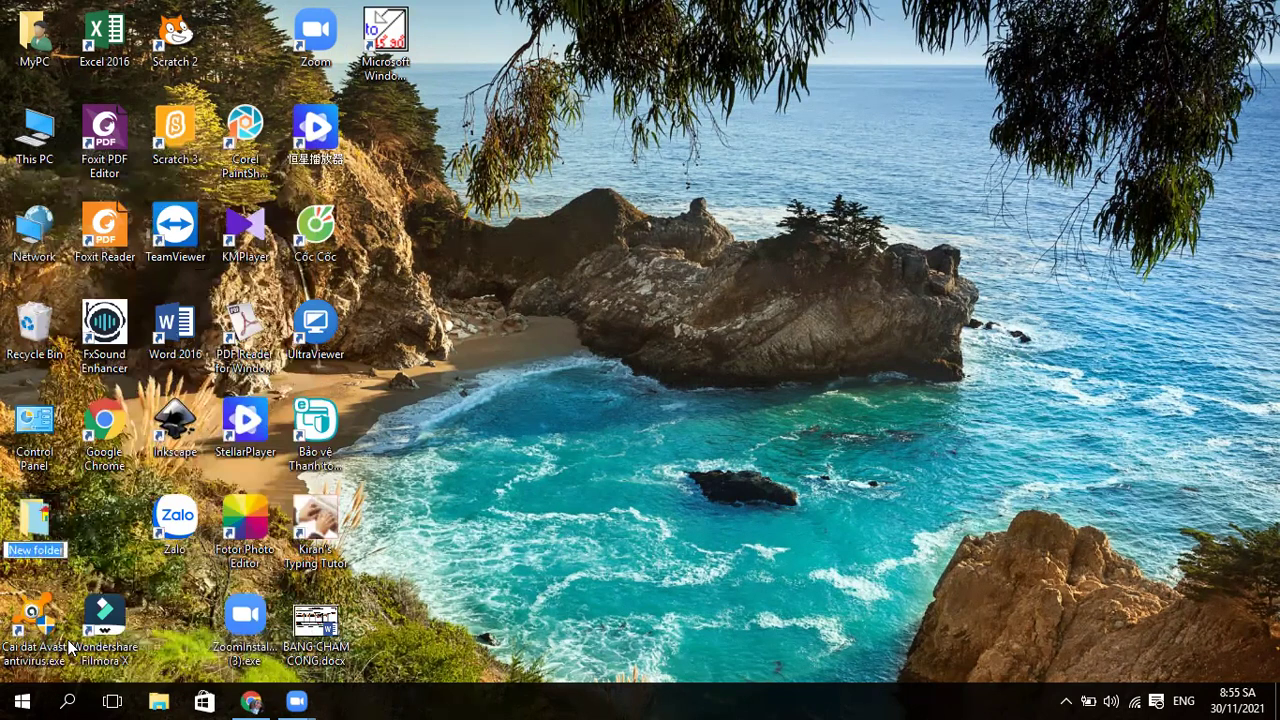
type("bảo t")
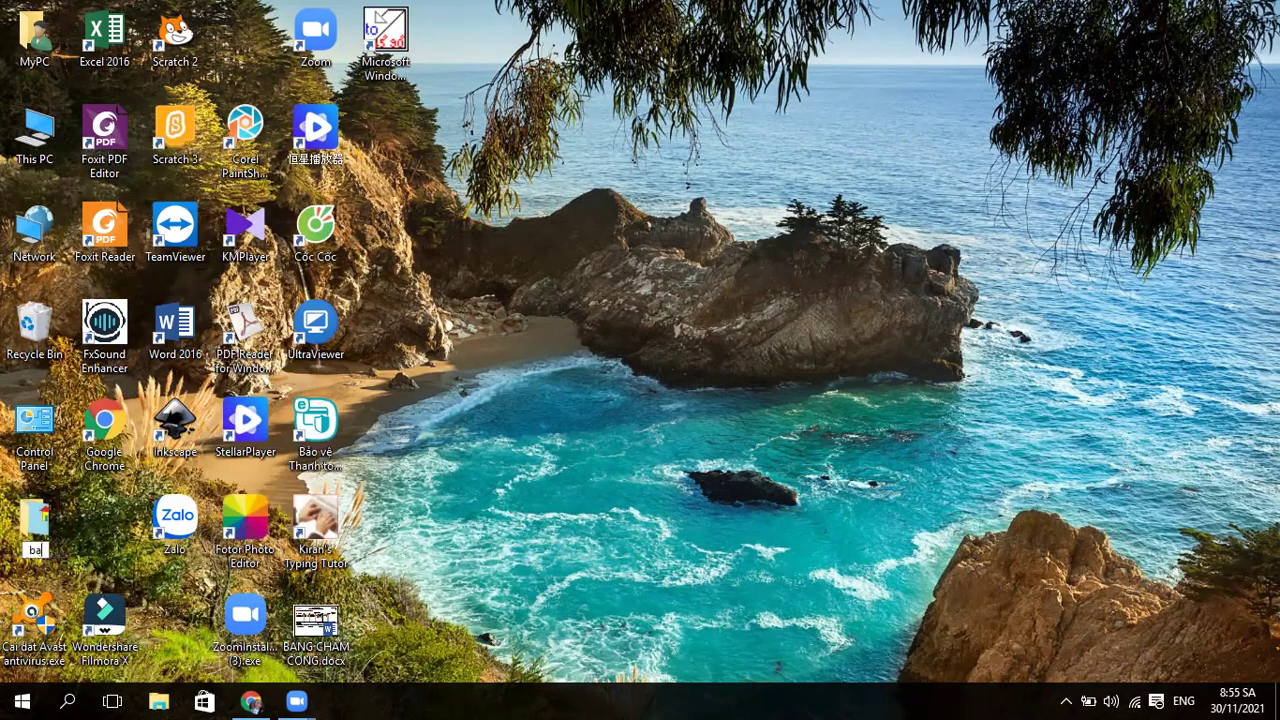
type("râm 3.")
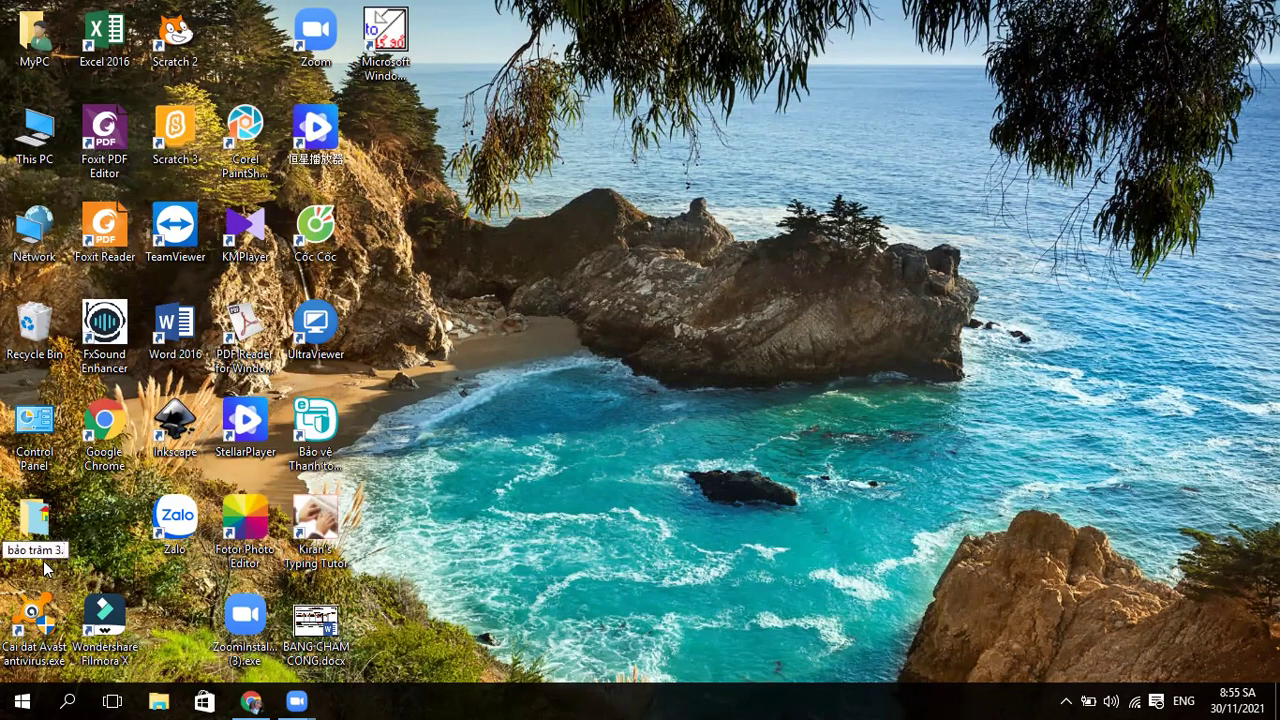
type("6")
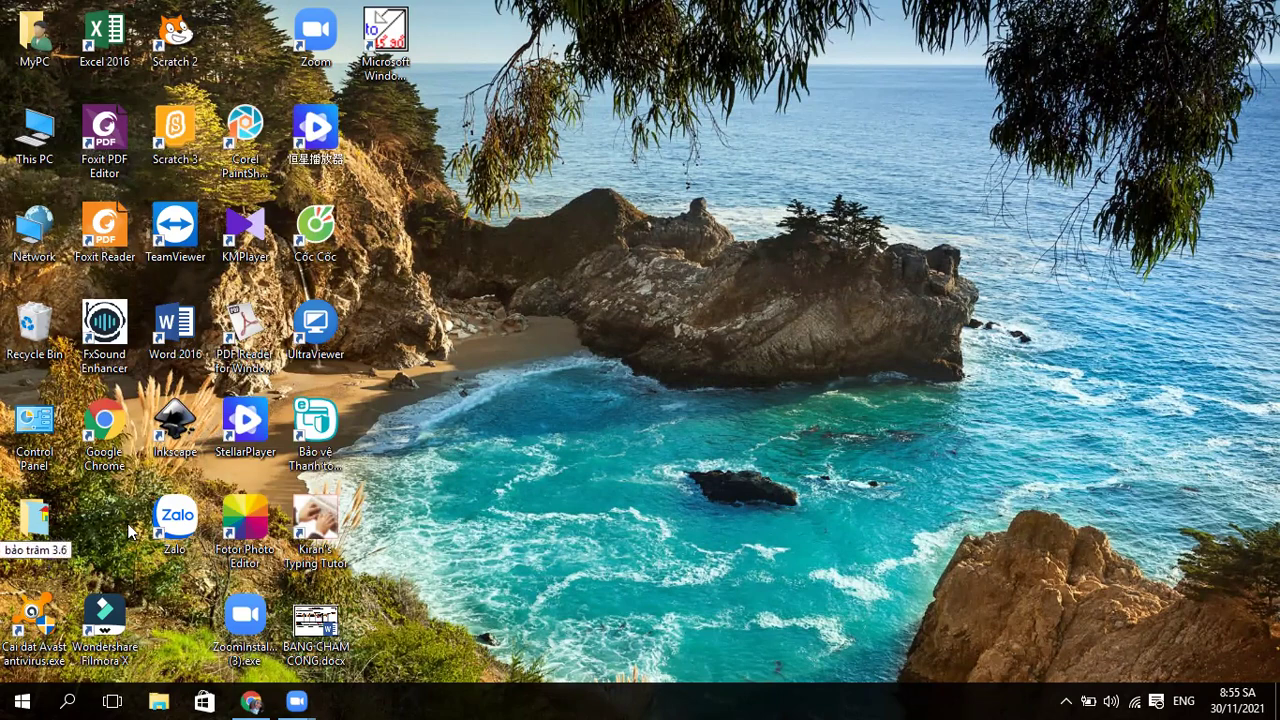
key("Return")
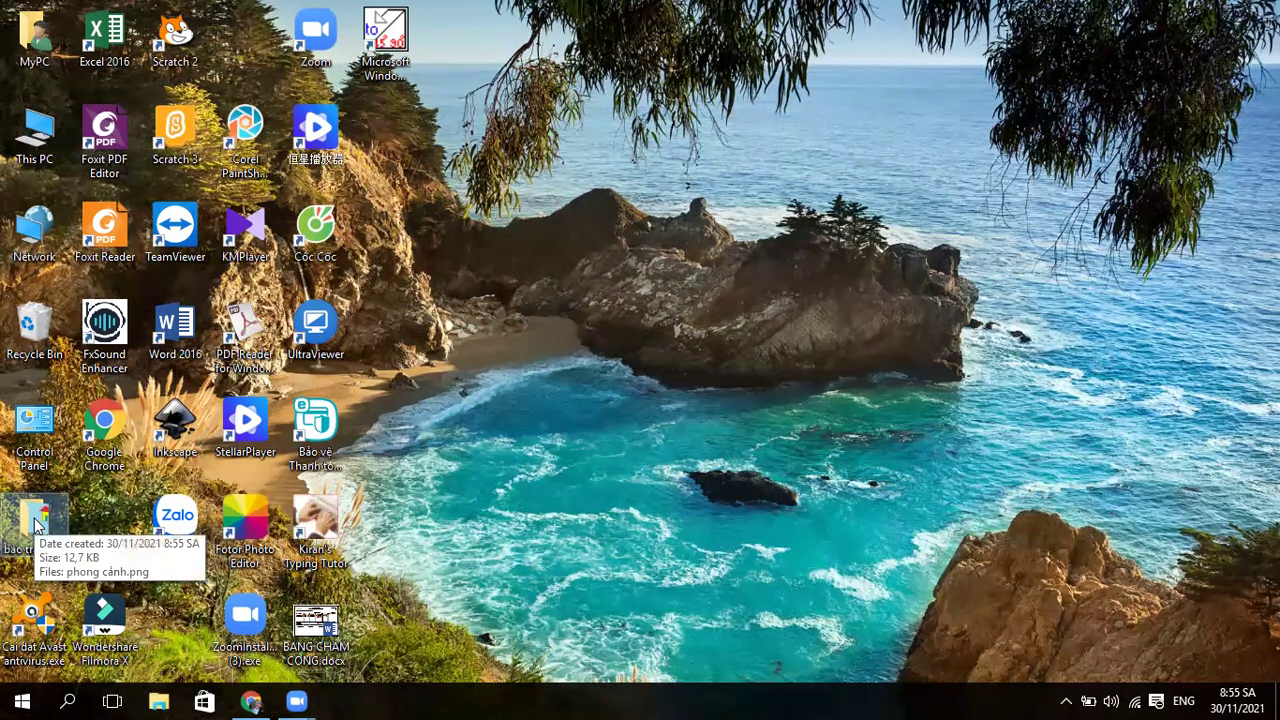
Move the renamed folder to an empty area of the desktop beyond the icon columns and open it briefly to check its contents
left_click_drag(35, 522, 437, 482)
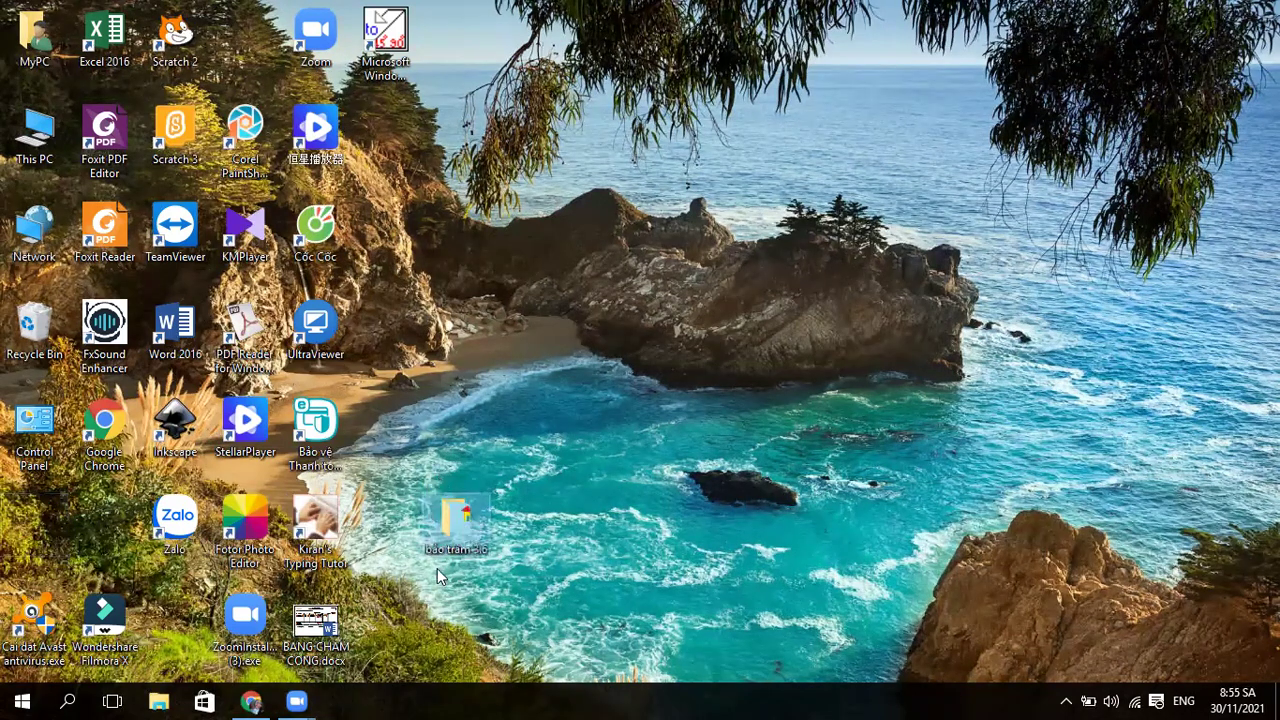
double_click(457, 520)
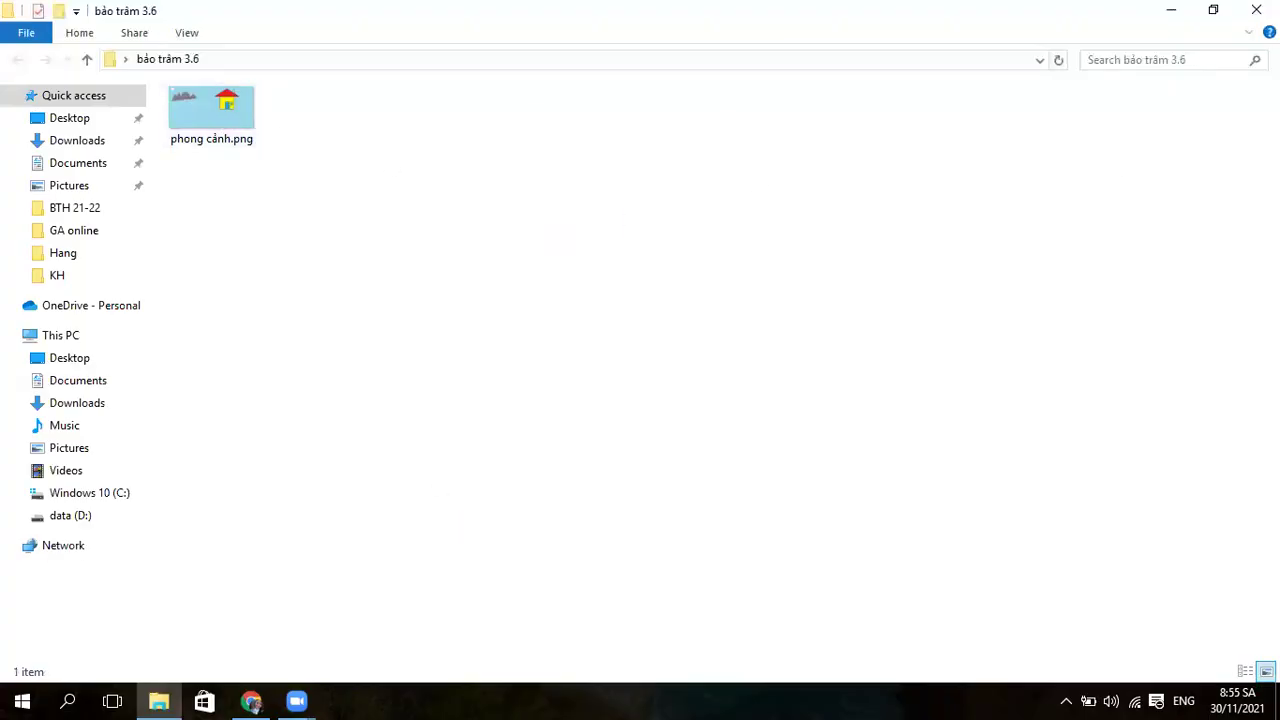
left_click(1256, 10)
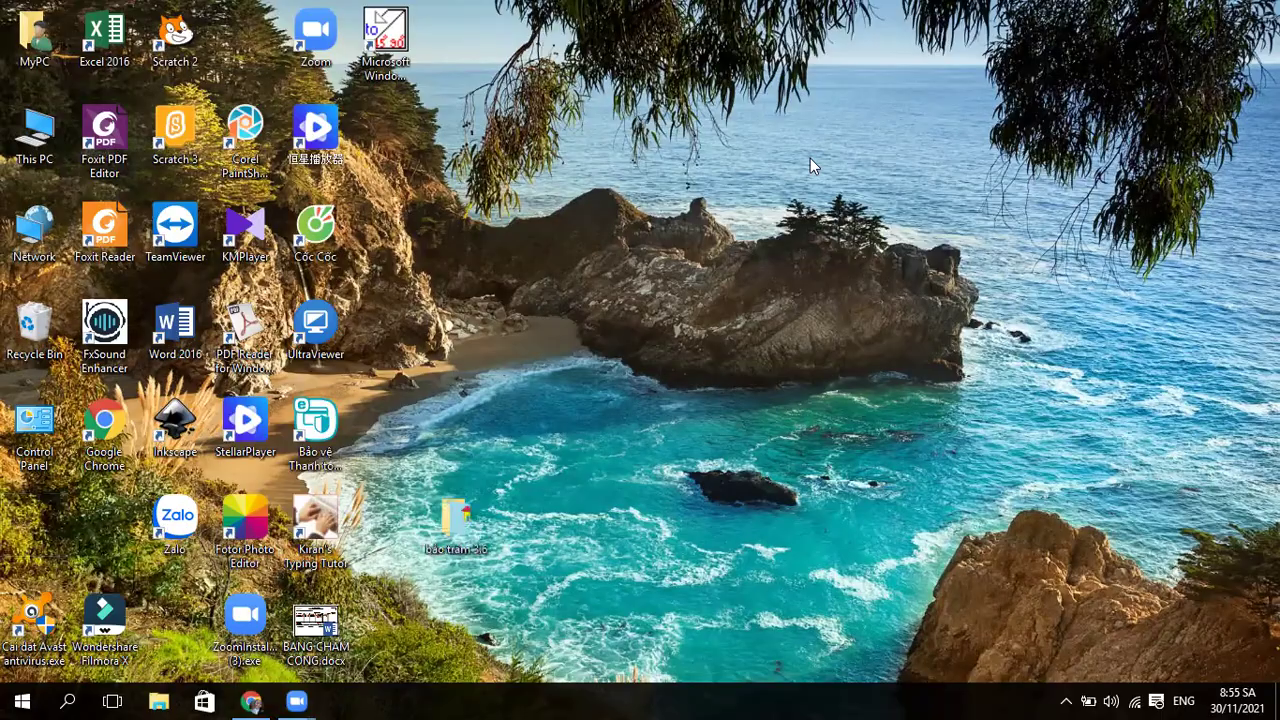